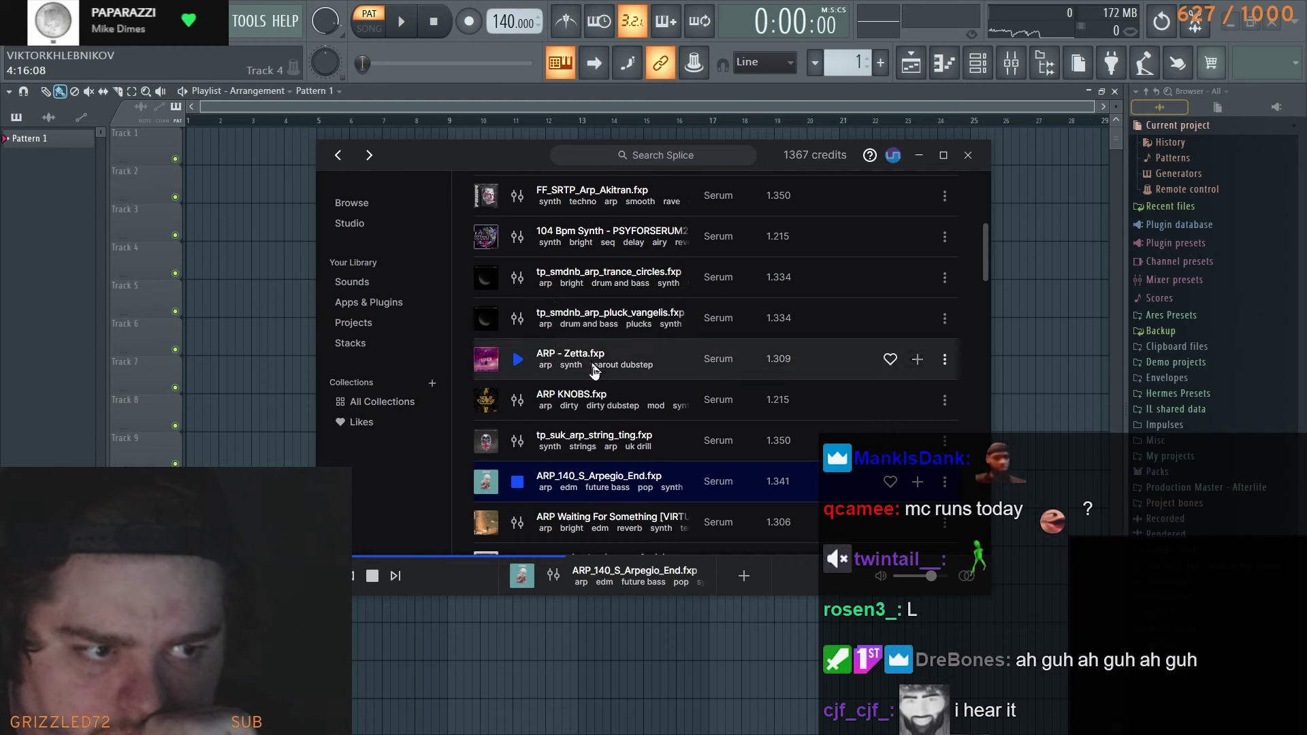
Preview the Splice Serum arp presets from ARP Waiting For Something through ARP_ModernPop_5
left_click(518, 522)
scroll(521, 523, "down", 3)
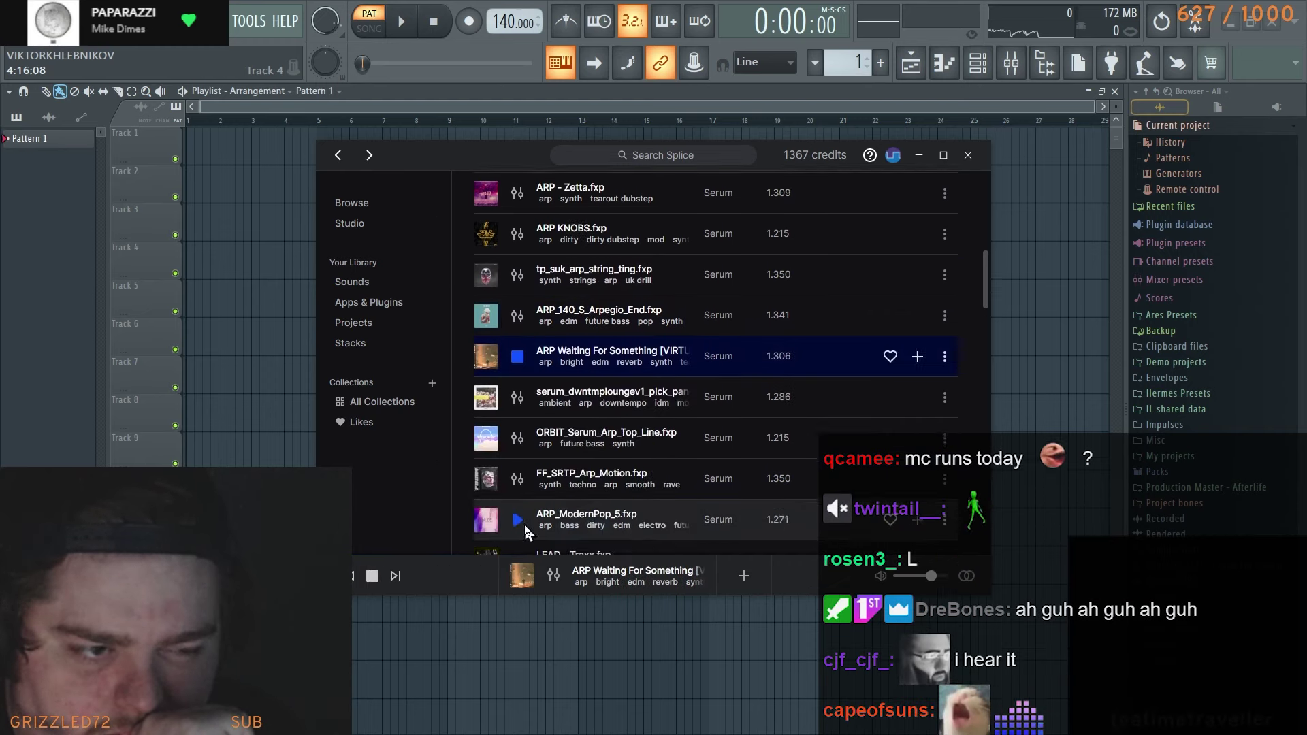
key("Down")
key("Down")
key("Down")
key("Down")
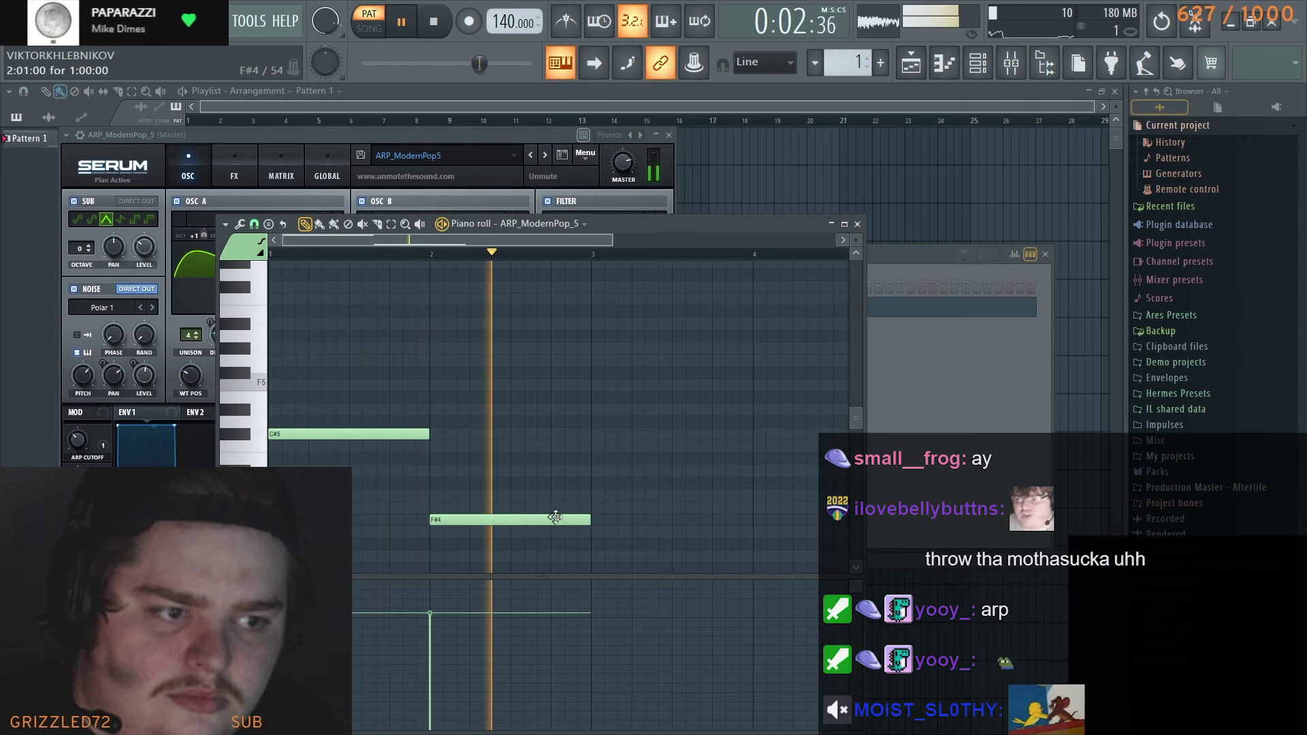
Add a one-bar C#5 note at bar 3 of the ARP_ModernPop_5 pattern
left_click(598, 434)
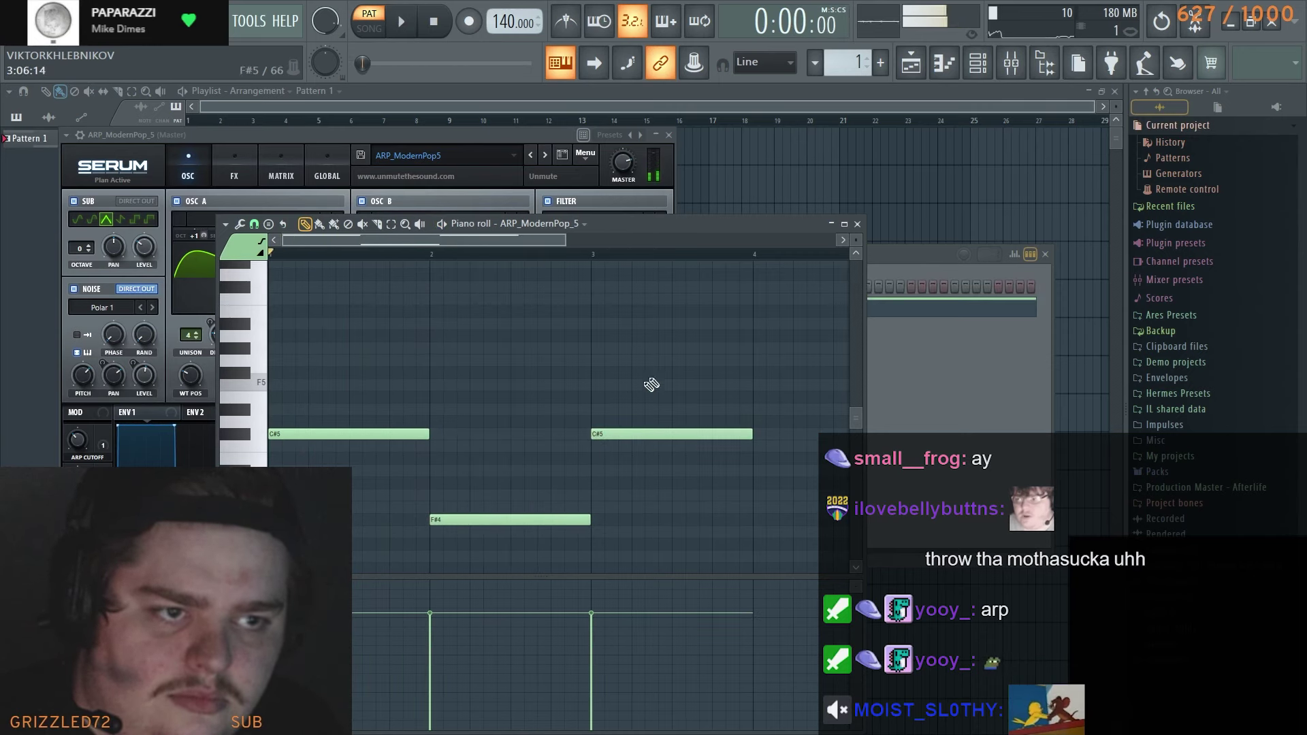
Switch to Splice and list the Serum keys presets in random order
key("alt+Tab")
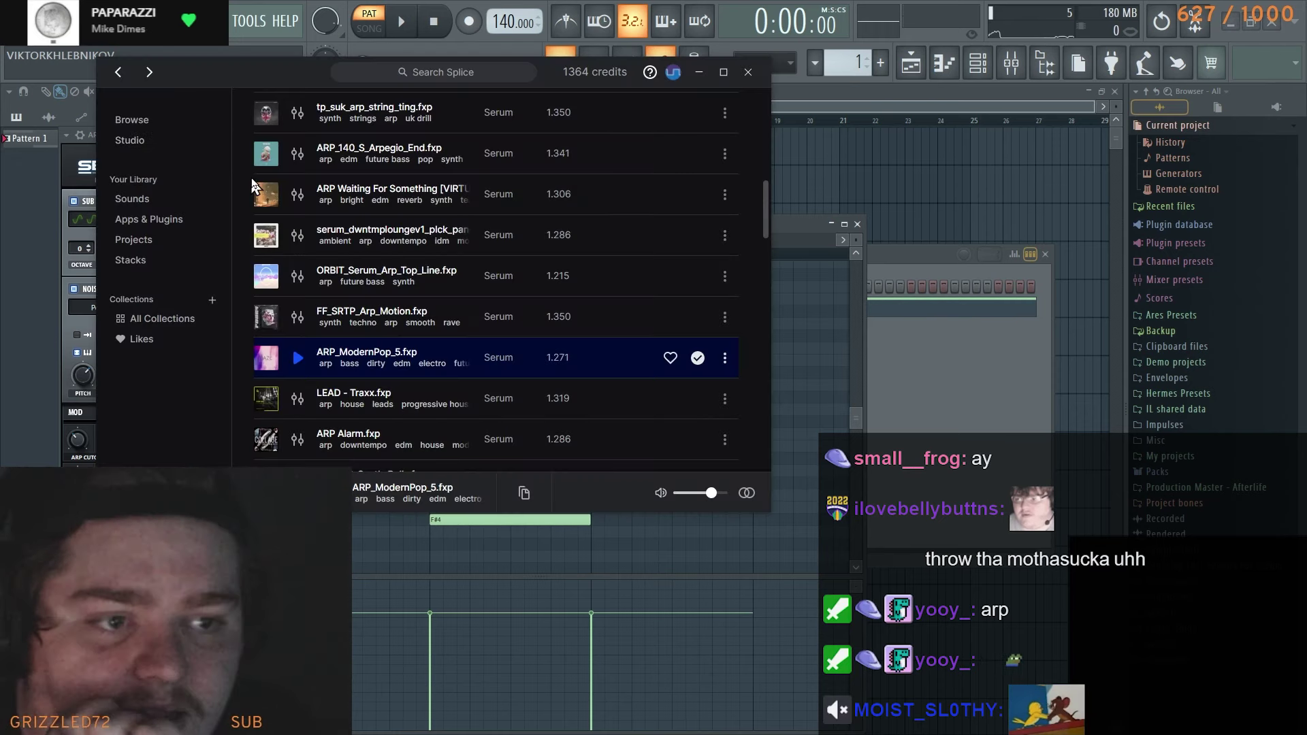
left_click(119, 72)
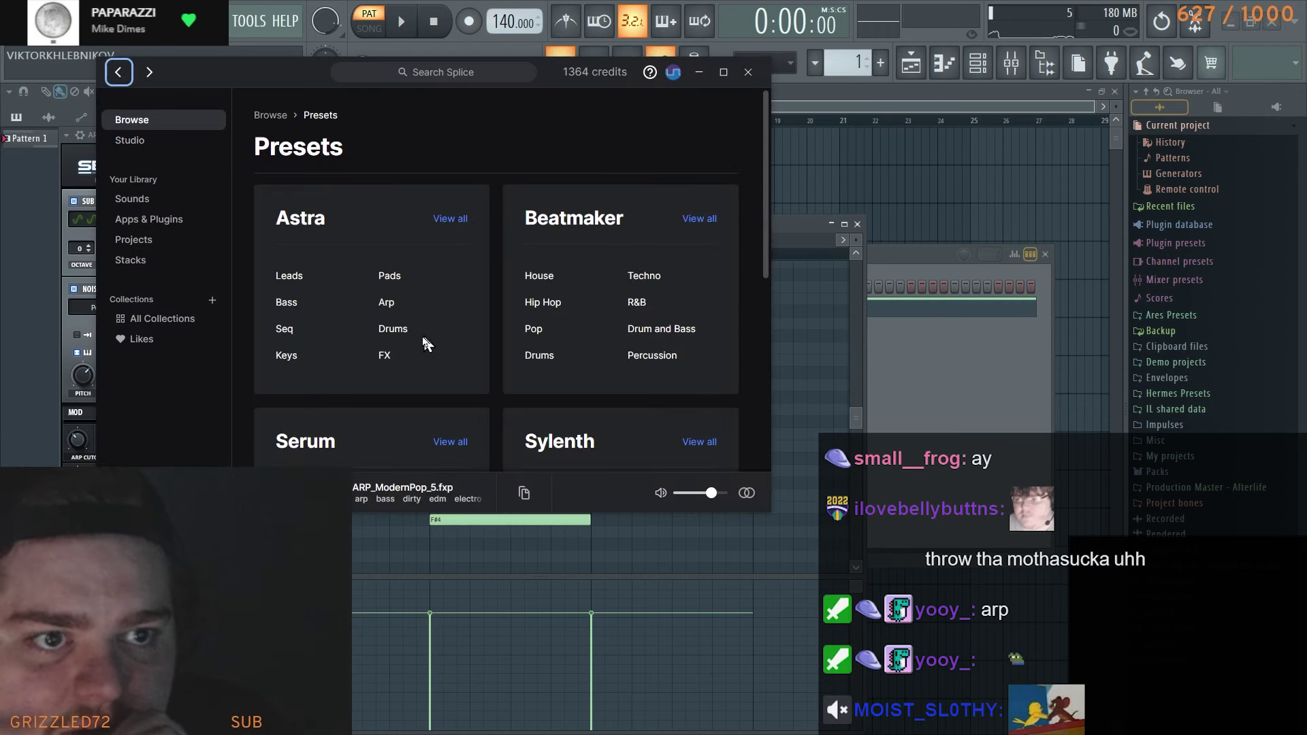
scroll(418, 347, "down", 2)
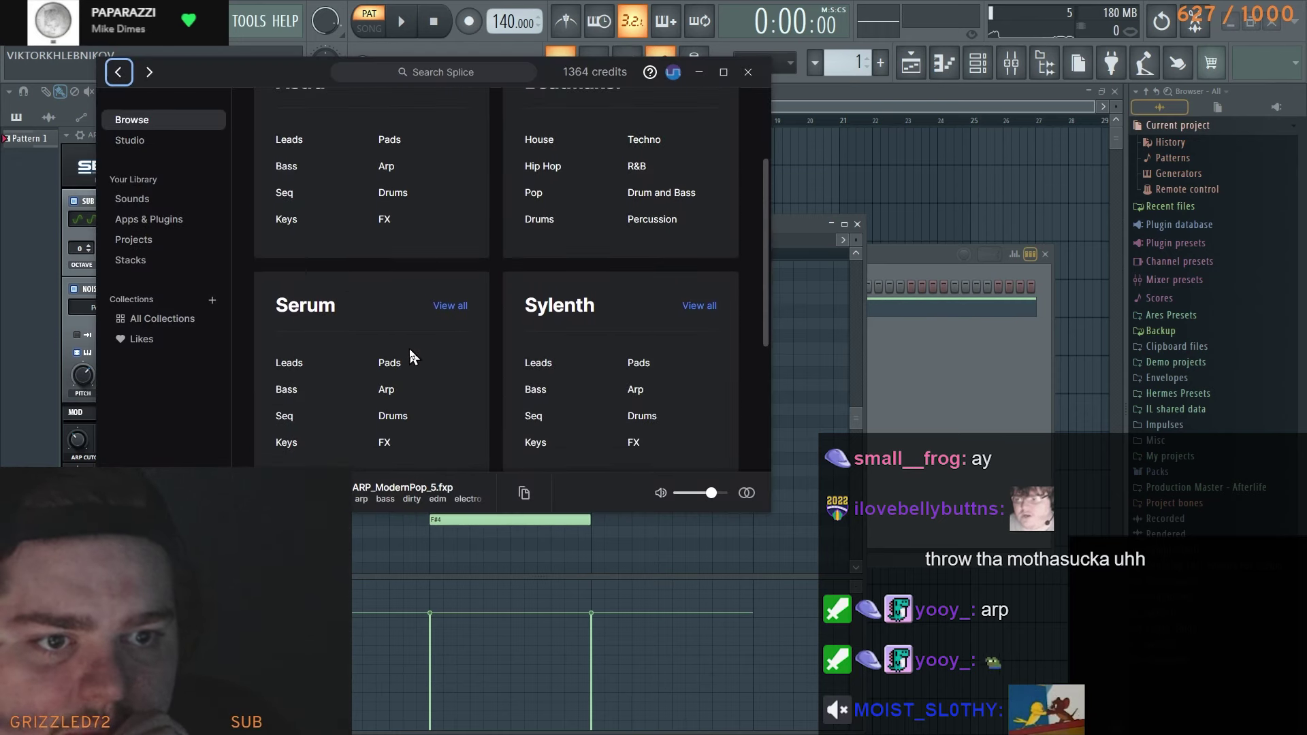
left_click(292, 448)
left_click(697, 278)
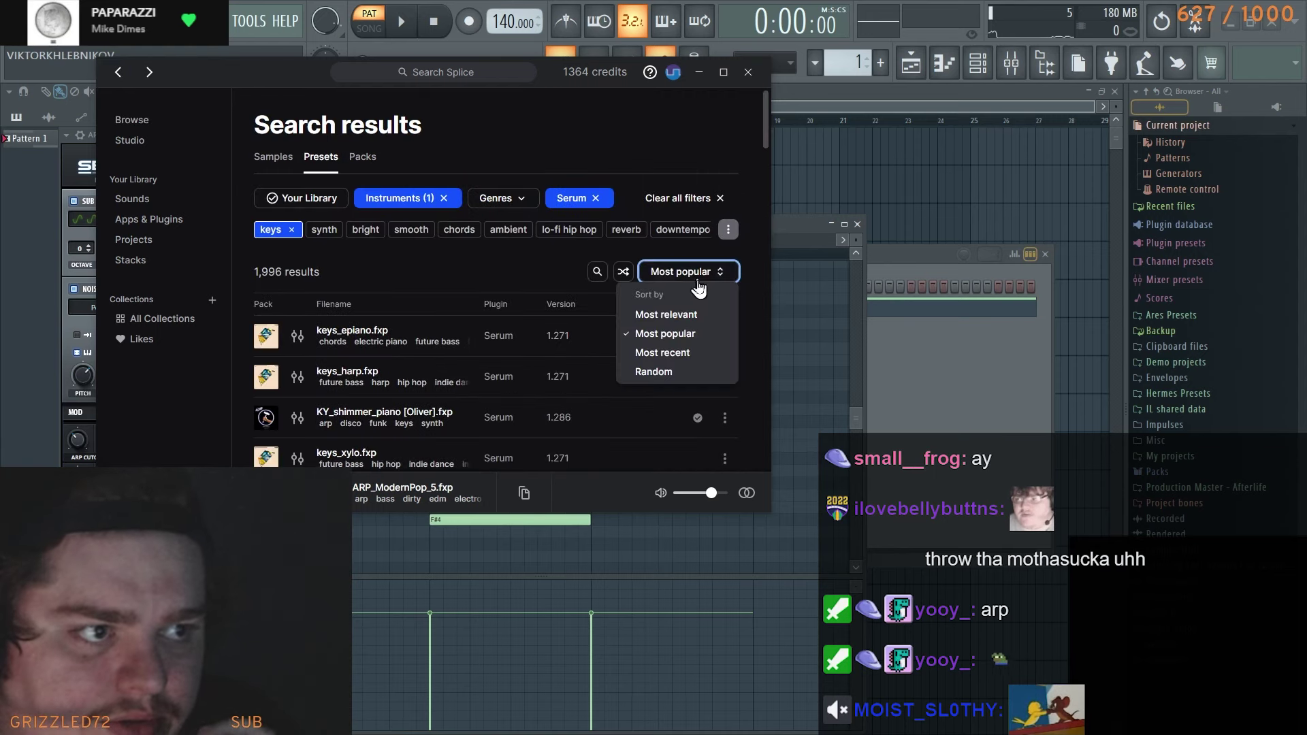
left_click(663, 373)
Preview the keys presets from tp_sldnb_keys_knockout onward and choose DS_VDP2_Keys_Synth_Serum_18 for the project
left_click(302, 344)
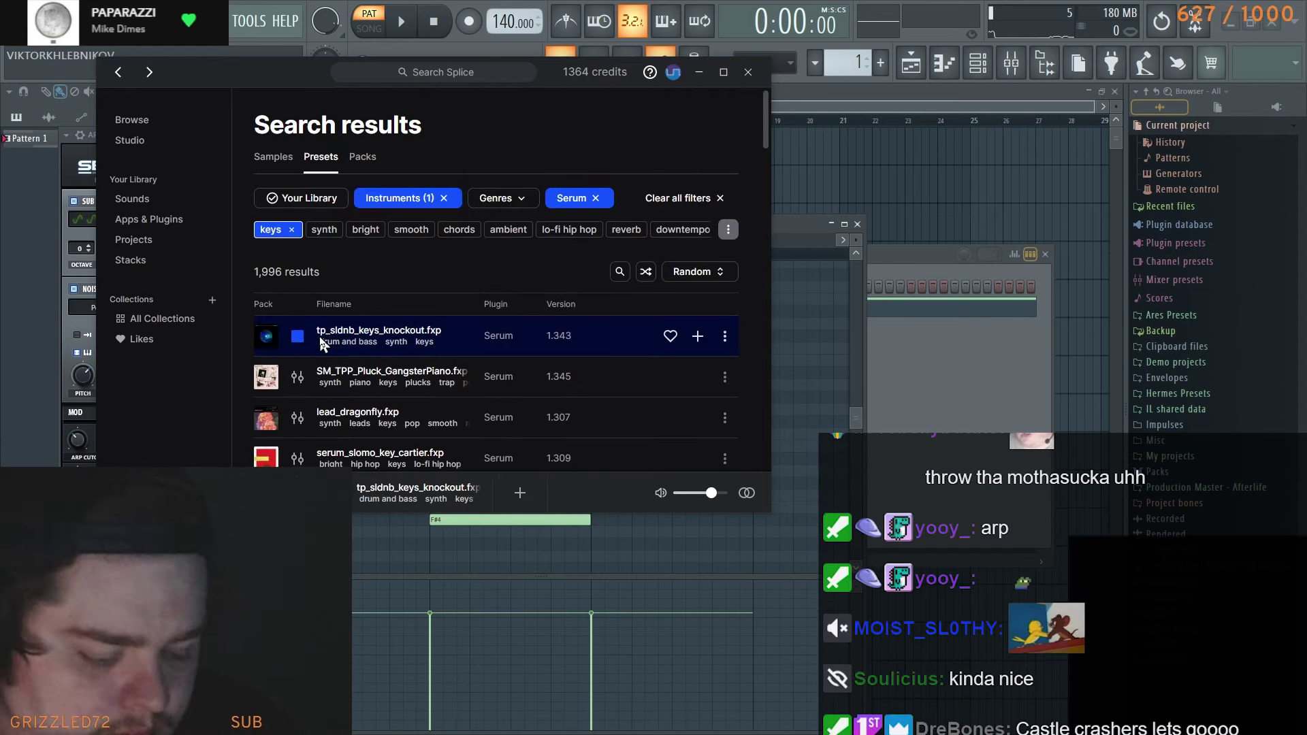
key("Down")
key("Down")
key("Down")
scroll(320, 338, "down", 3)
key("Down")
key("Down")
key("Down")
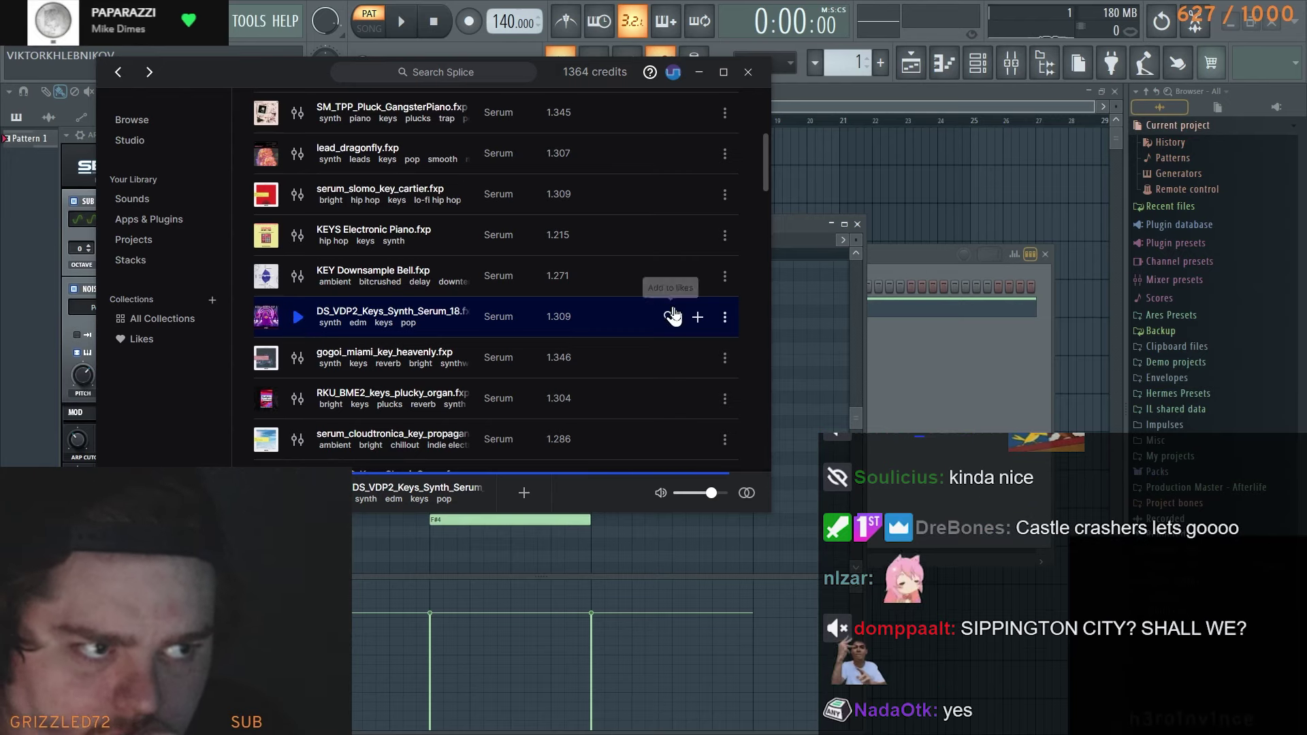
left_click_drag(917, 311, 918, 311)
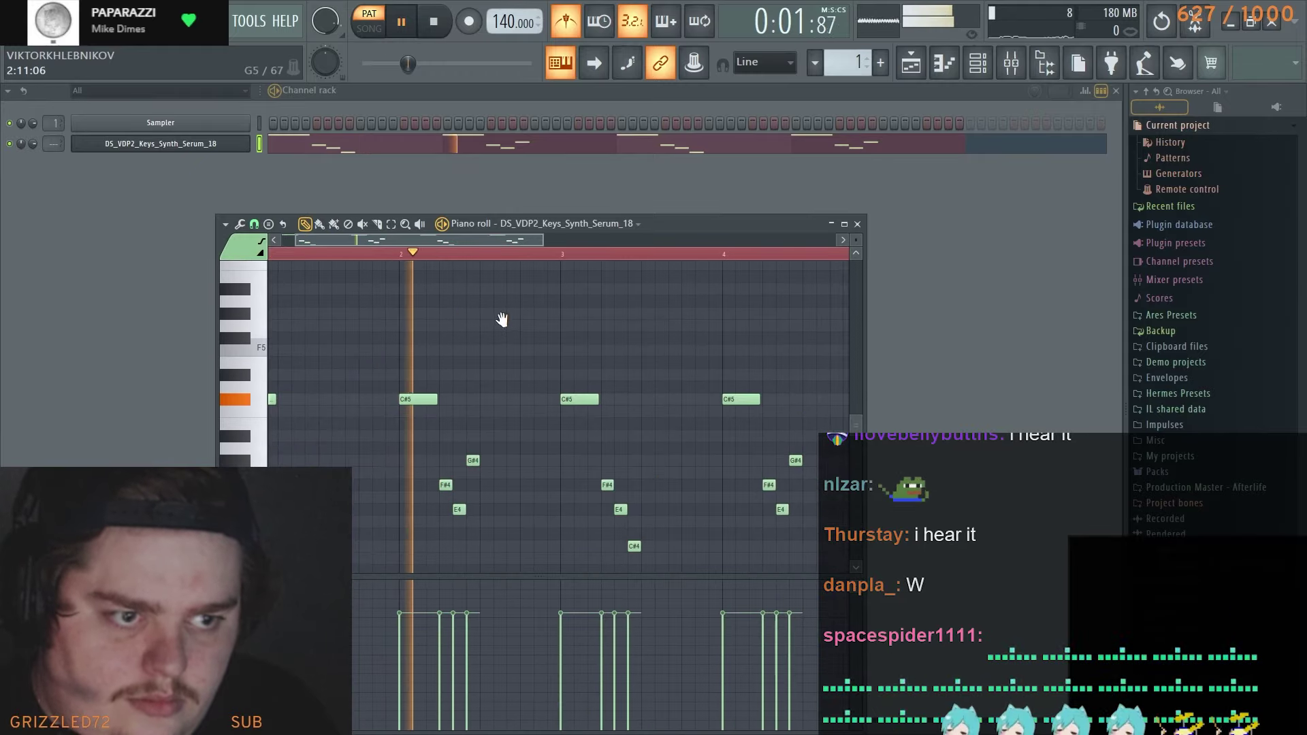
Duplicate the first four bars of the DS_VDP2_Keys_Synth_Serum_18 melody into bars 5 to 8
left_click_drag(507, 324, 476, 320)
left_click_drag(550, 339, 446, 343)
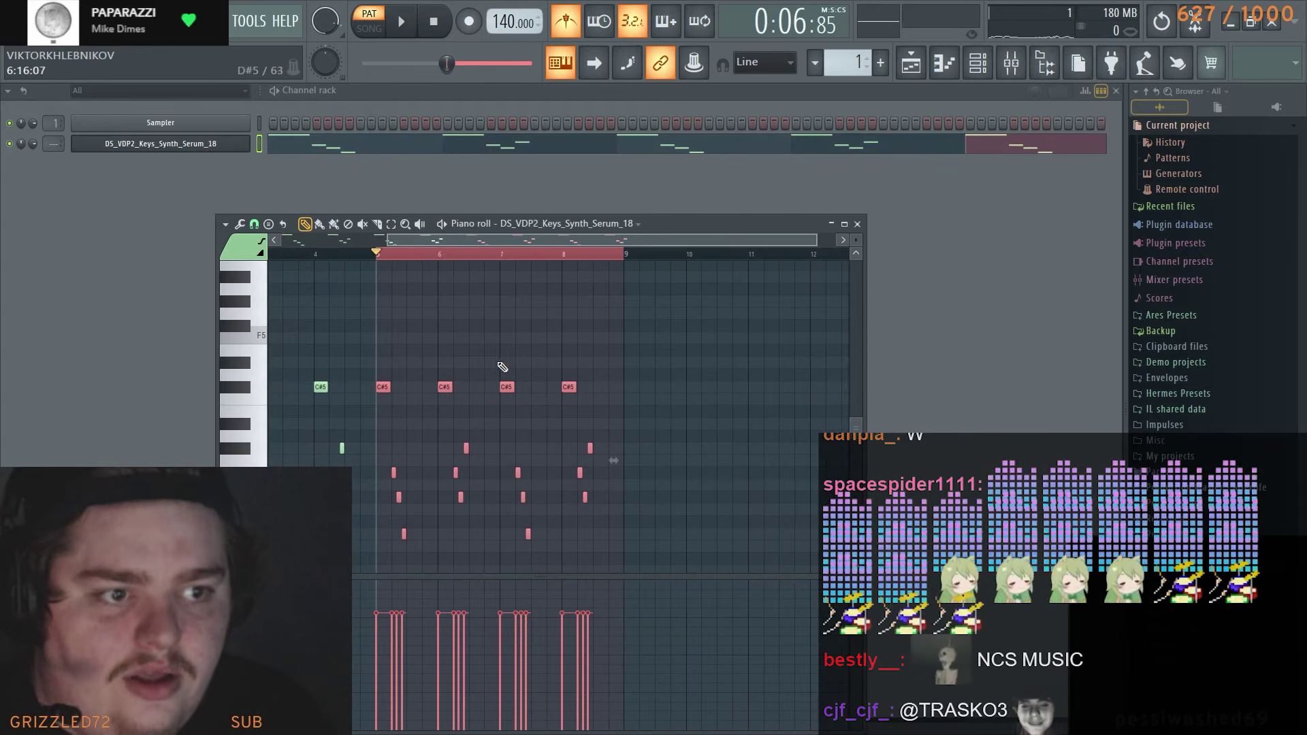
key("ctrl+a")
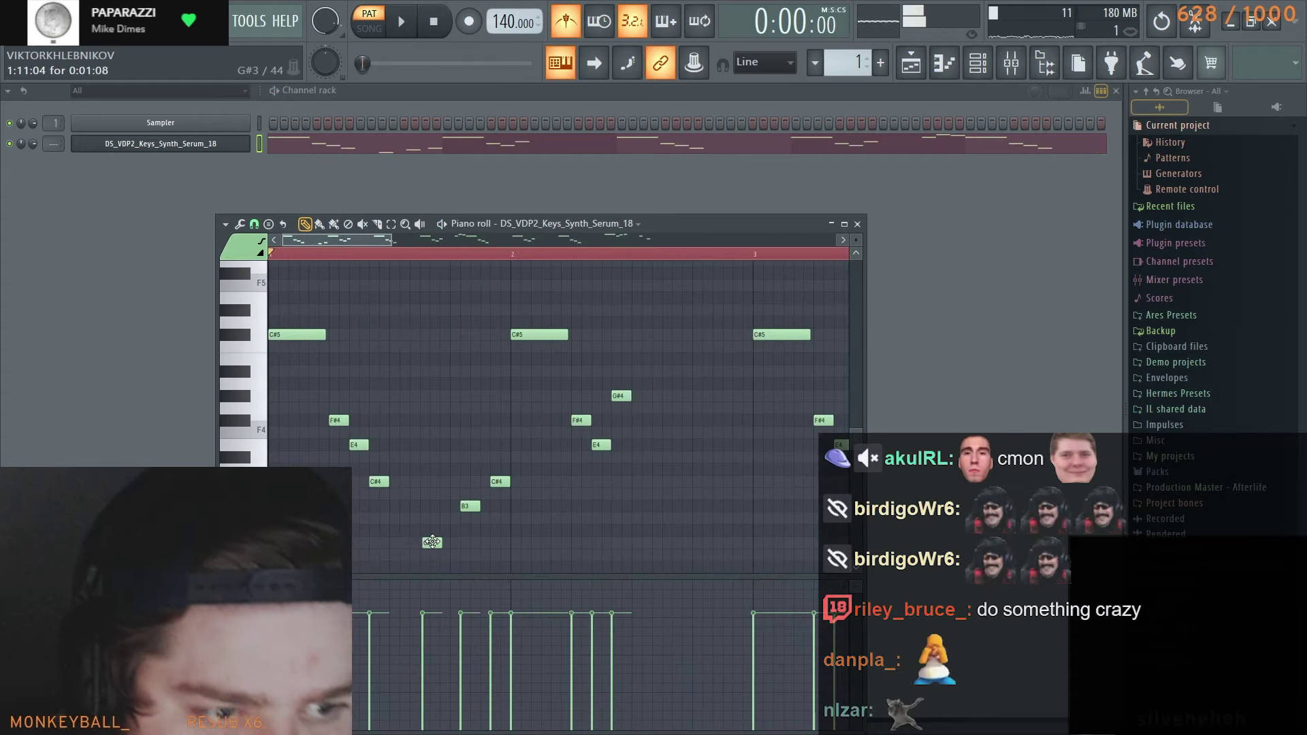
Nudge the G#3 note in bar 1 slightly later, move the following B3 note to 1:13:00, and audition the timing
left_click_drag(432, 542, 462, 506)
key("space")
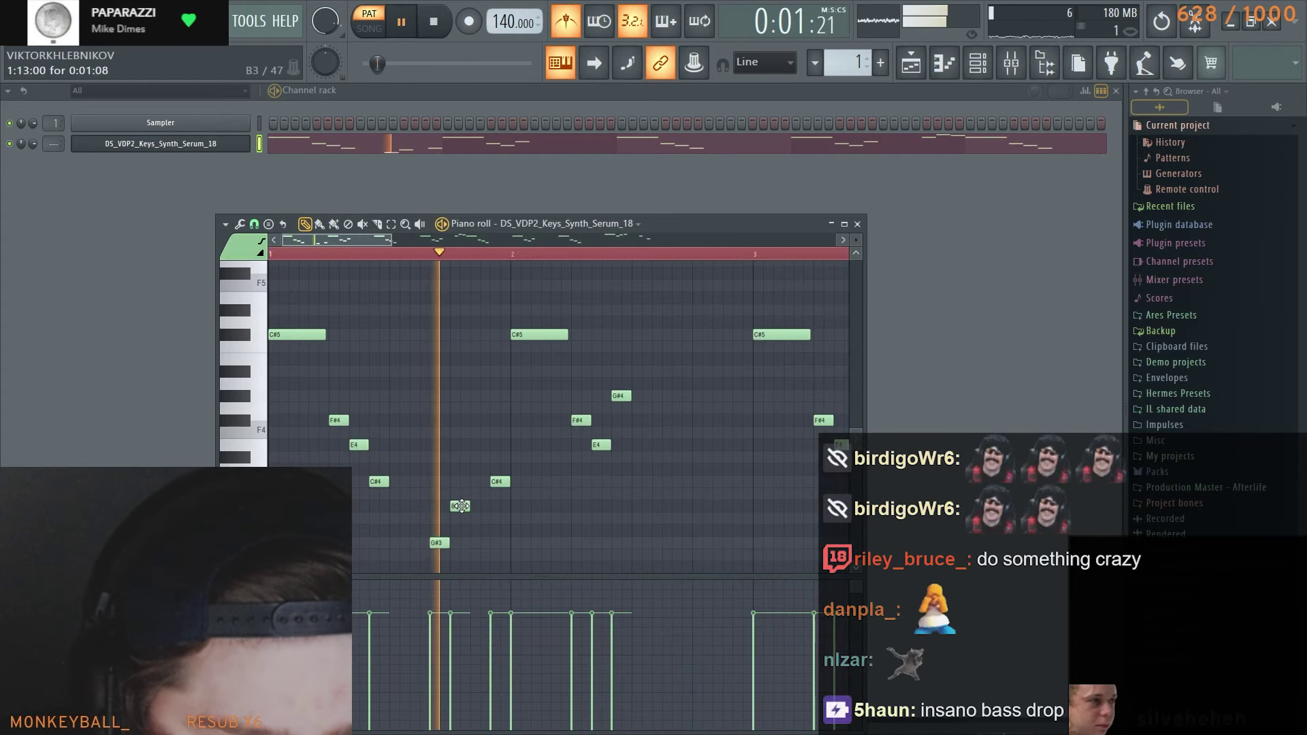
key("space")
key("space")
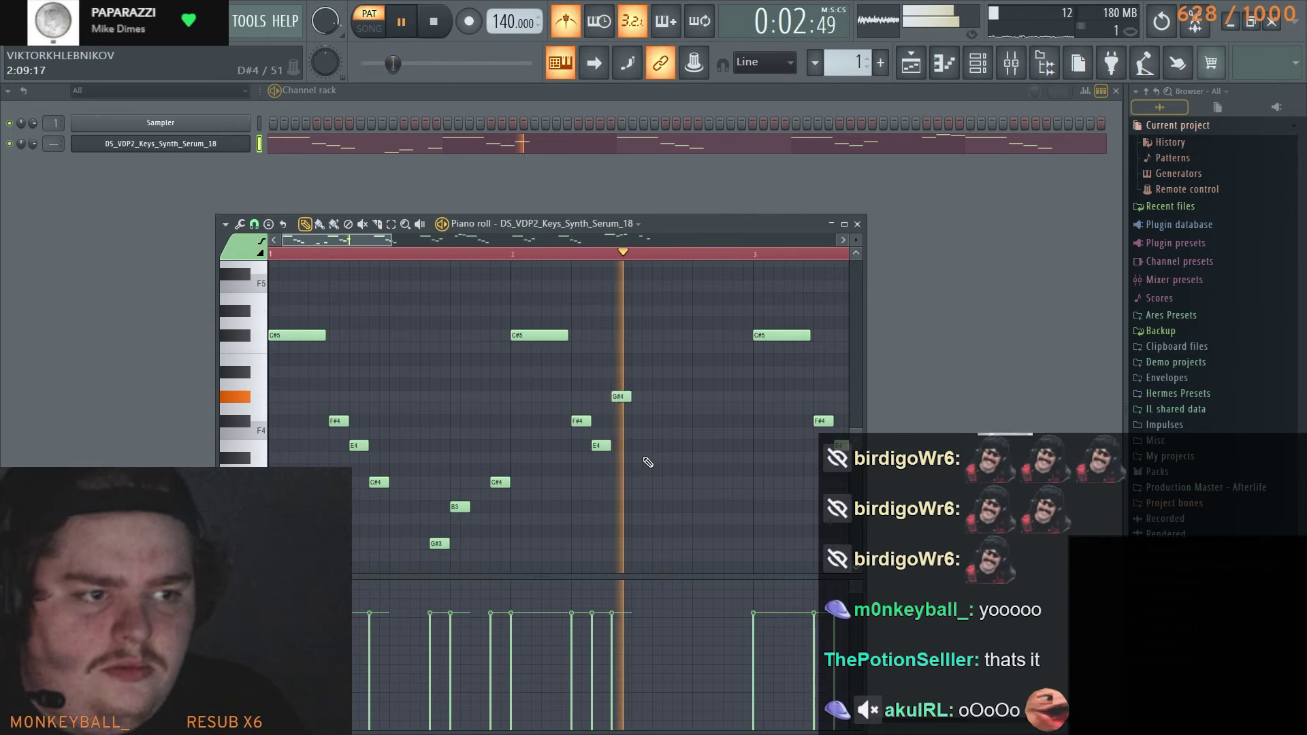
Play back the synth melody from the start and review its notes across bars 1 to 8
key("space")
left_click_drag(636, 458, 549, 469)
key("space")
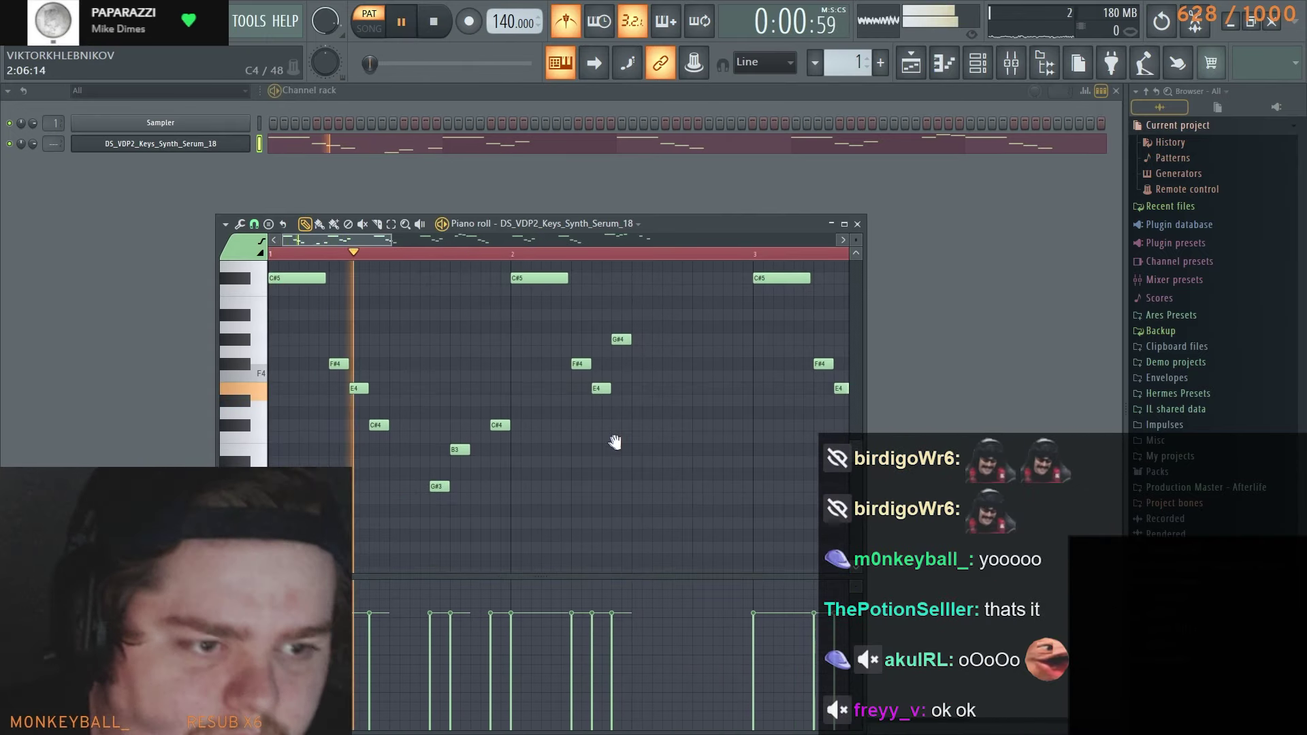
left_click_drag(557, 457, 528, 461)
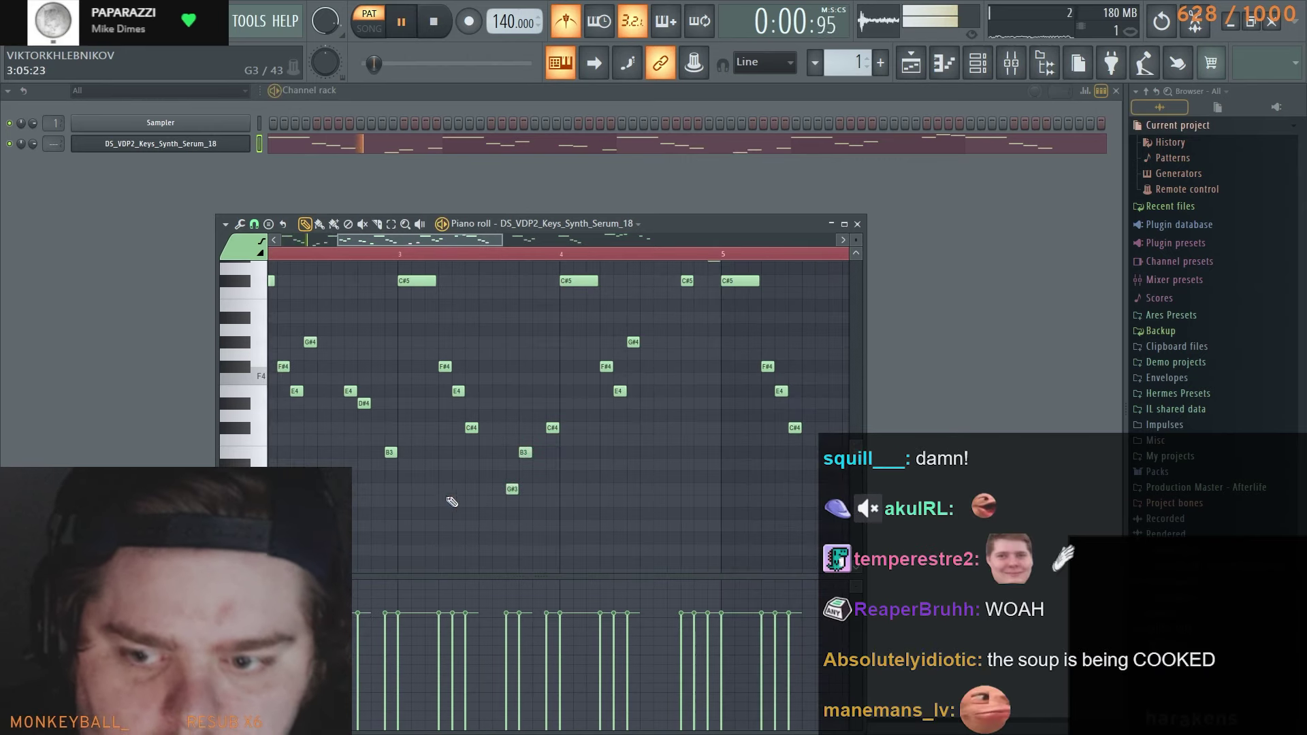
left_click_drag(447, 498, 577, 484)
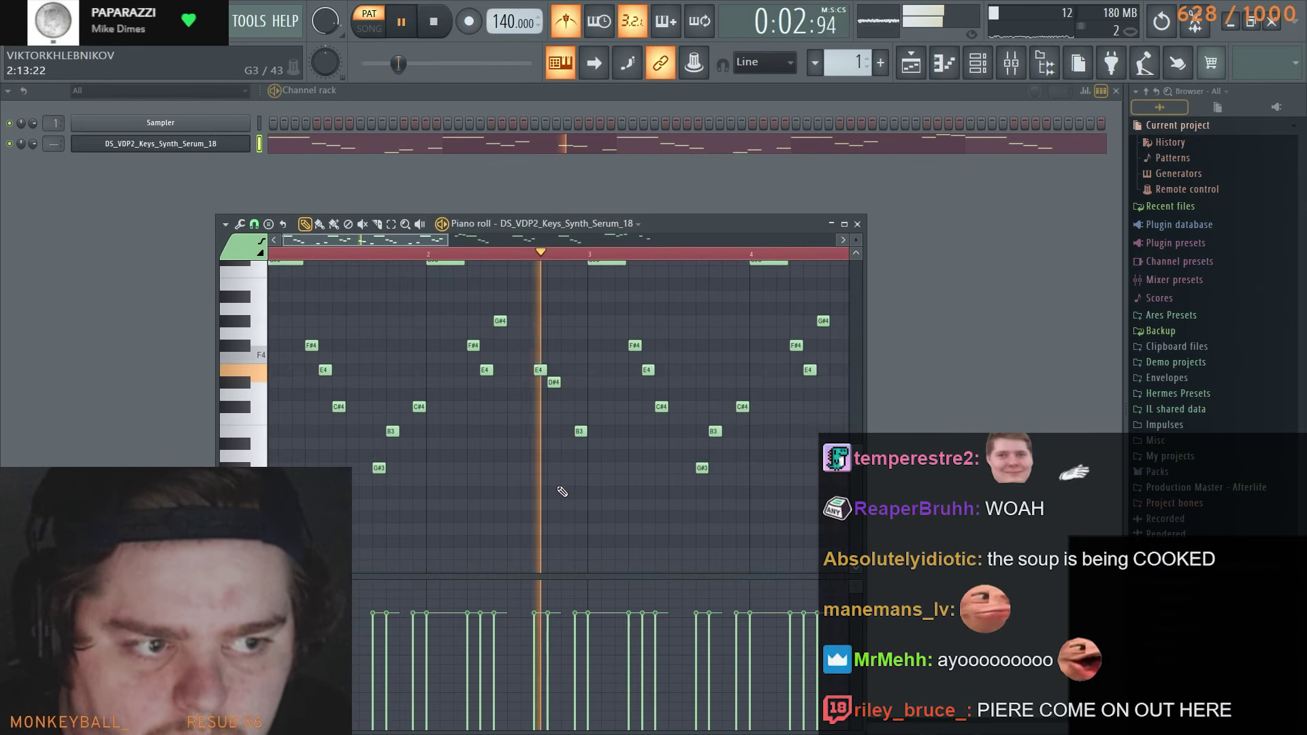
left_click_drag(607, 499, 522, 467)
key("space")
scroll(668, 452, "down", 2)
mouse_move(583, 398)
left_mouse_down()
mouse_move(516, 413)
mouse_move(522, 399)
left_mouse_up()
scroll(620, 378, "left", 3)
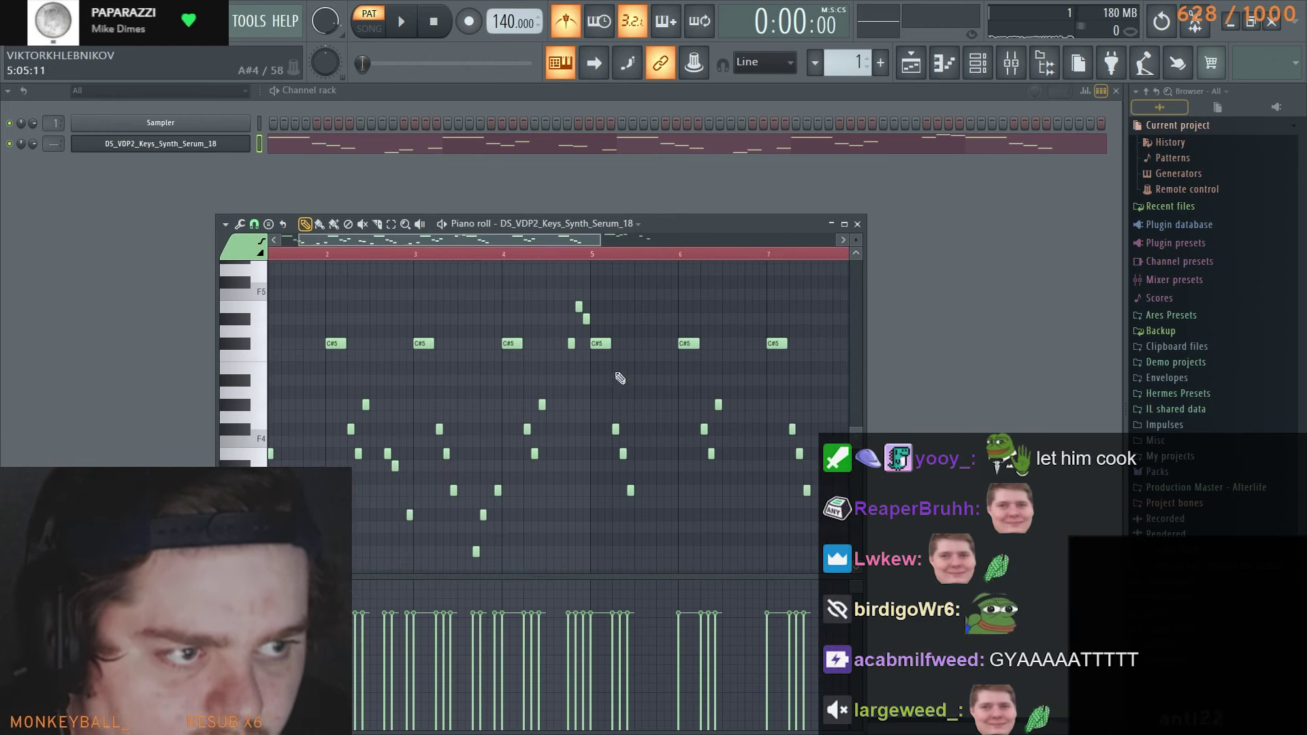
left_click_drag(593, 433, 676, 450)
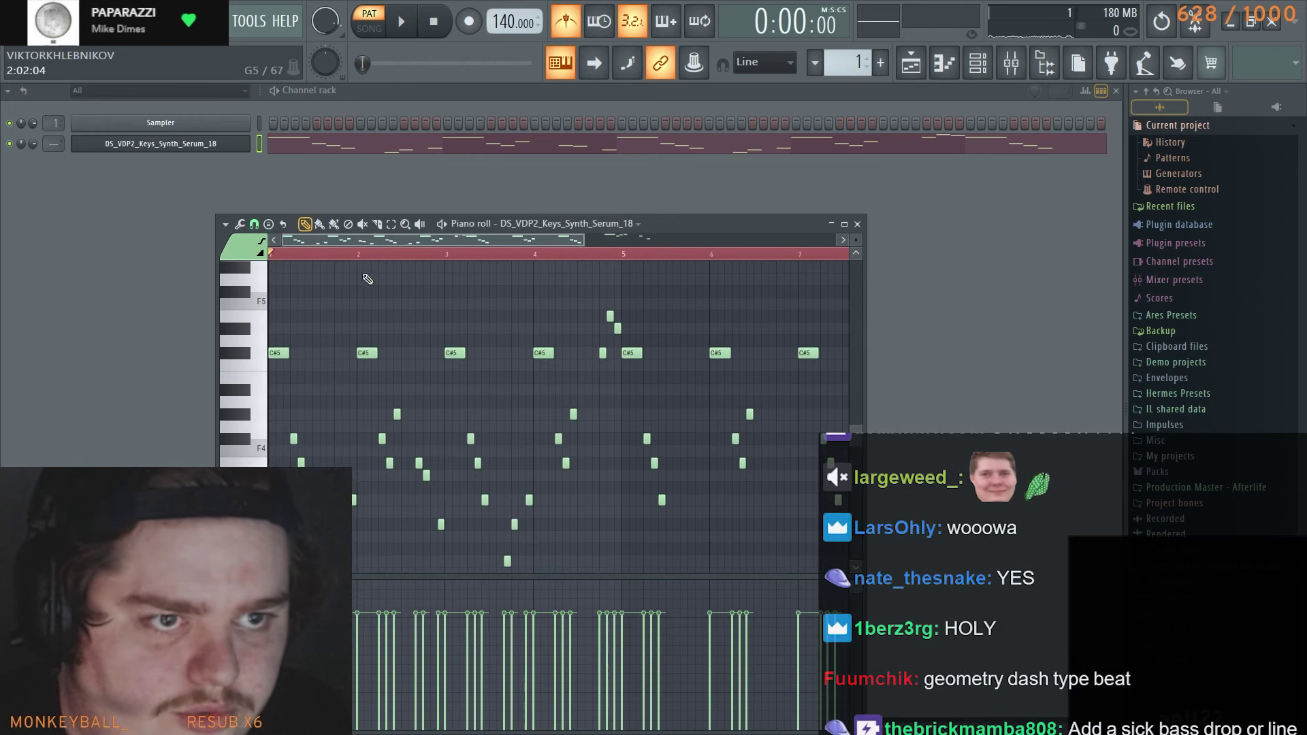
scroll(518, 500, "right", 4)
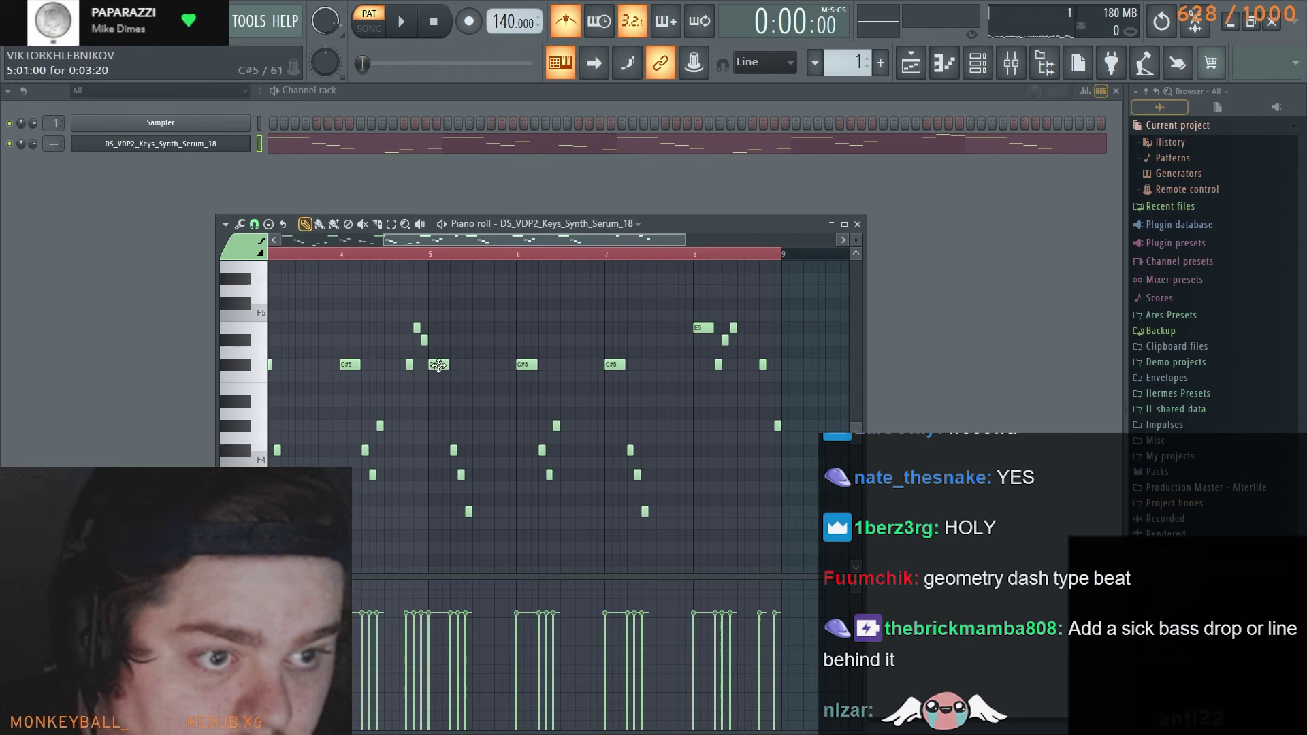
Delete the melody notes in bars 5, 6 and 7
right_click(542, 450)
right_click(468, 511)
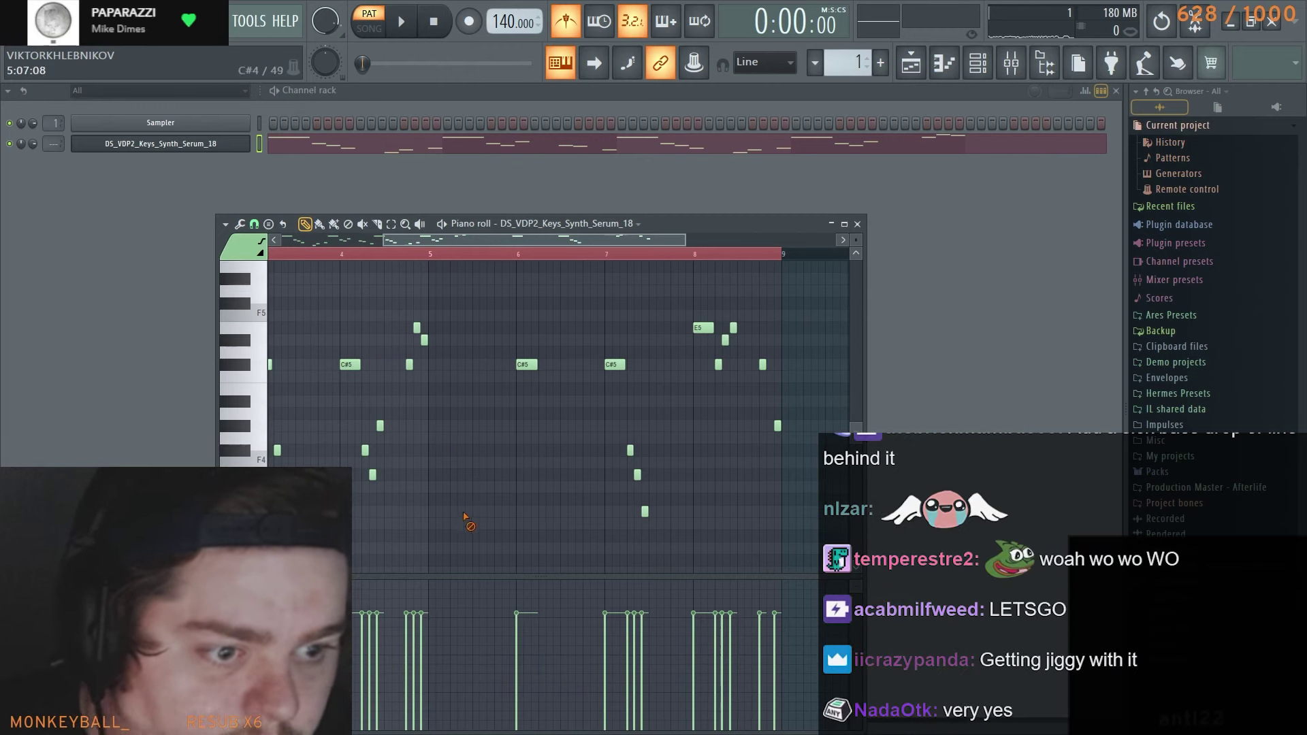
right_click(606, 366)
right_click(629, 450)
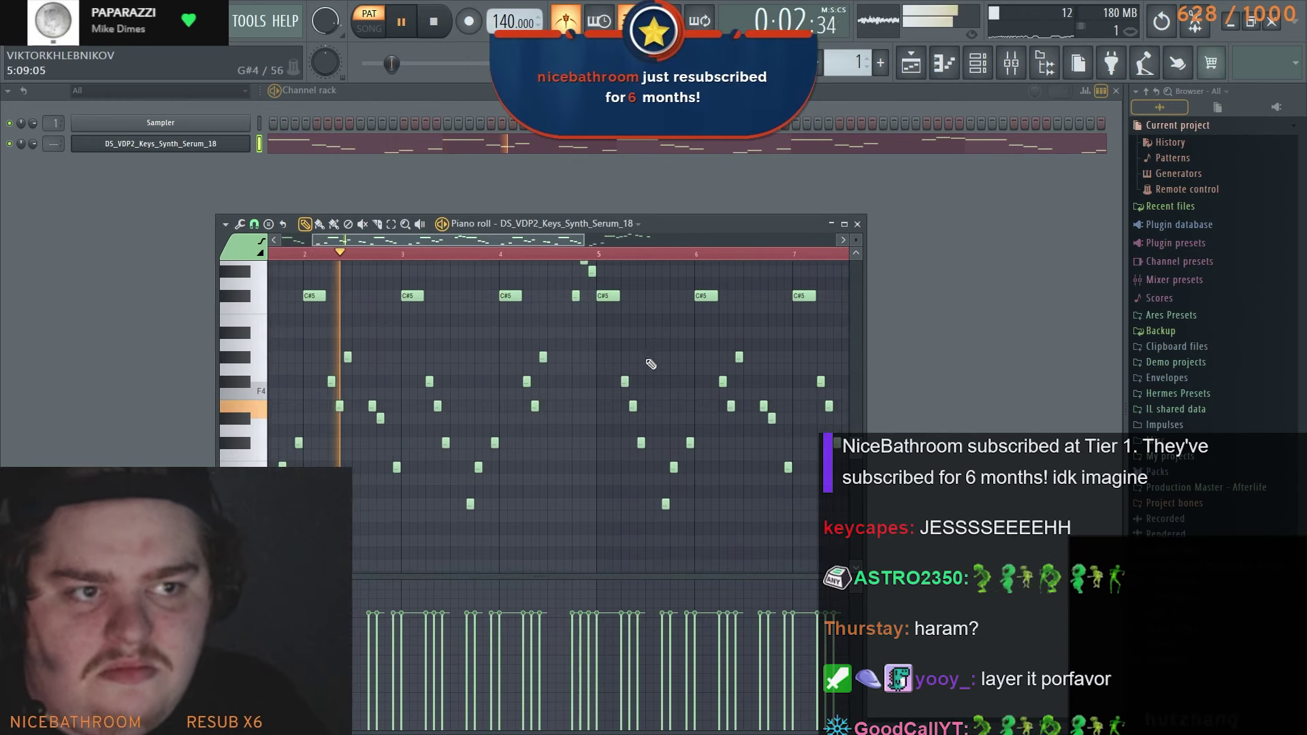
Play the full pattern and check the revised melody in bars 5 to 8
left_click_drag(550, 390, 571, 366)
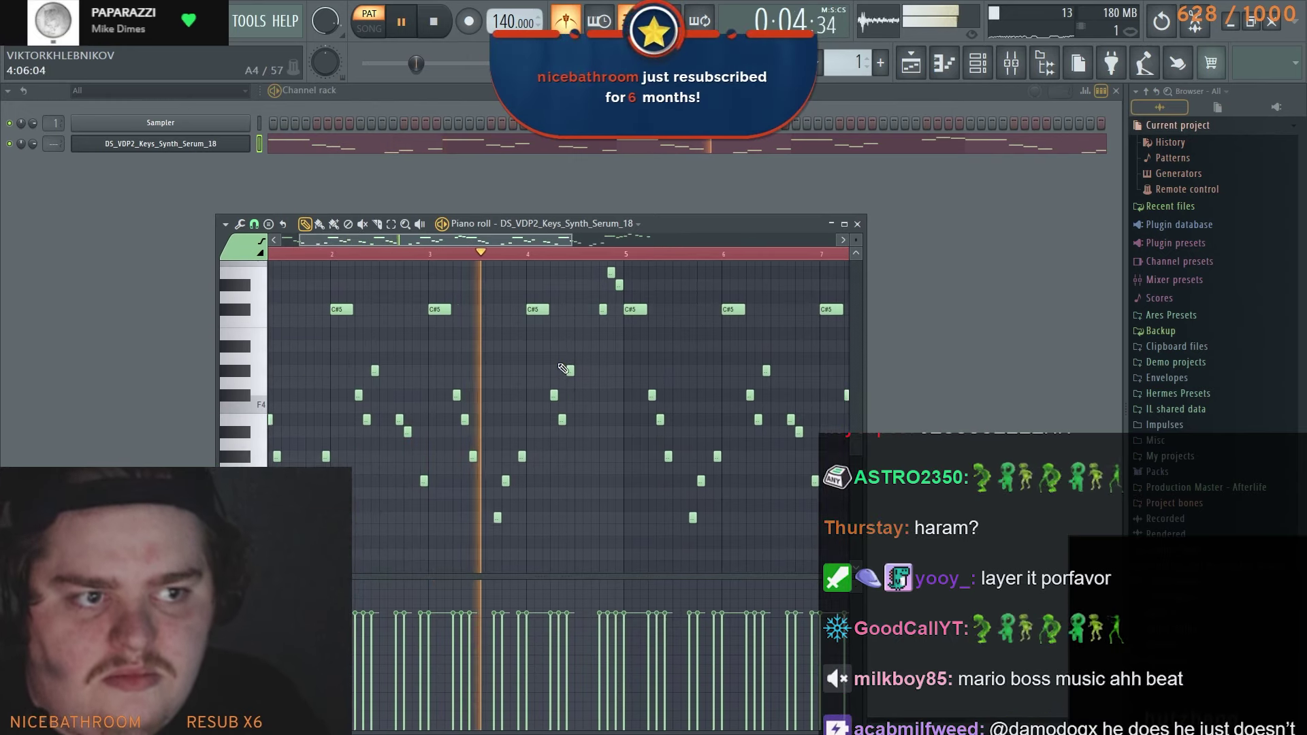
scroll(572, 370, "up", 2)
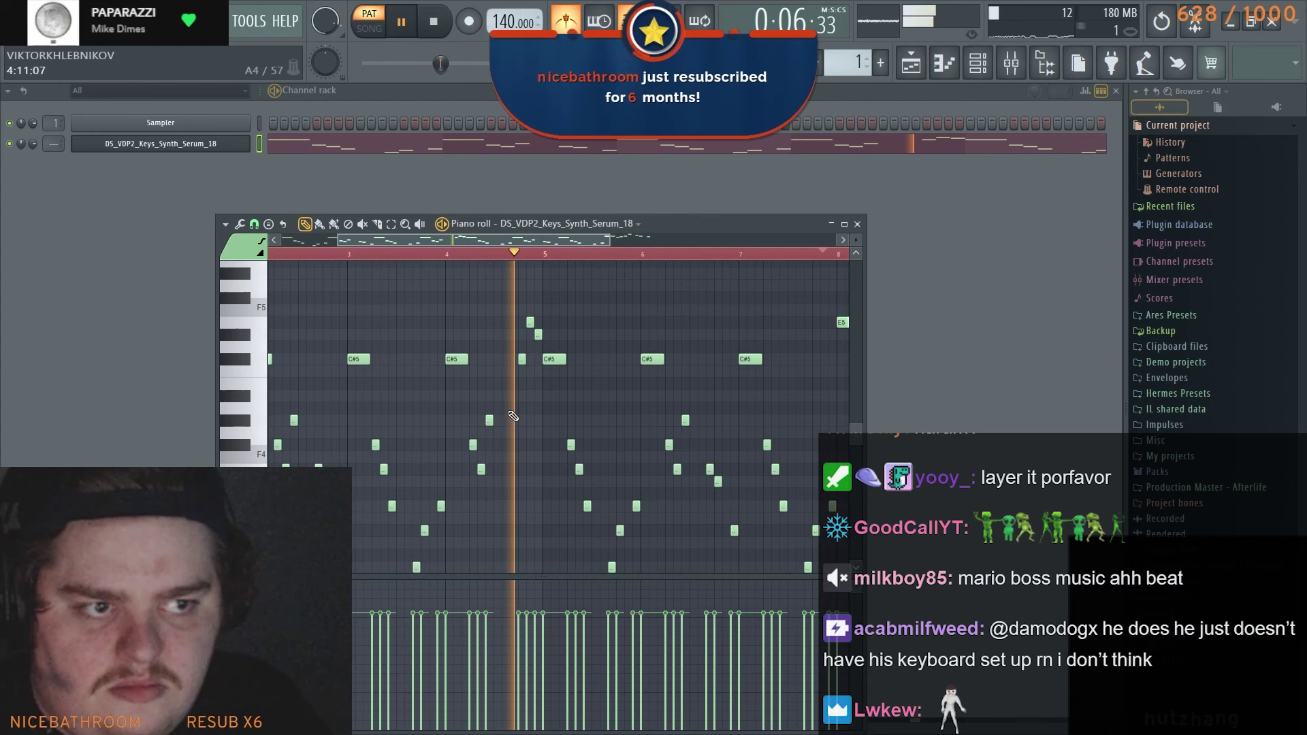
left_click_drag(565, 395, 407, 386)
left_click_drag(520, 373, 461, 386)
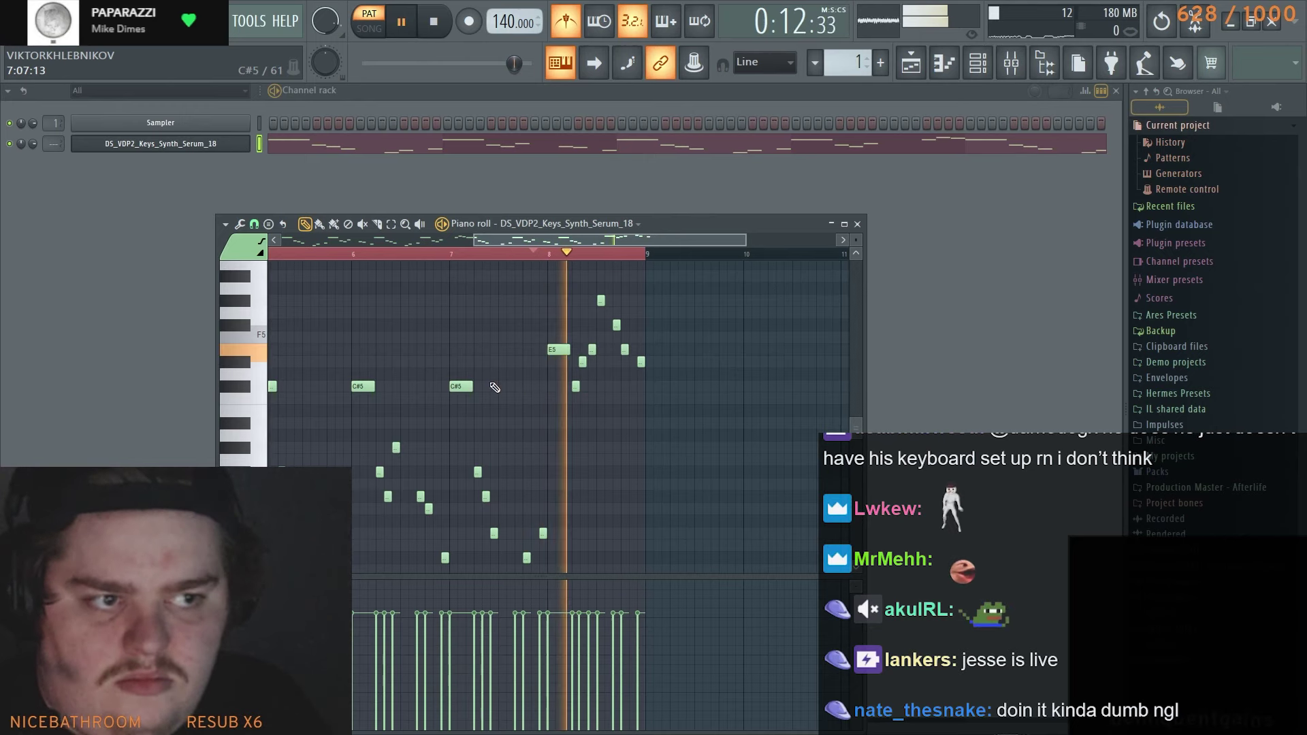
left_click_drag(451, 383, 674, 363)
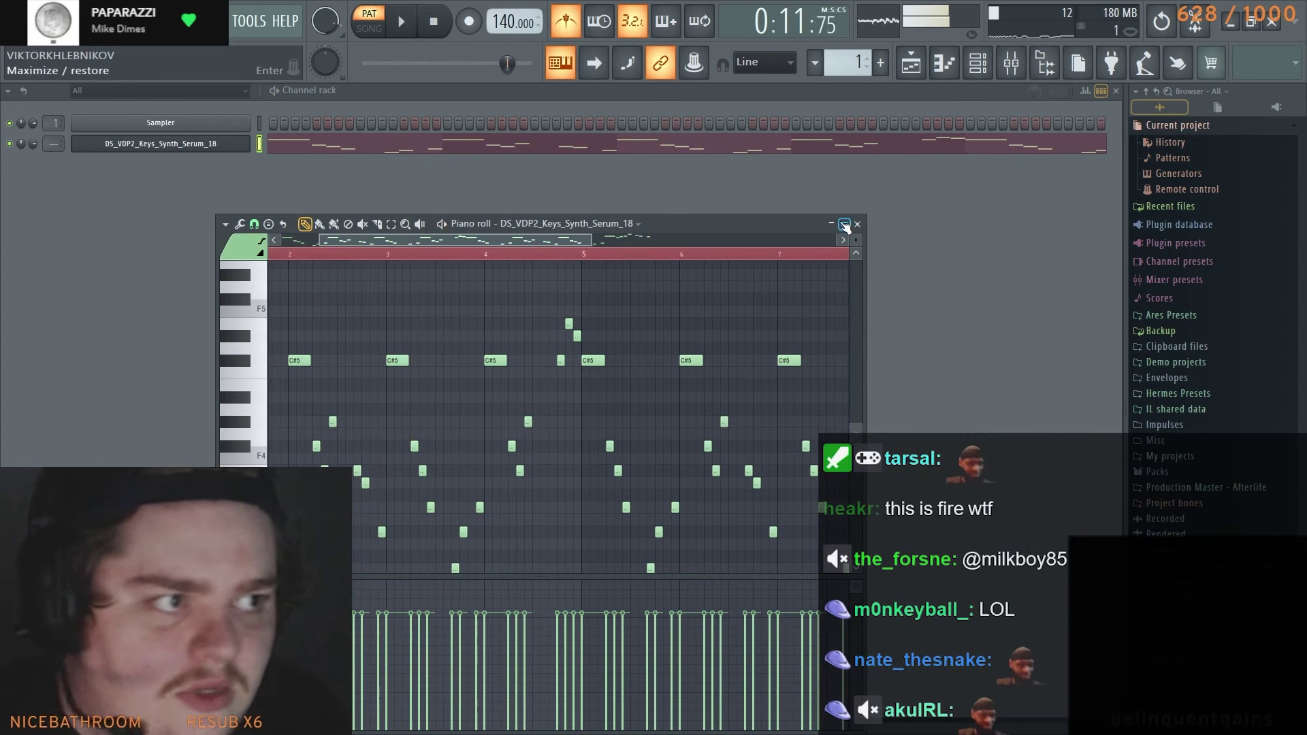
Switch to Splice and preview the Serum keys presets starting from gogoi_miami_key_heavenly
key("alt+Tab")
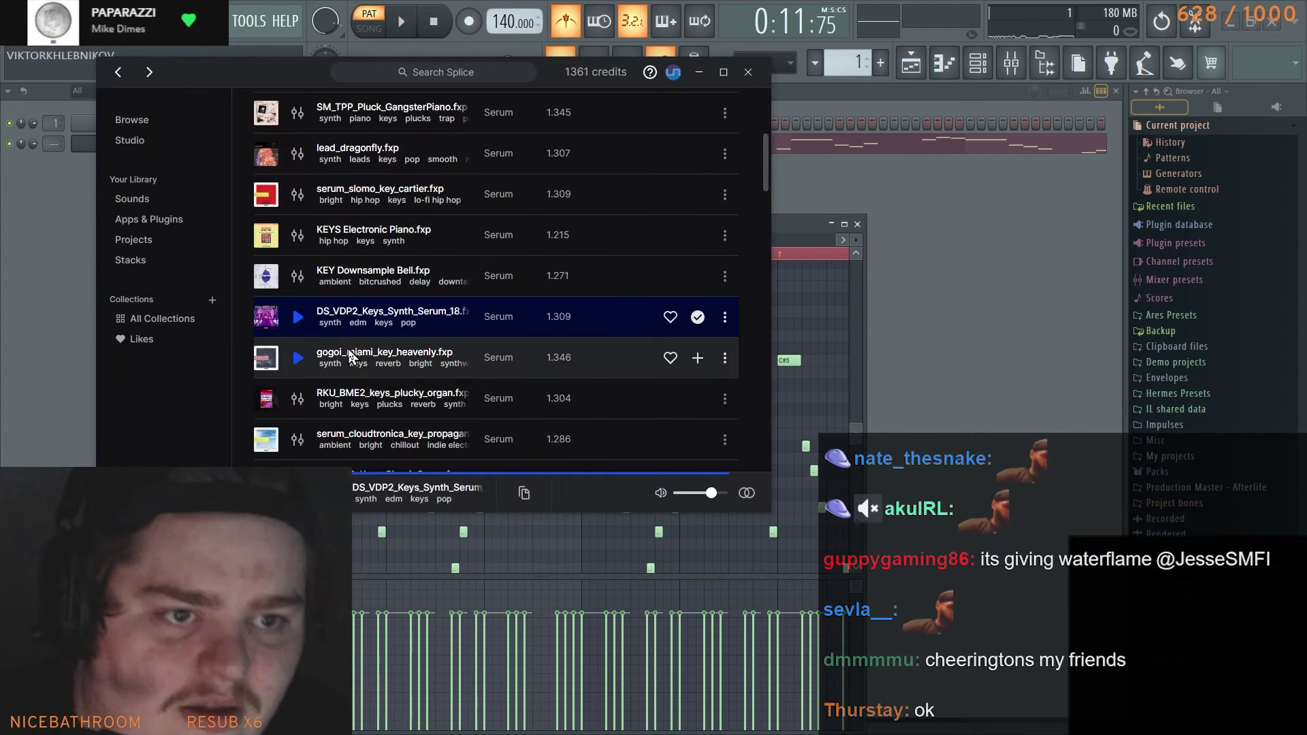
left_click(301, 359)
key("Down")
key("Down")
key("Down")
key("Down")
key("Down")
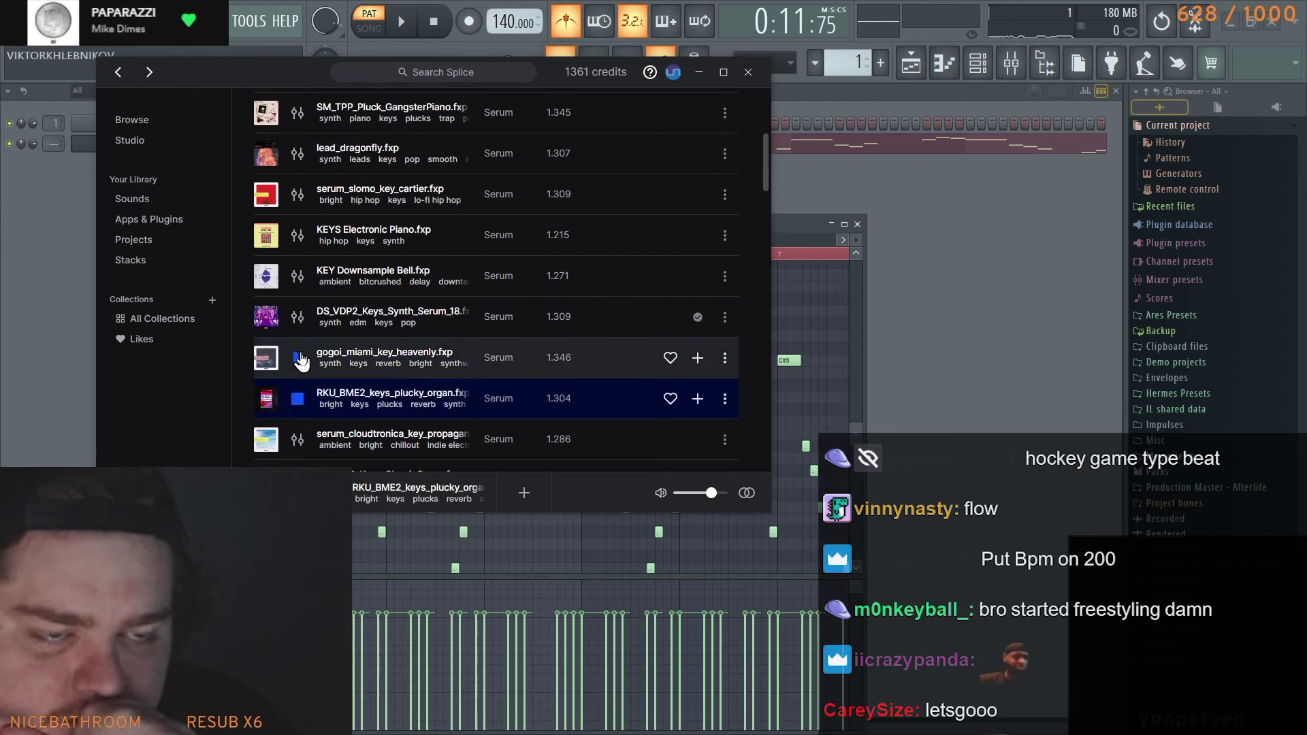
Preview further keys presets down the list and settle on clav_charmuth
scroll(302, 358, "down", 3)
key("Down")
key("Down")
key("Down")
key("Down")
key("Down")
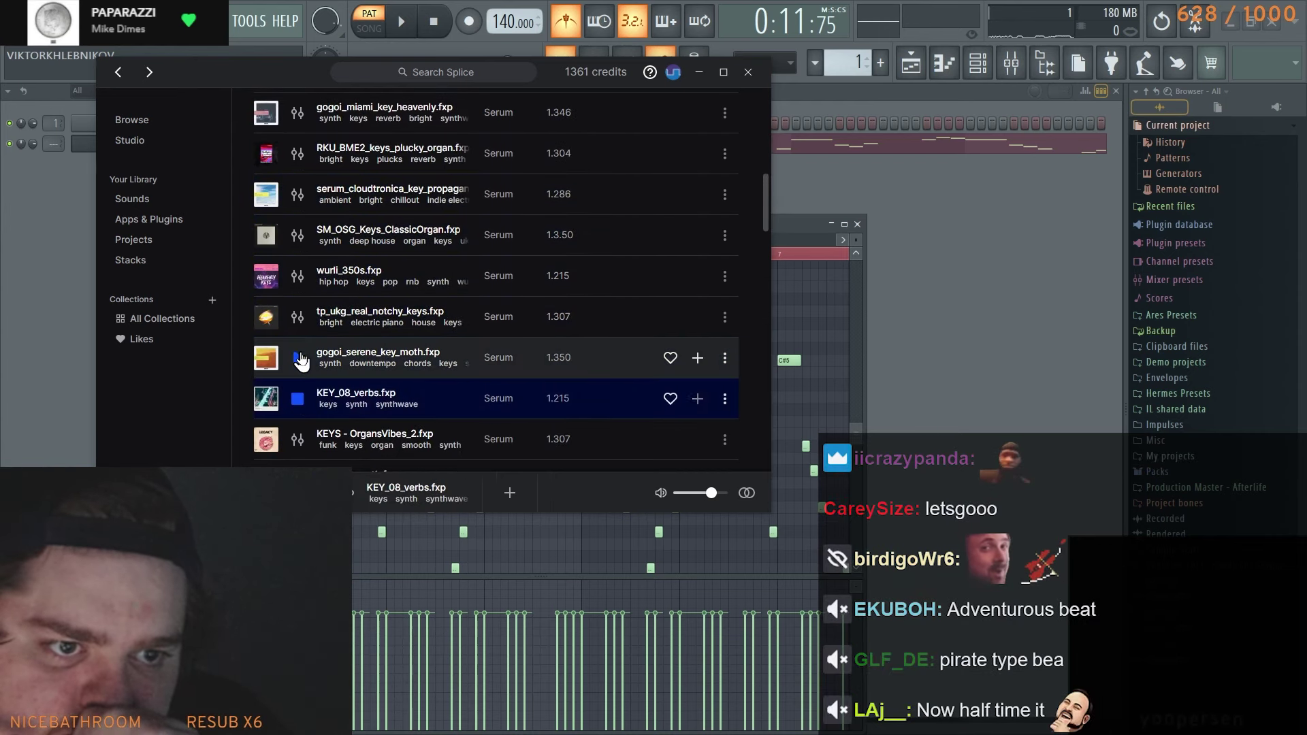
scroll(301, 359, "down", 3)
key("Up")
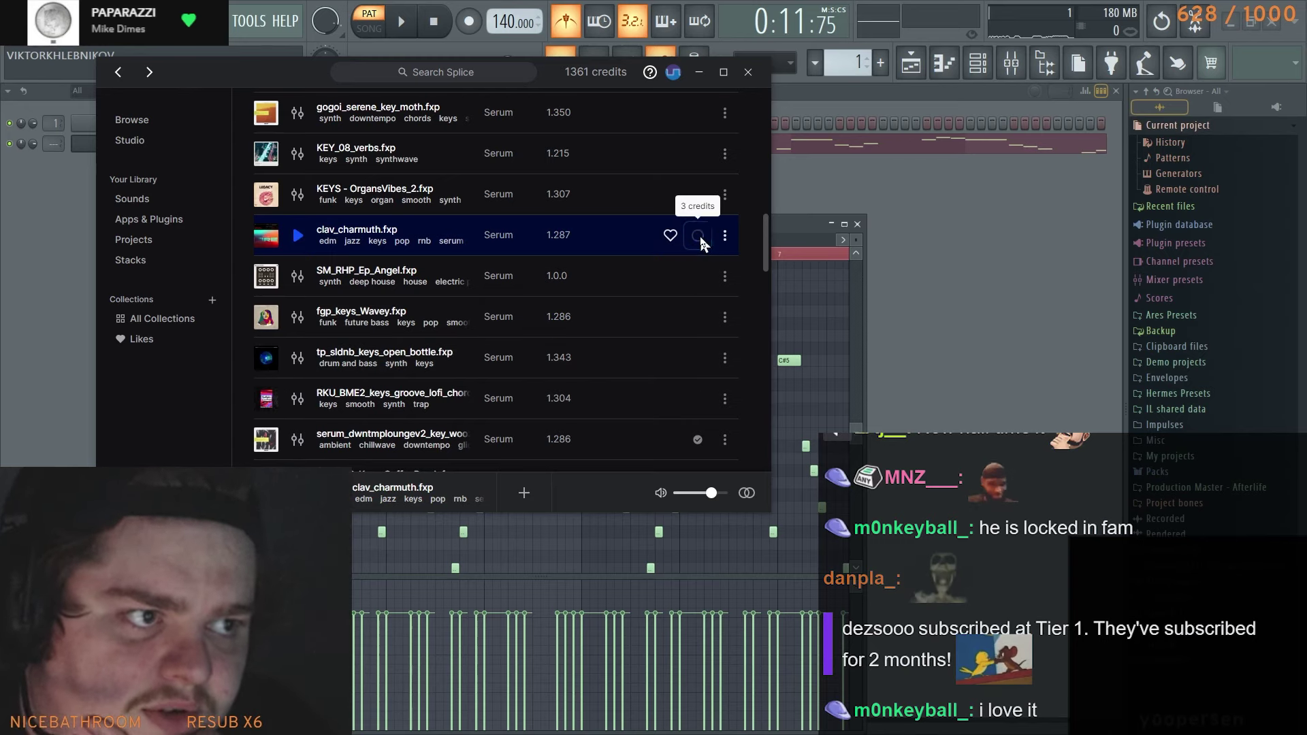
Switch to FL Studio, show the mixer, and reposition its window
left_click(981, 71)
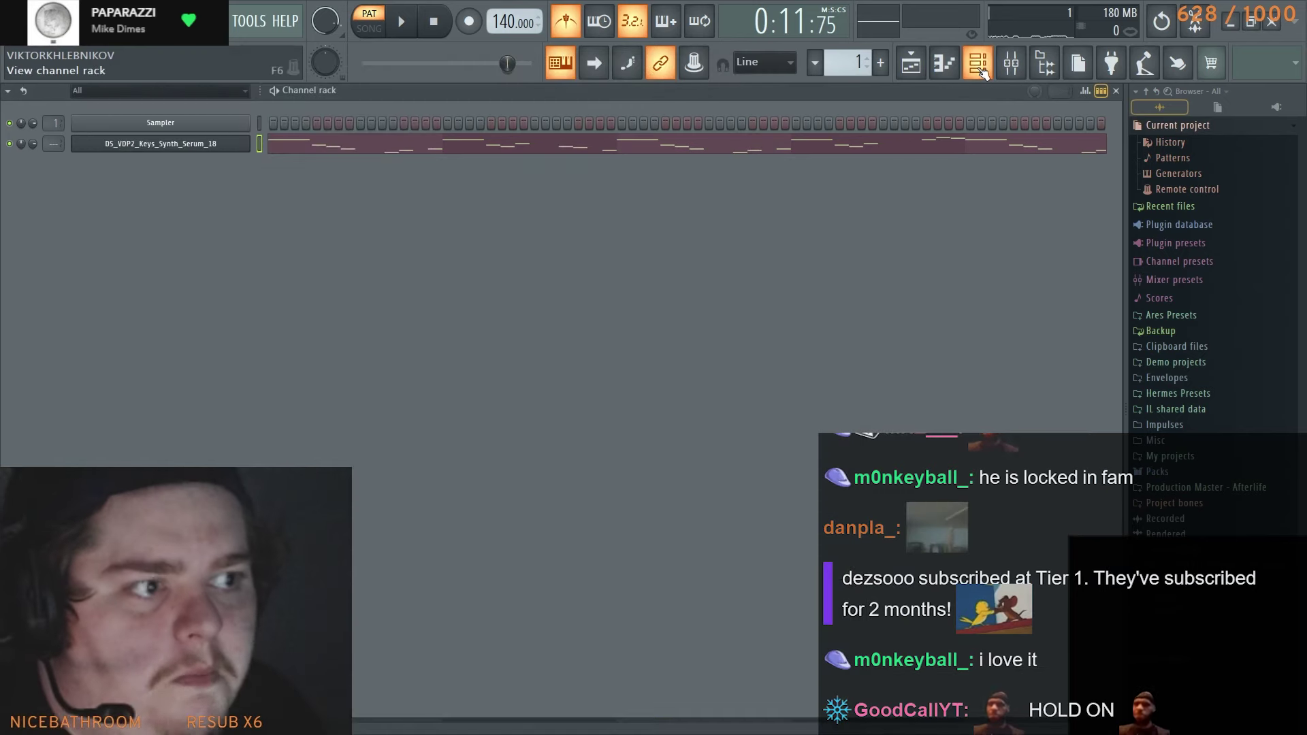
left_click(985, 71)
left_click(986, 70)
left_click(1006, 66)
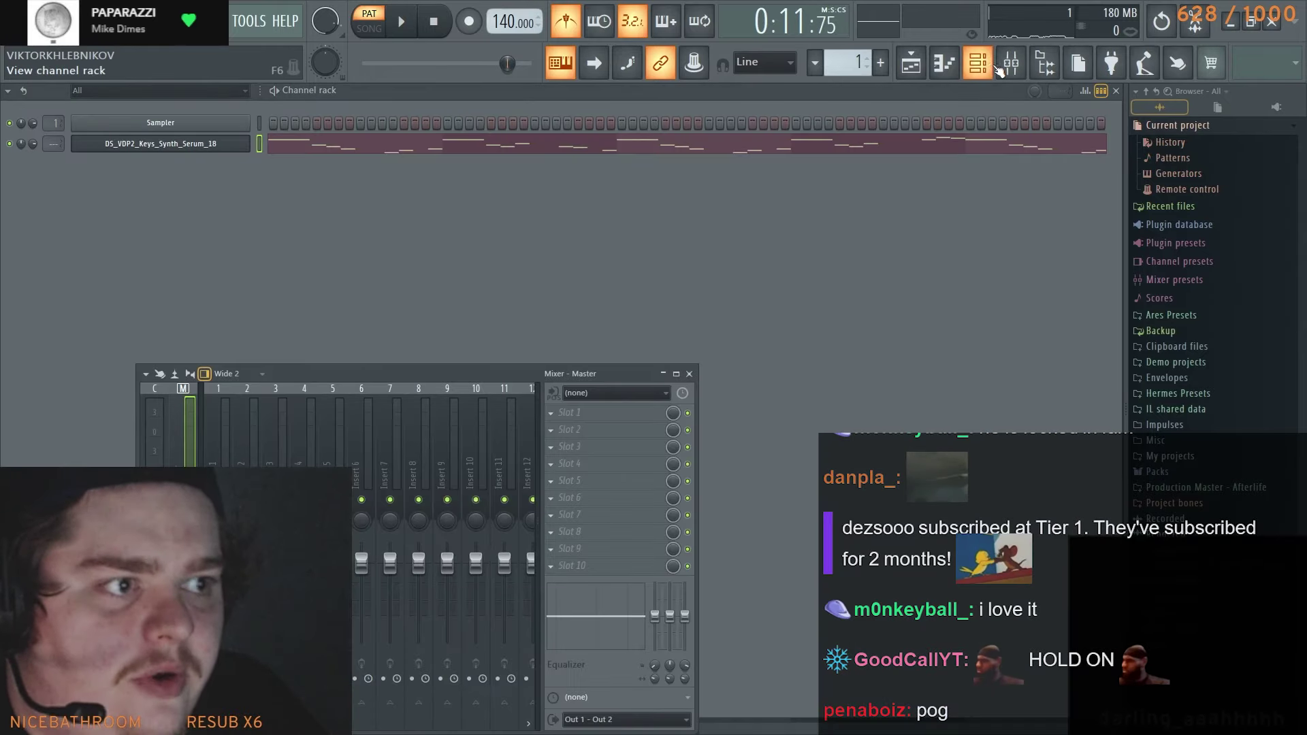
left_click(1011, 62)
left_click(1010, 63)
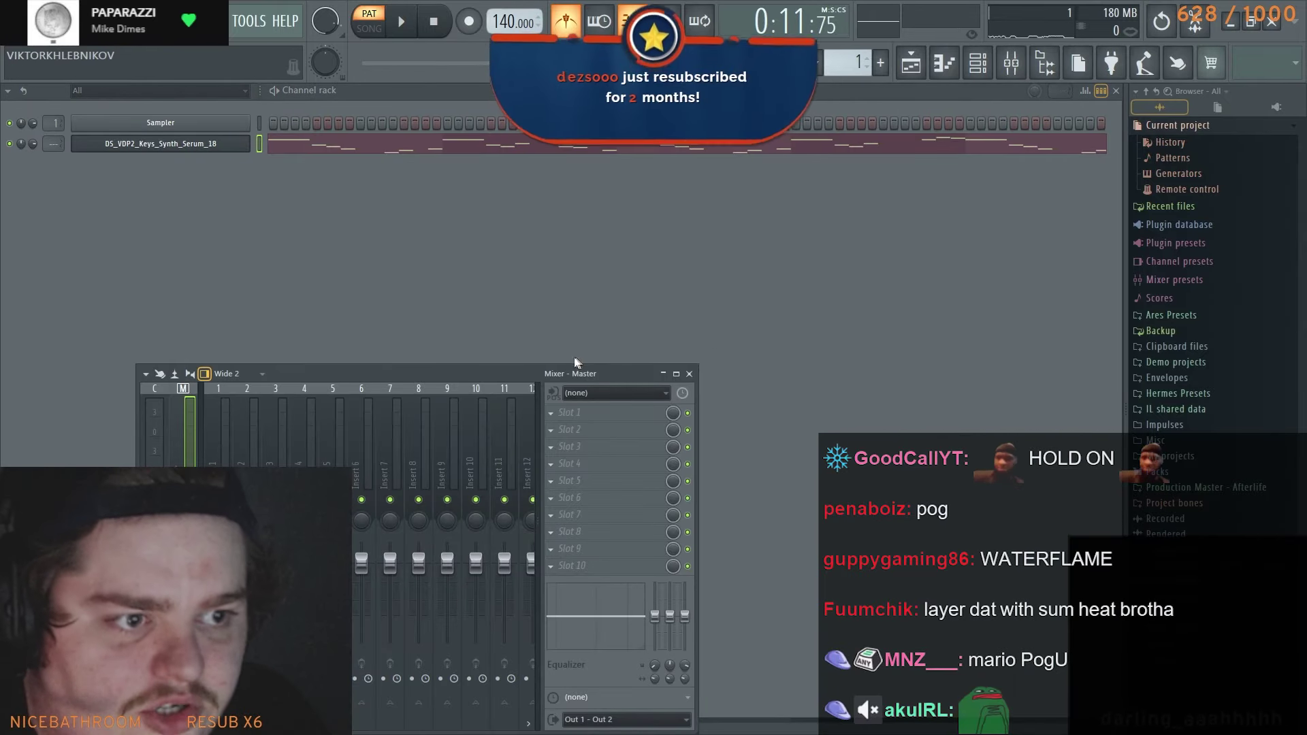
left_click_drag(584, 369, 657, 319)
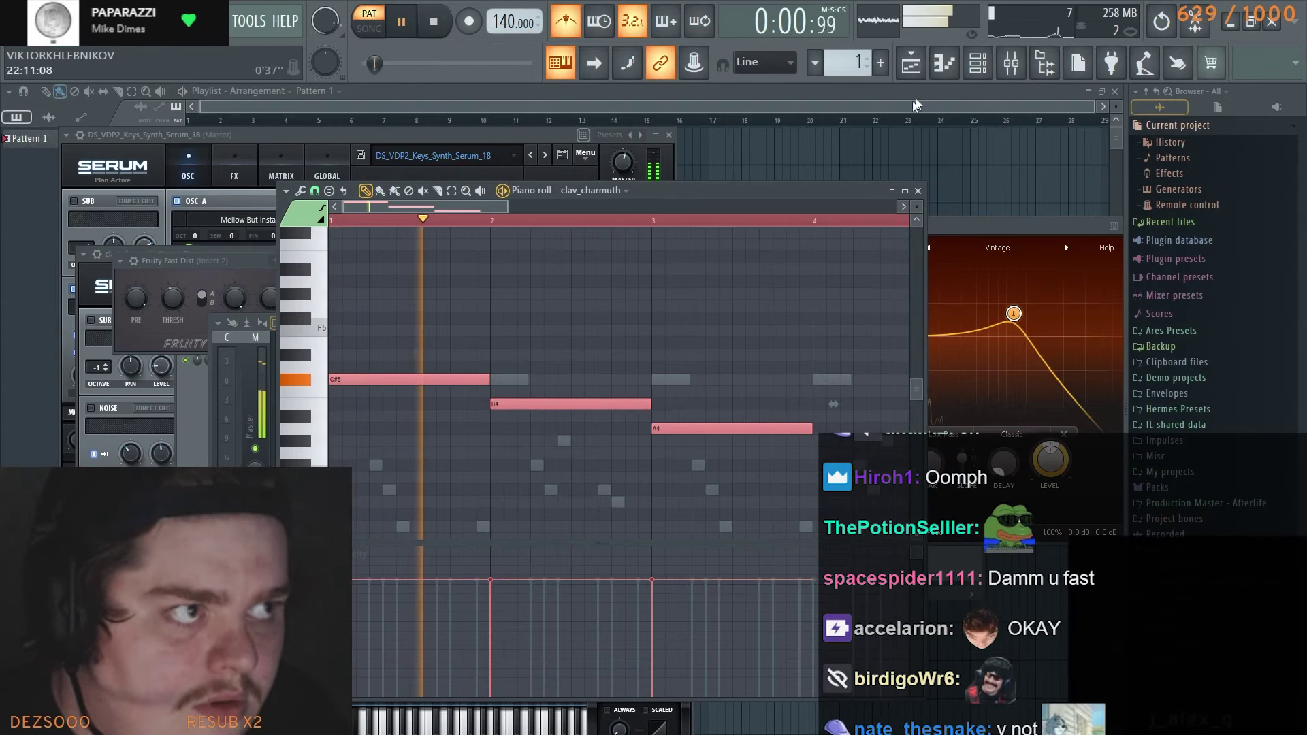
Play the pattern with the clav layer and raise the clav channel's volume to 0.0 dB
key("F9")
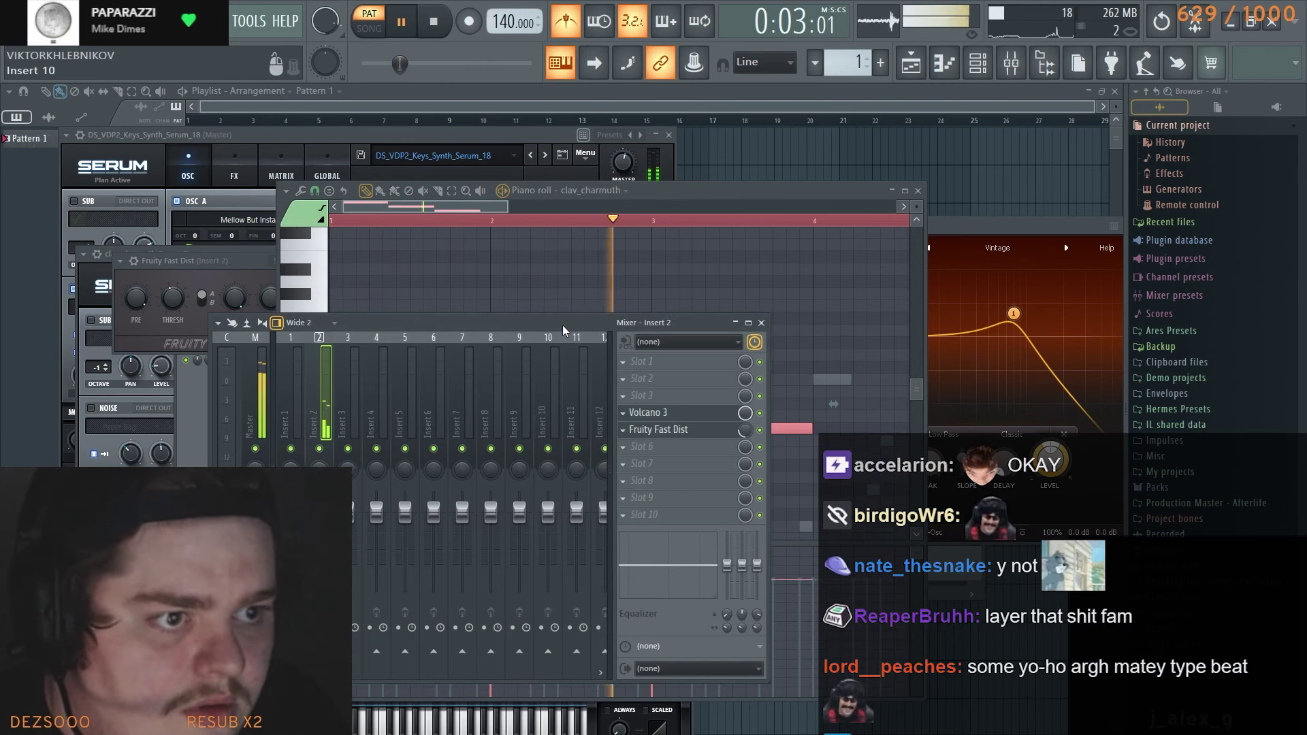
key("F9")
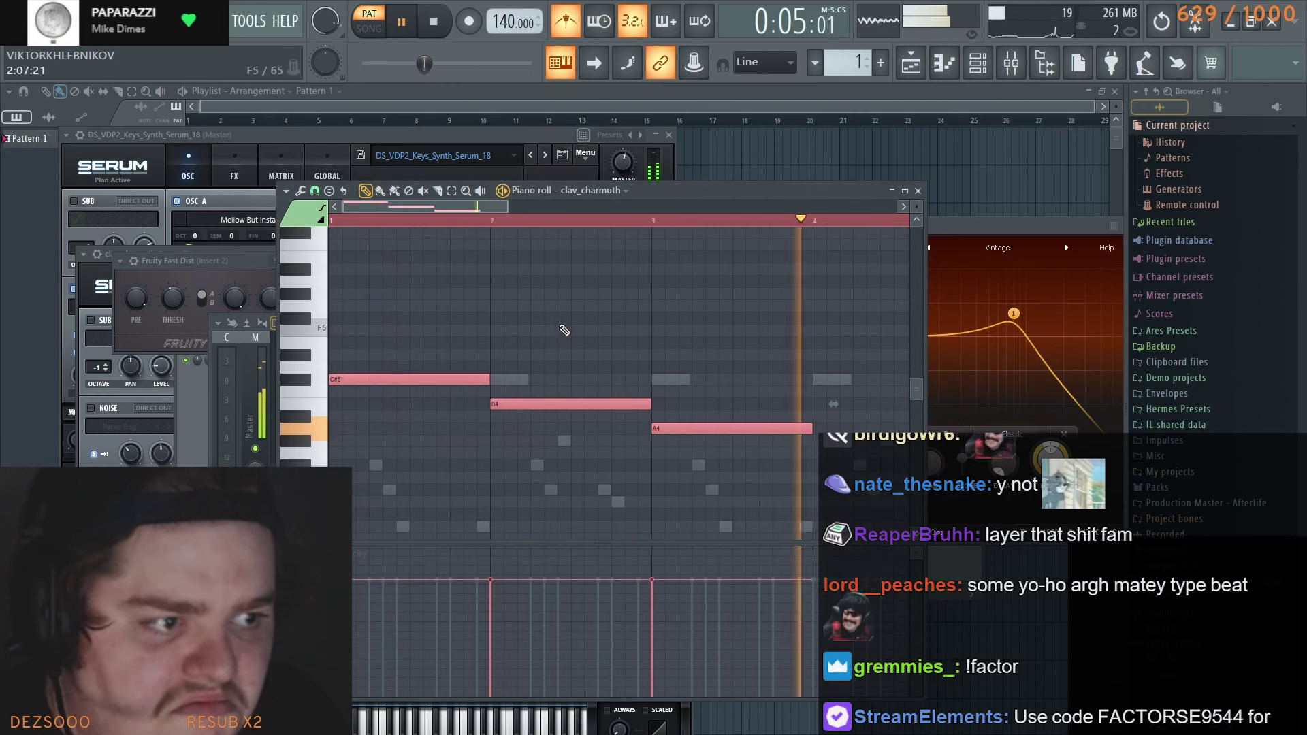
scroll(543, 332, "down", 2)
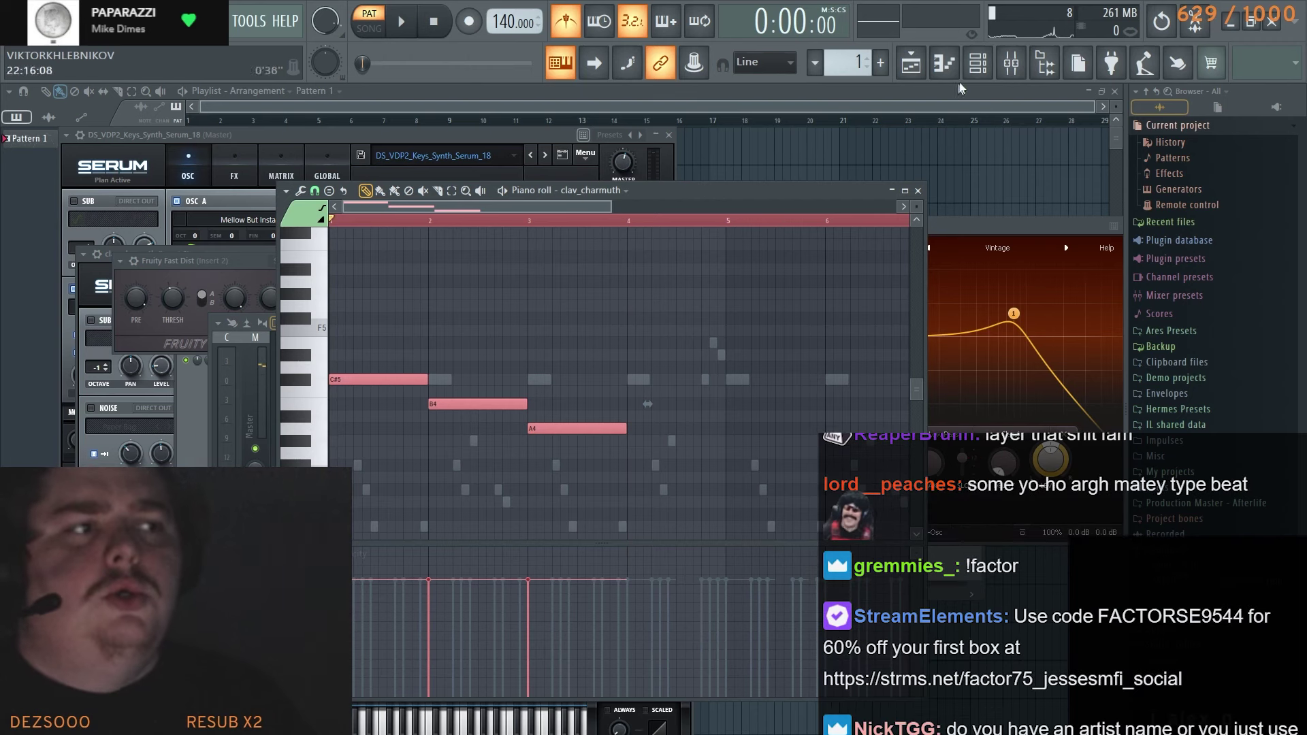
key("F6")
key("space")
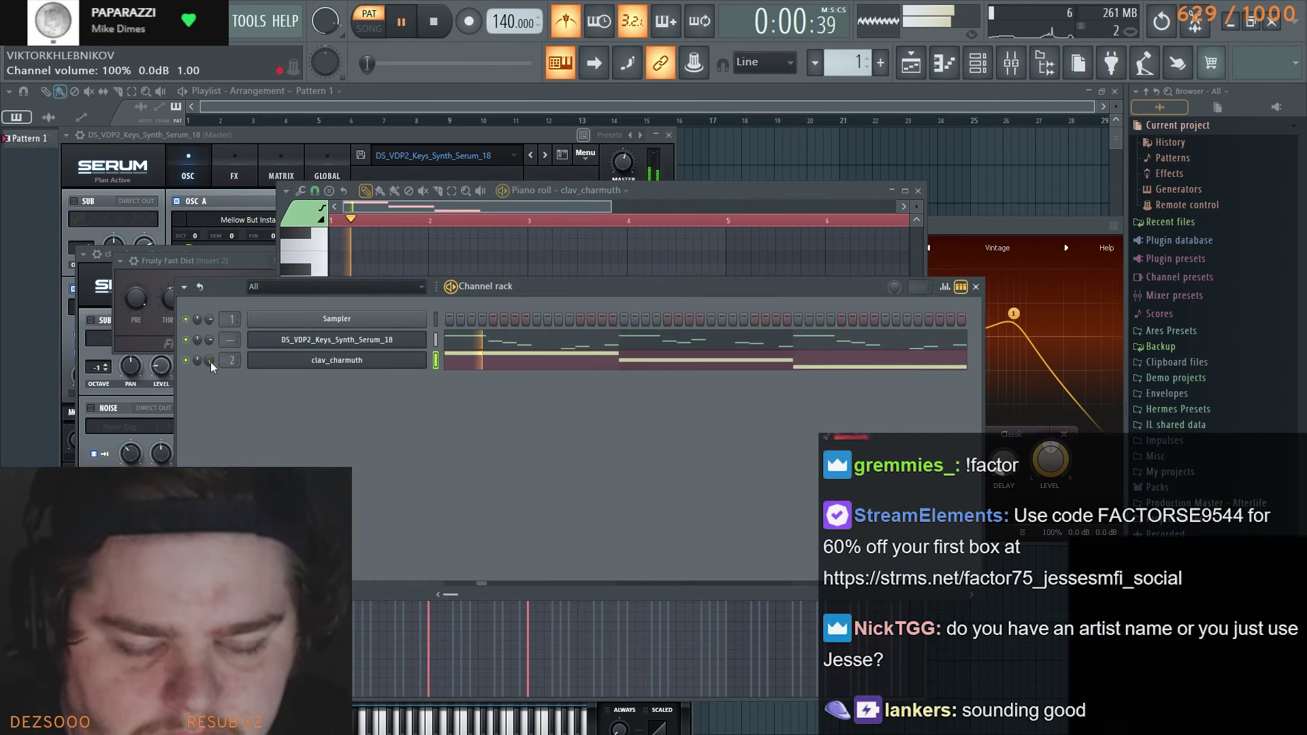
left_click(661, 198)
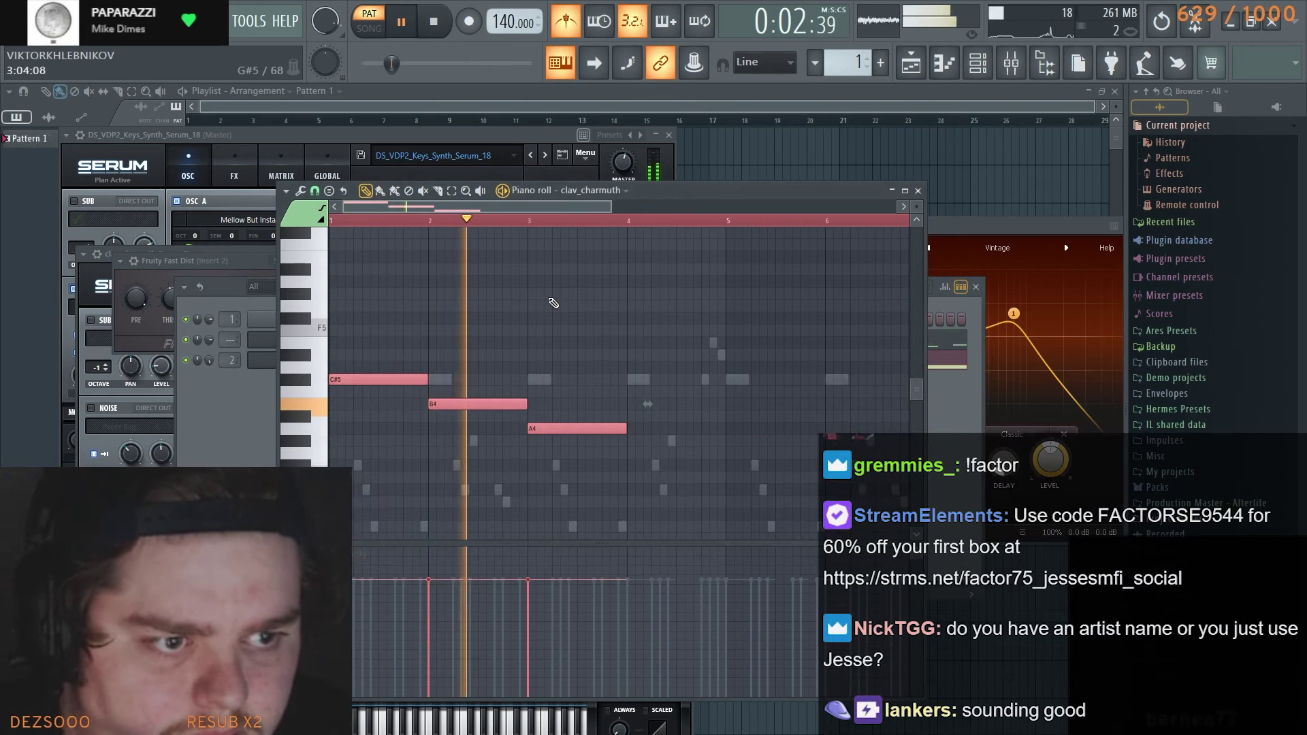
Complete the clav part with F#4 in bar 4, lower-octave C#4, B3, A3 and F#3 notes, and a repeat in bars 5 to 8
scroll(550, 304, "up", 1)
left_click_drag(565, 320, 541, 301)
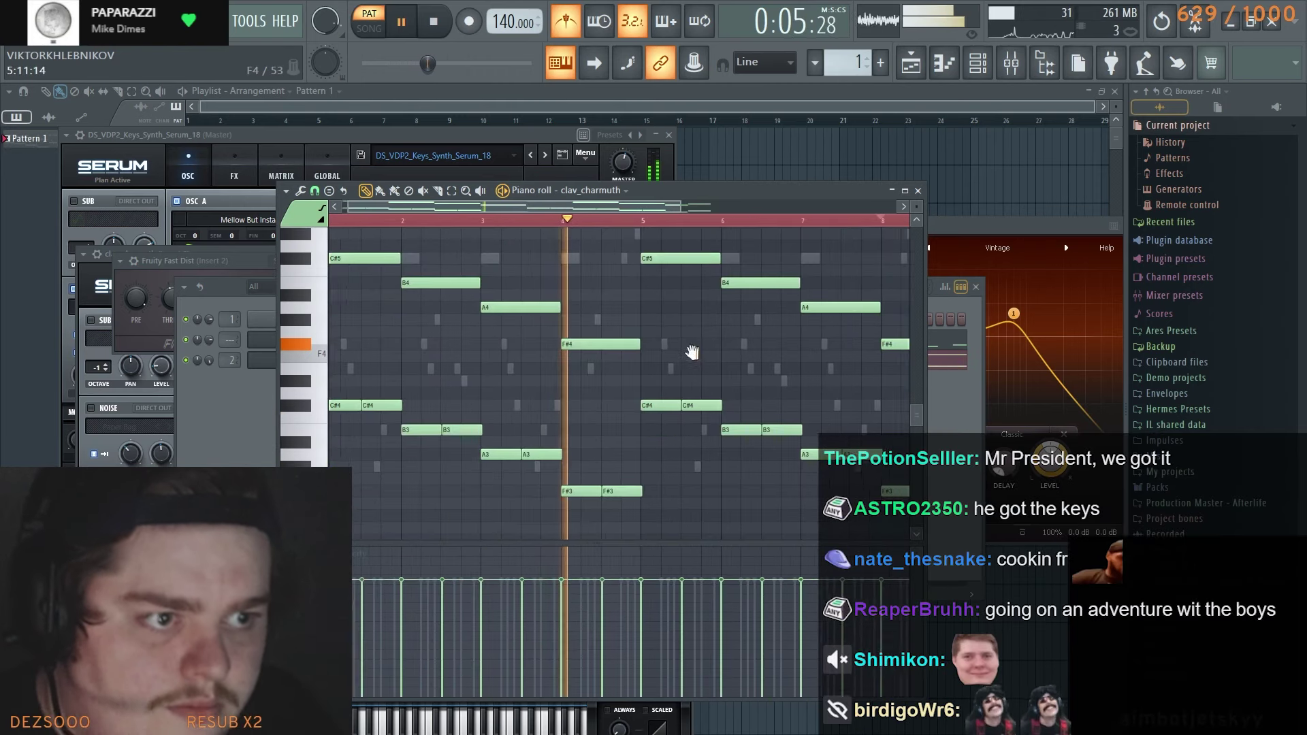
left_click_drag(692, 353, 632, 399)
scroll(631, 399, "down", 2)
scroll(627, 371, "down", 1)
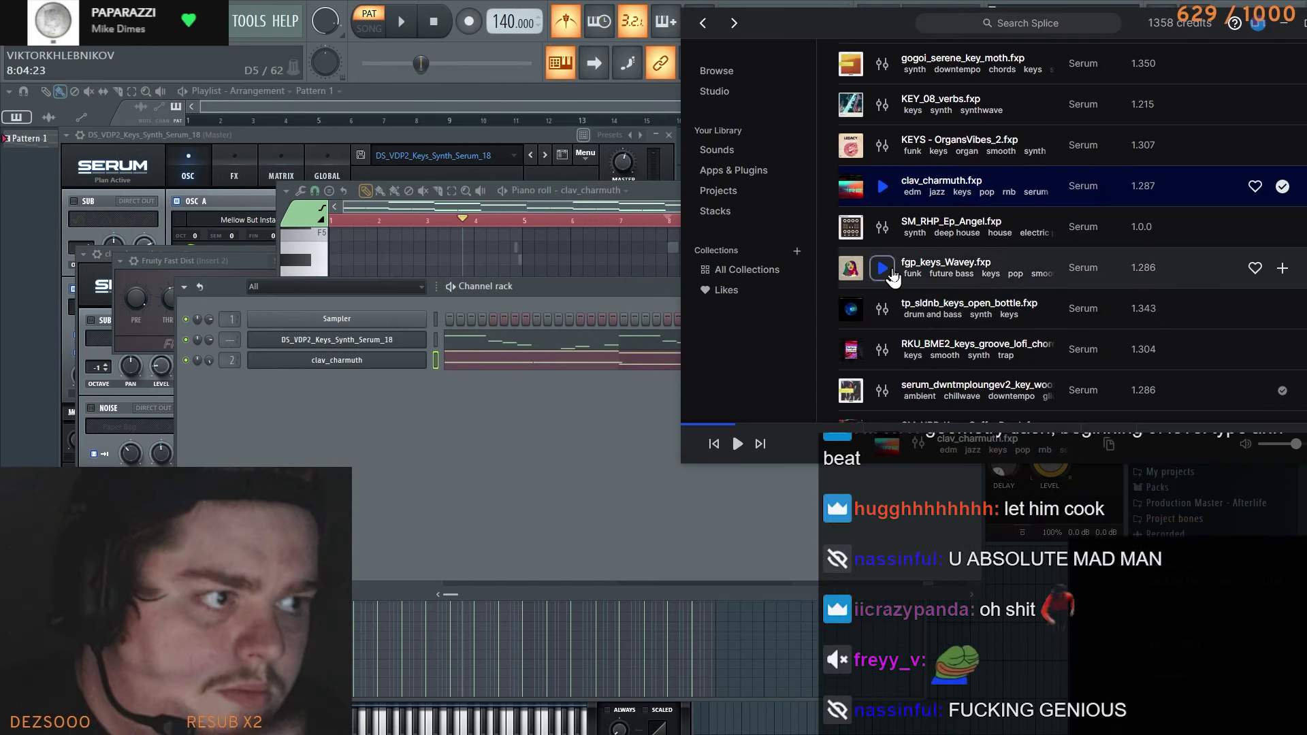
Switch to Splice and preview the Serum keys presets below clav_charmuth, as far as gogoi_miami_key_face_melting
left_click(882, 349)
scroll(889, 269, "down", 3)
key("Down")
key("Down")
key("Down")
key("Down")
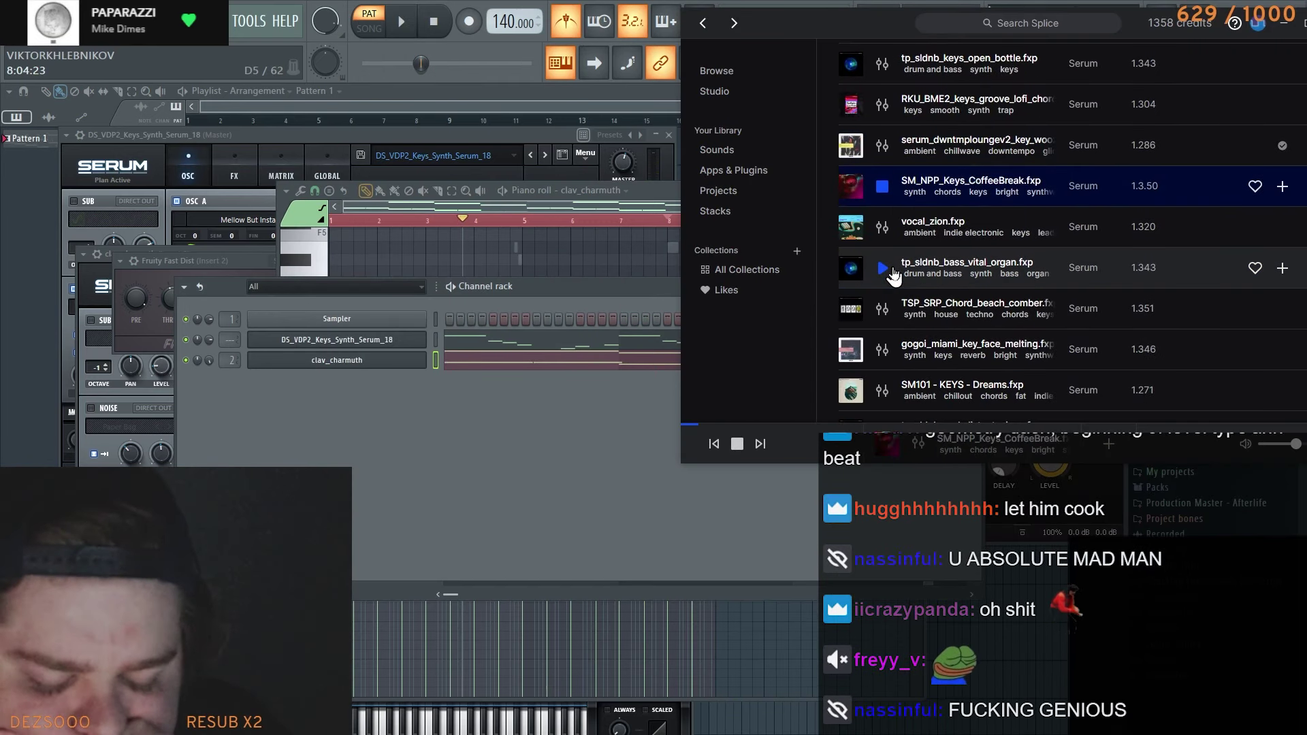
key("Up")
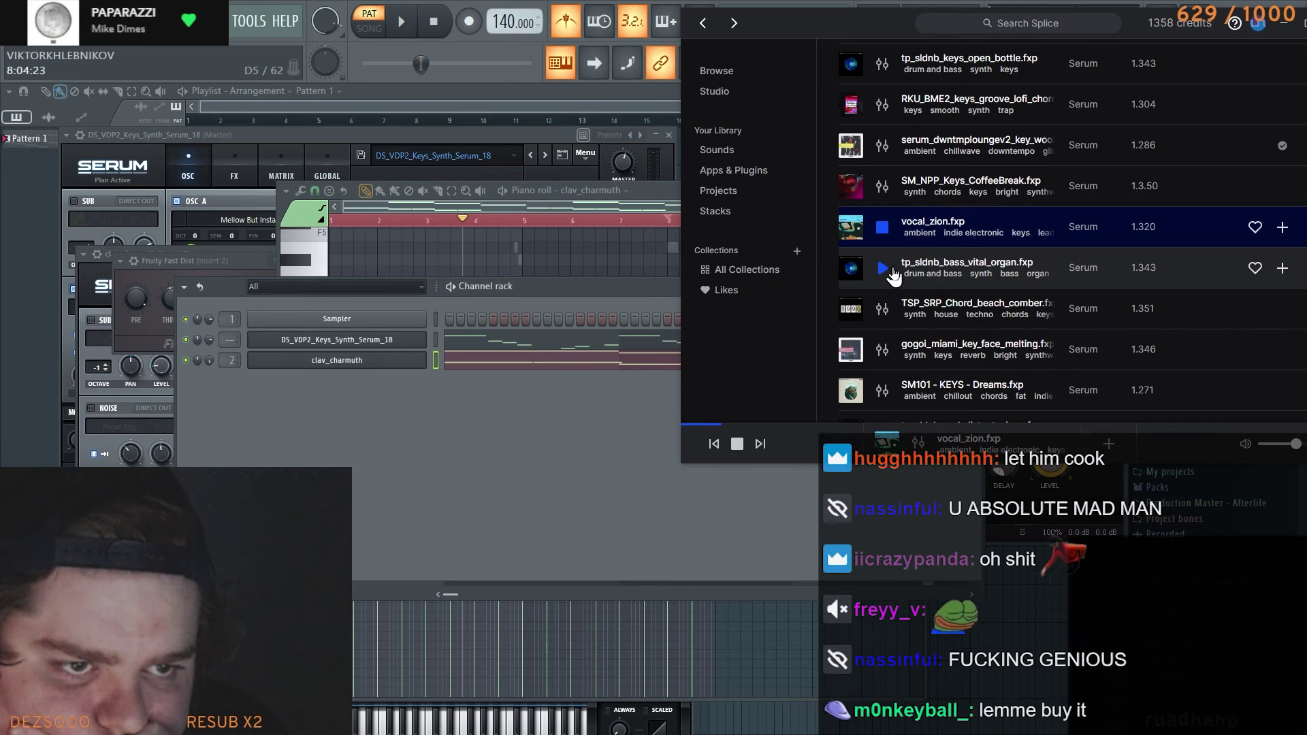
key("Down")
key("Down")
key("Down")
key("Down")
key("Down")
key("Down")
key("Down")
key("Down")
key("Down")
key("Down")
key("Down")
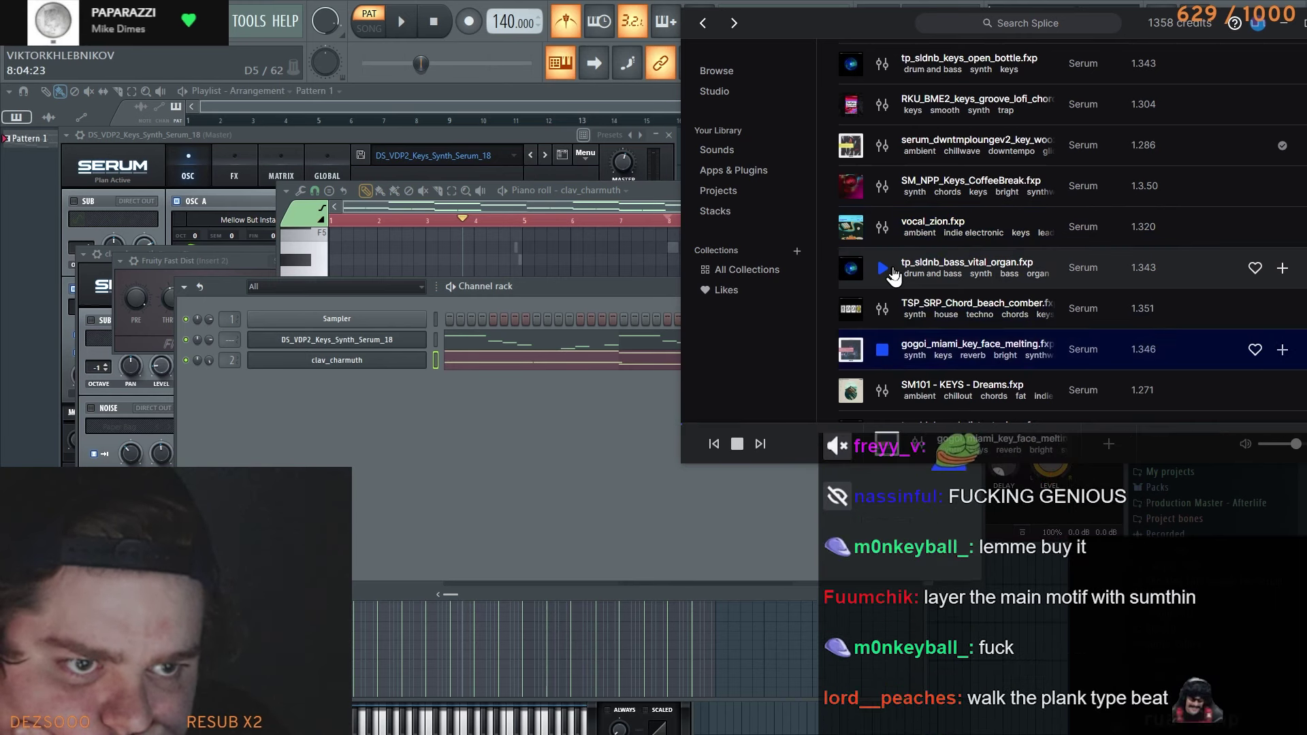
Preview further Serum keys presets down the list, through BA Melbourne Bass 2 to Key_06_analog
key("Down")
key("Down")
key("Down")
key("Down")
key("Down")
key("Down")
key("Down")
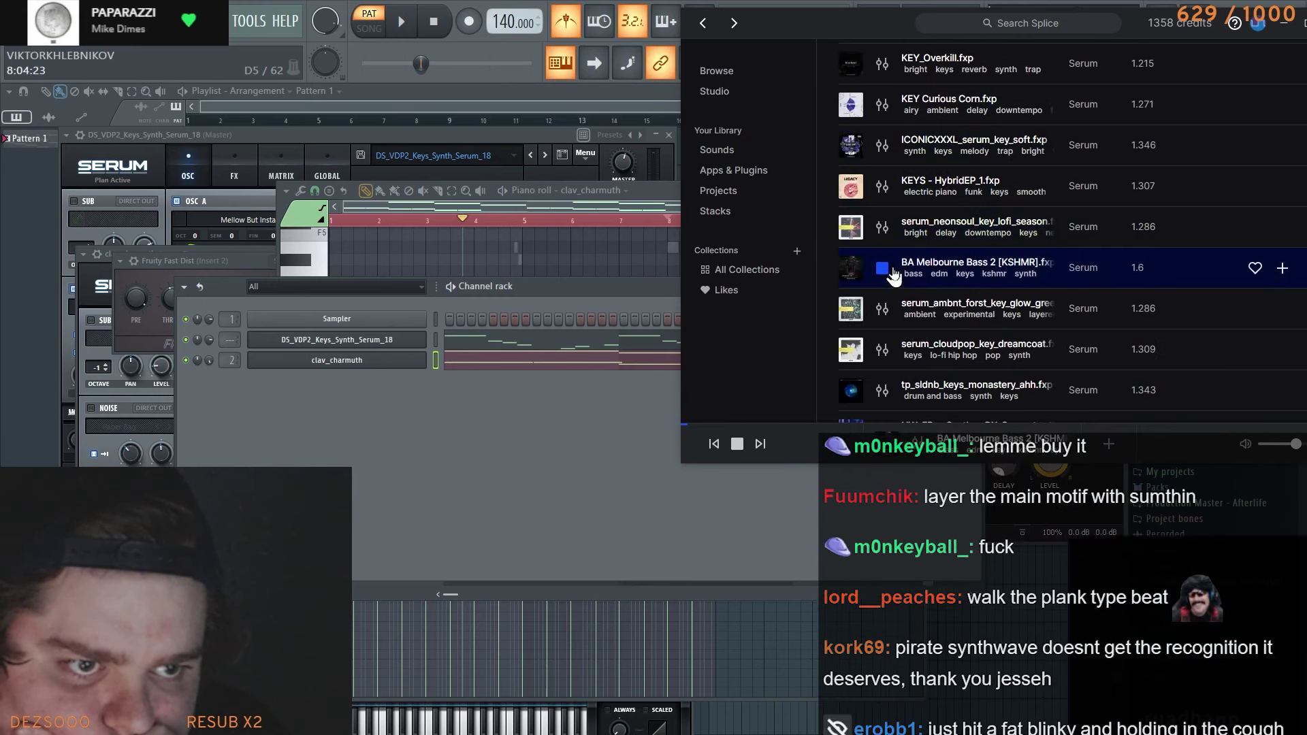
key("Down")
key("Down")
key("Down")
key("Down")
key("Down")
key("Down")
key("Down")
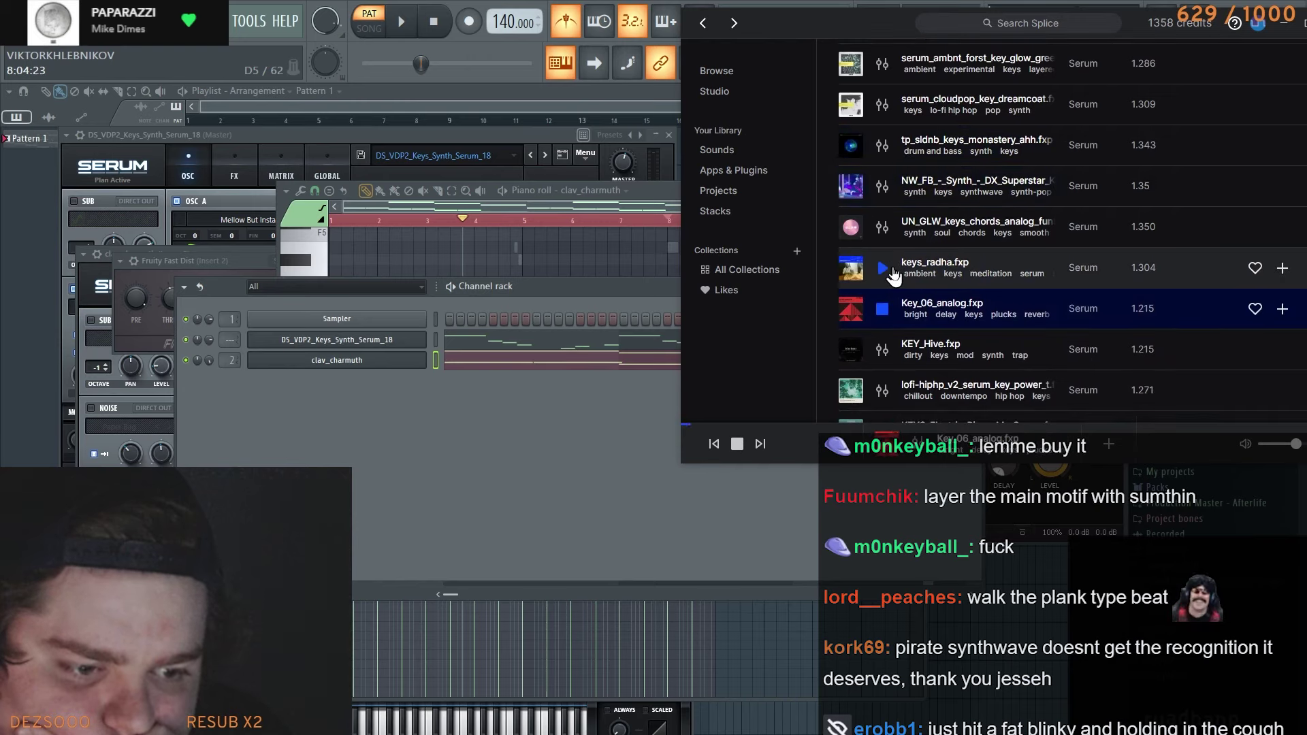
Reshuffle the keys results, preview DS_STW2_Synth_Keys_Lofi_Piano_Ballade_Serum and add it to the library
key("Down")
key("Down")
key("Down")
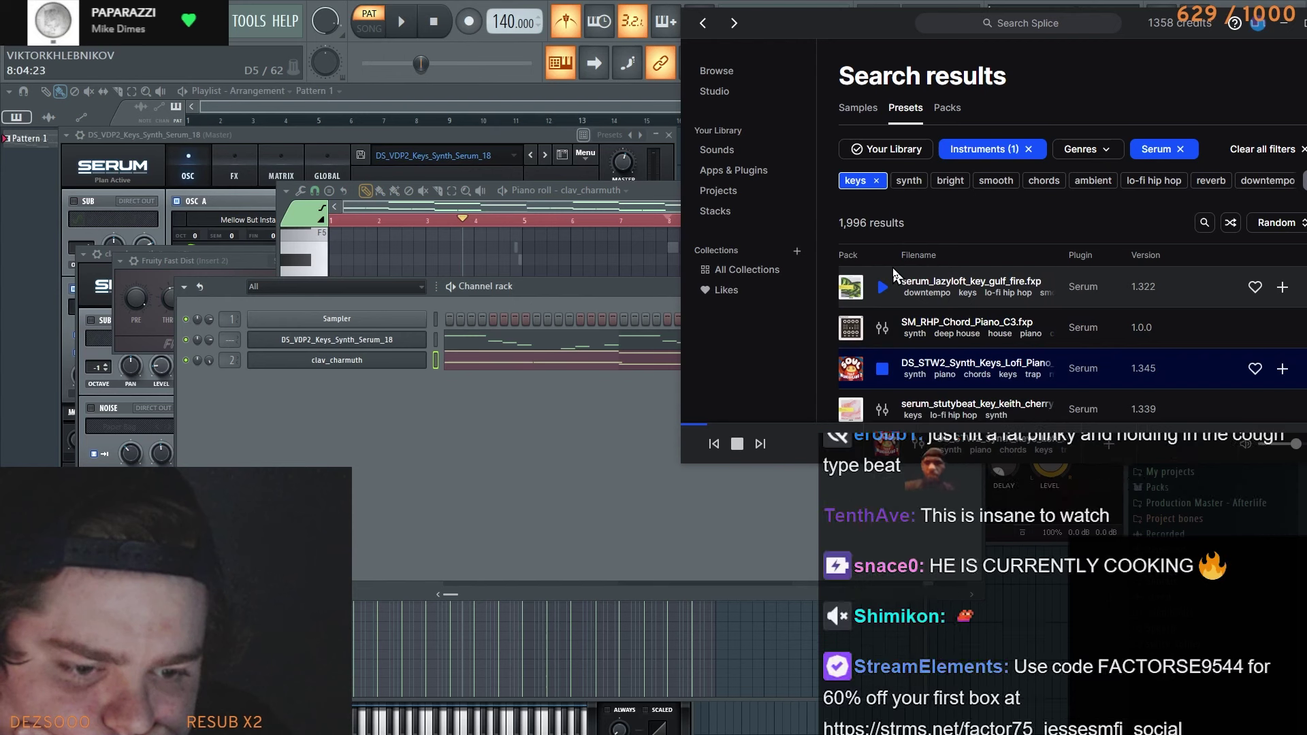
key("Down")
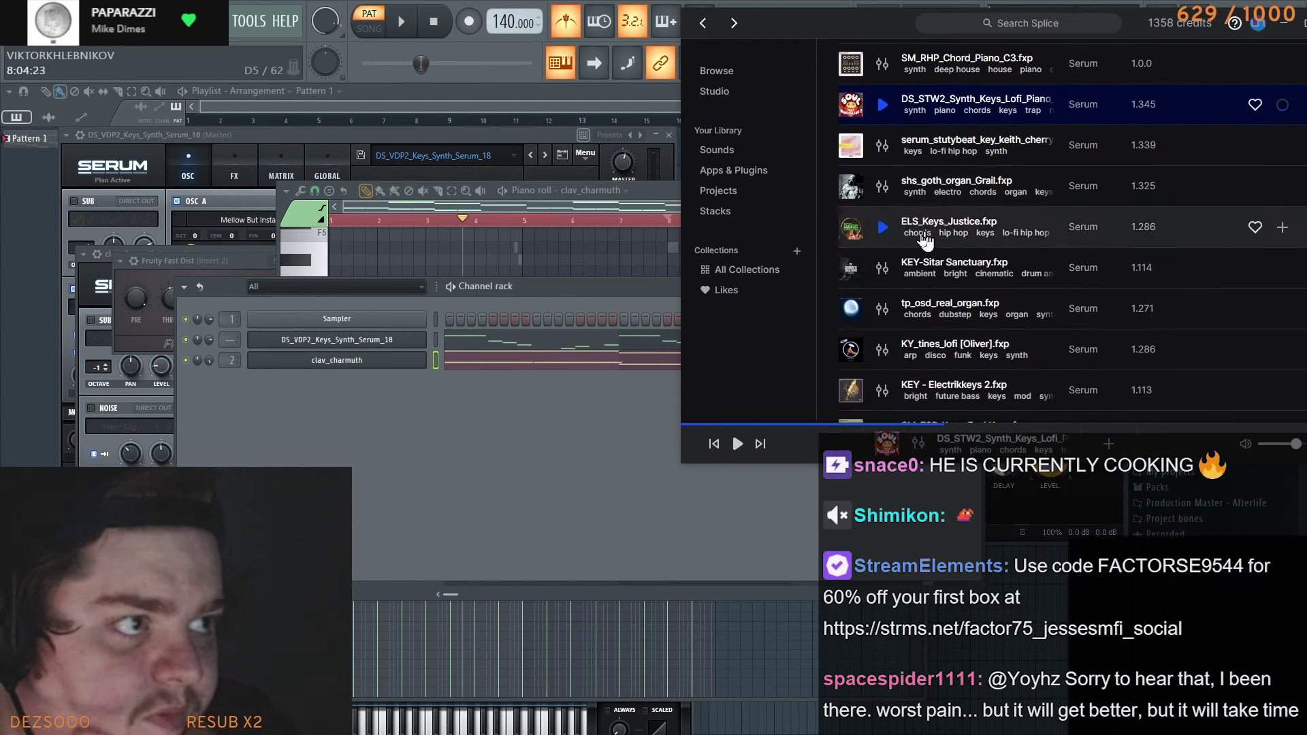
Add a new Serum channel in FL Studio and load the DS_STW2_Synth_Keys_Lofi_Piano_Ballade_Serum preset from Splice onto it
left_click(382, 585)
left_click(481, 376)
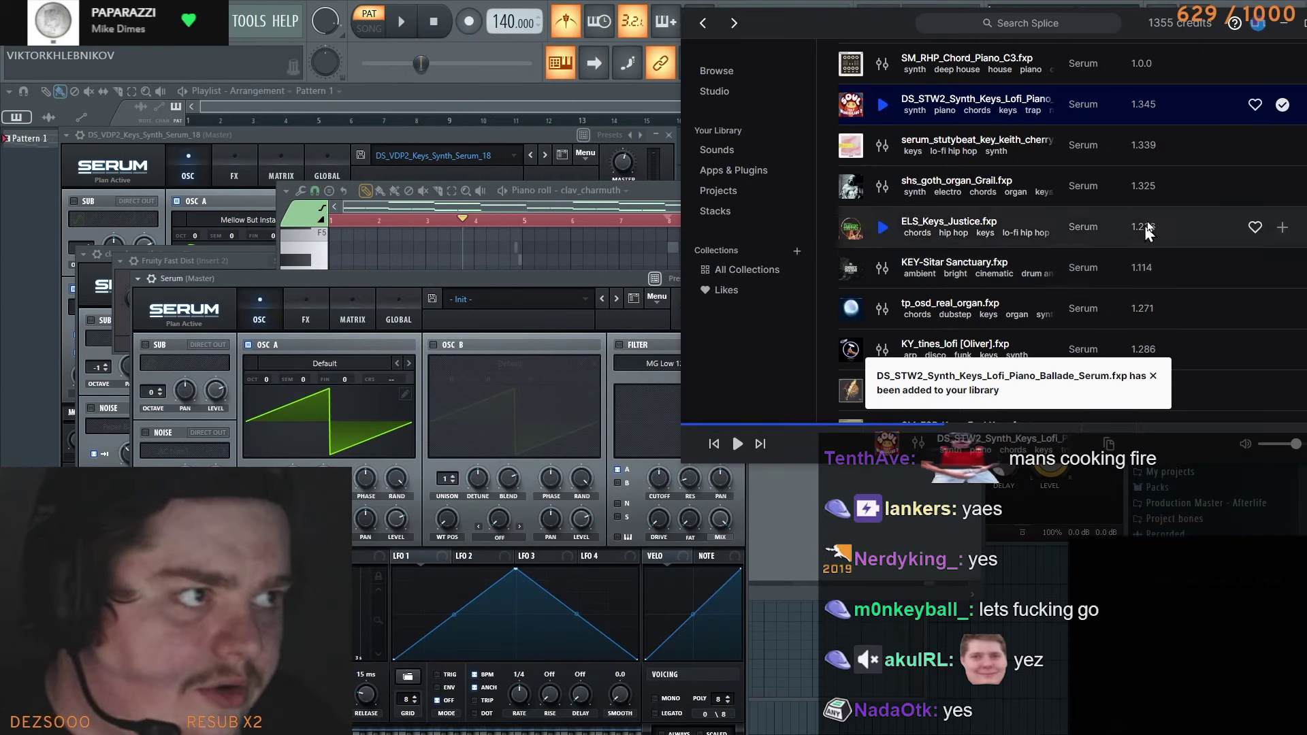
left_click(782, 517)
left_click_drag(644, 296, 548, 322)
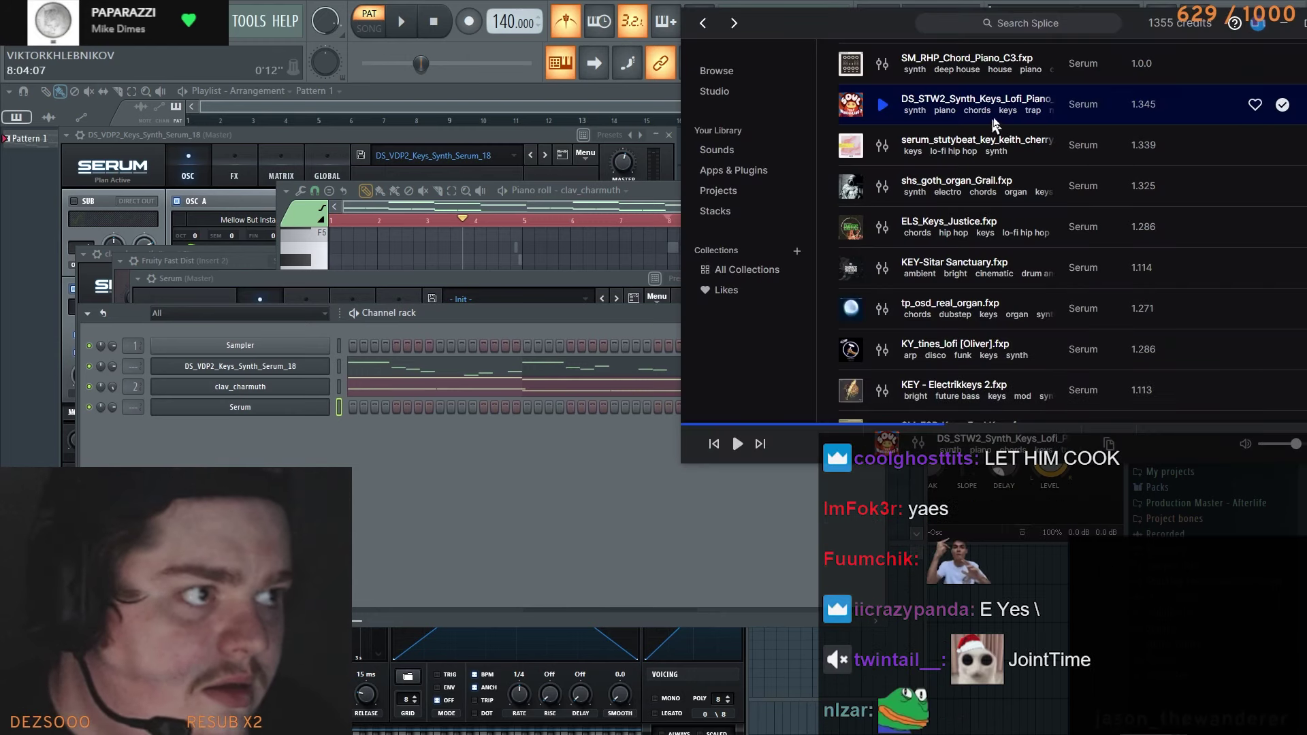
left_click_drag(1120, 102, 239, 407)
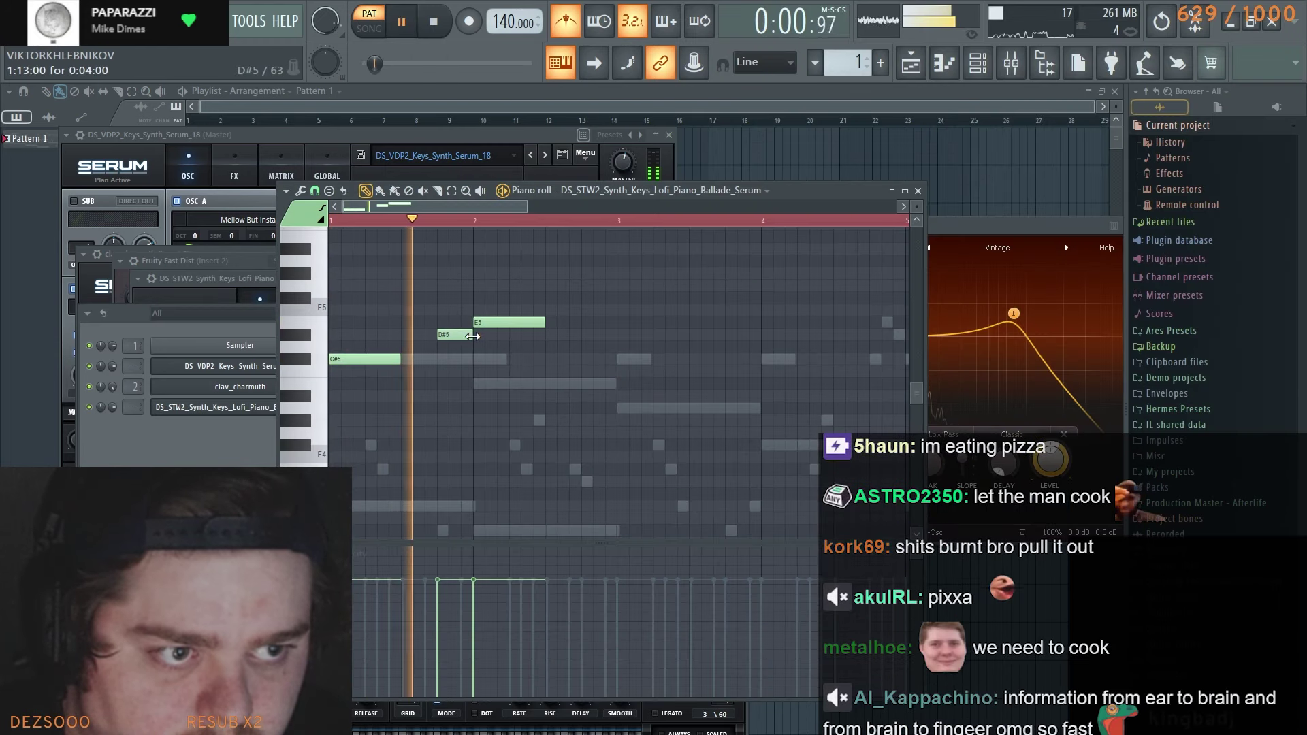
Write the lofi piano melody in bars 1 to 4 with C#5, D#5, E5, A5, D#6, F#6 and C#7, and repeat it in bars 5 to 8
scroll(511, 340, "up", 2)
left_click_drag(572, 324, 508, 348)
left_click(622, 284)
left_click_drag(740, 285, 440, 423)
left_click(548, 371)
left_click_drag(548, 402, 456, 434)
left_click_drag(605, 366, 545, 387)
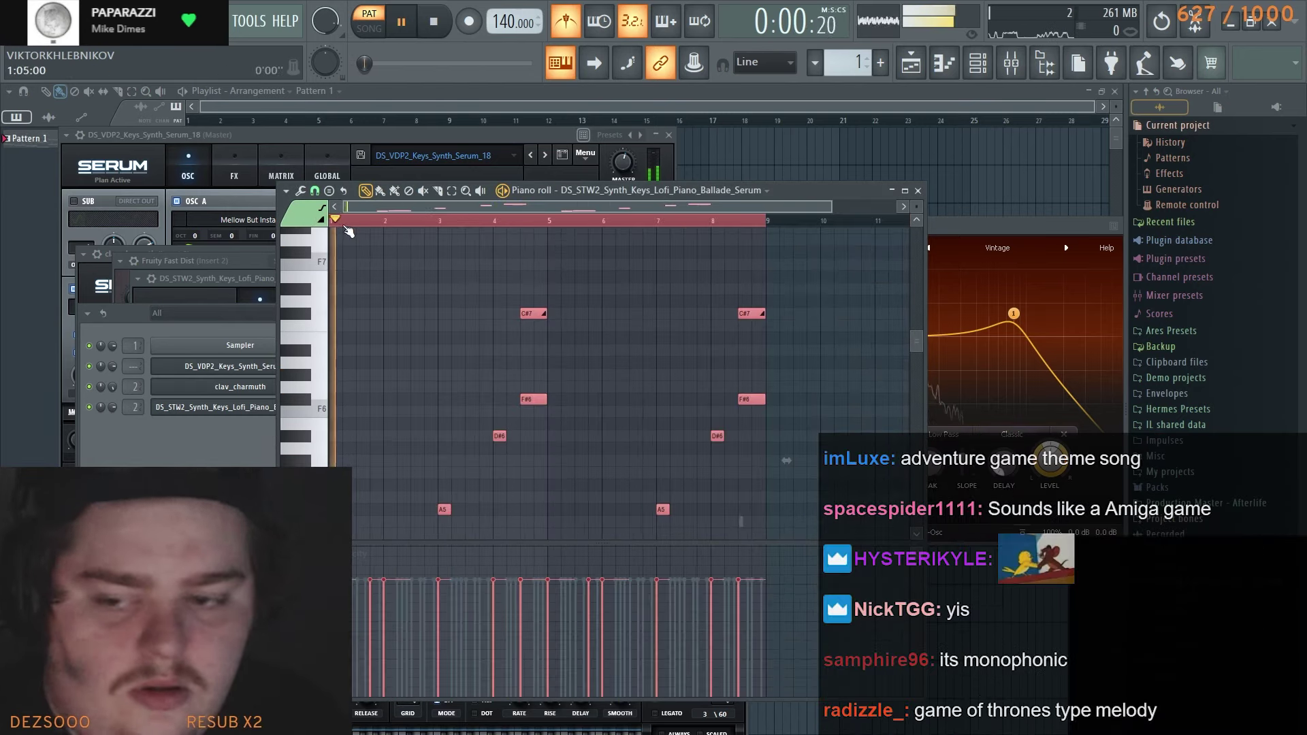
Rewrite the repeat in bars 5 to 8 with E6, D#6, E6, F#6, a long G#6 and a bar 8 run from B6 to D#6
left_click_drag(443, 338, 462, 291)
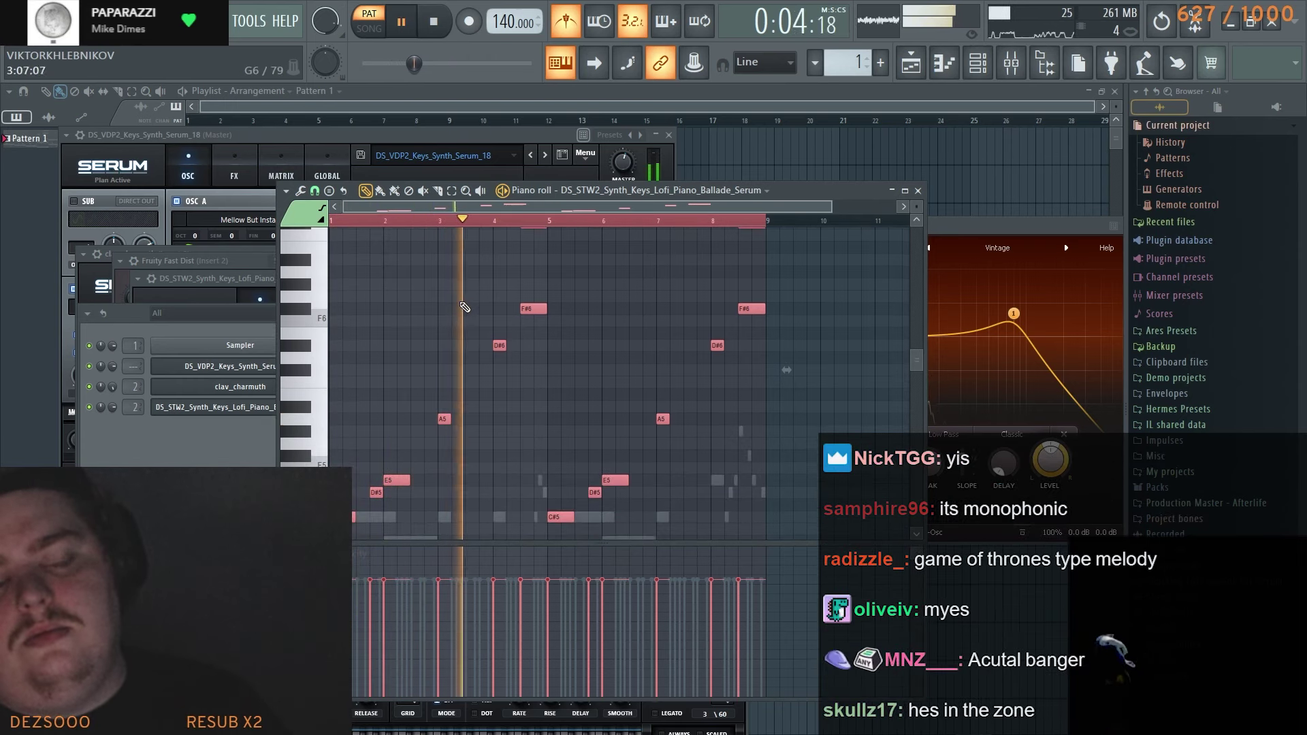
left_click_drag(463, 305, 449, 311)
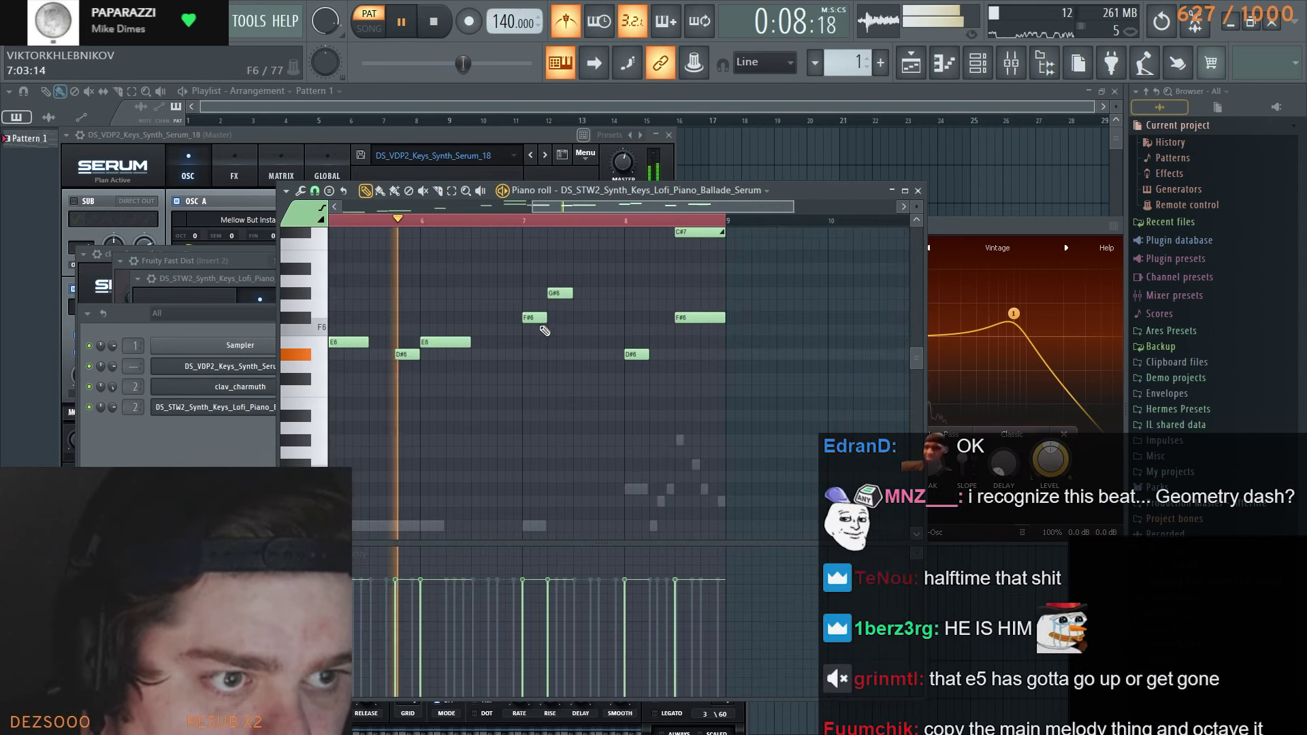
left_click_drag(548, 331, 513, 330)
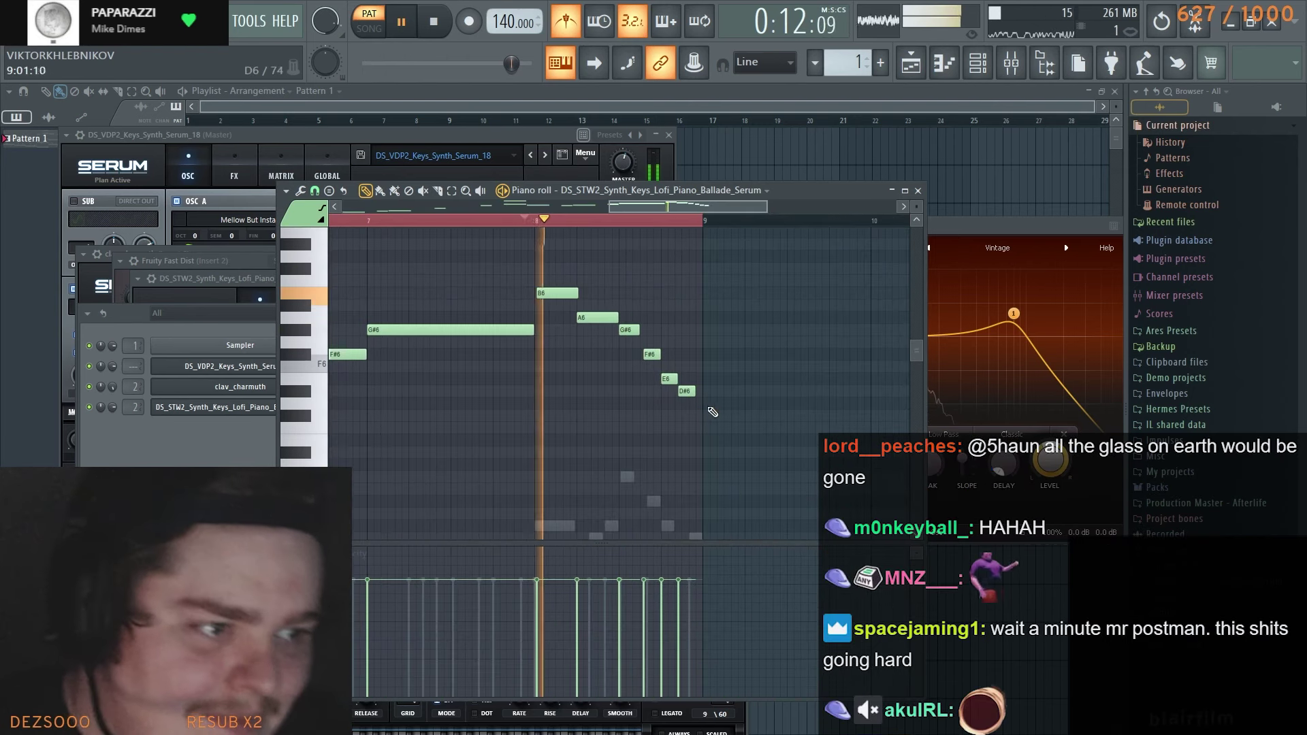
Nudge the later notes of bar 8's descending run to follow one another directly, with F#6 at 8:11:00 and D#6 at 8:15:00
scroll(689, 390, "up", 3)
left_click_drag(664, 377, 671, 377)
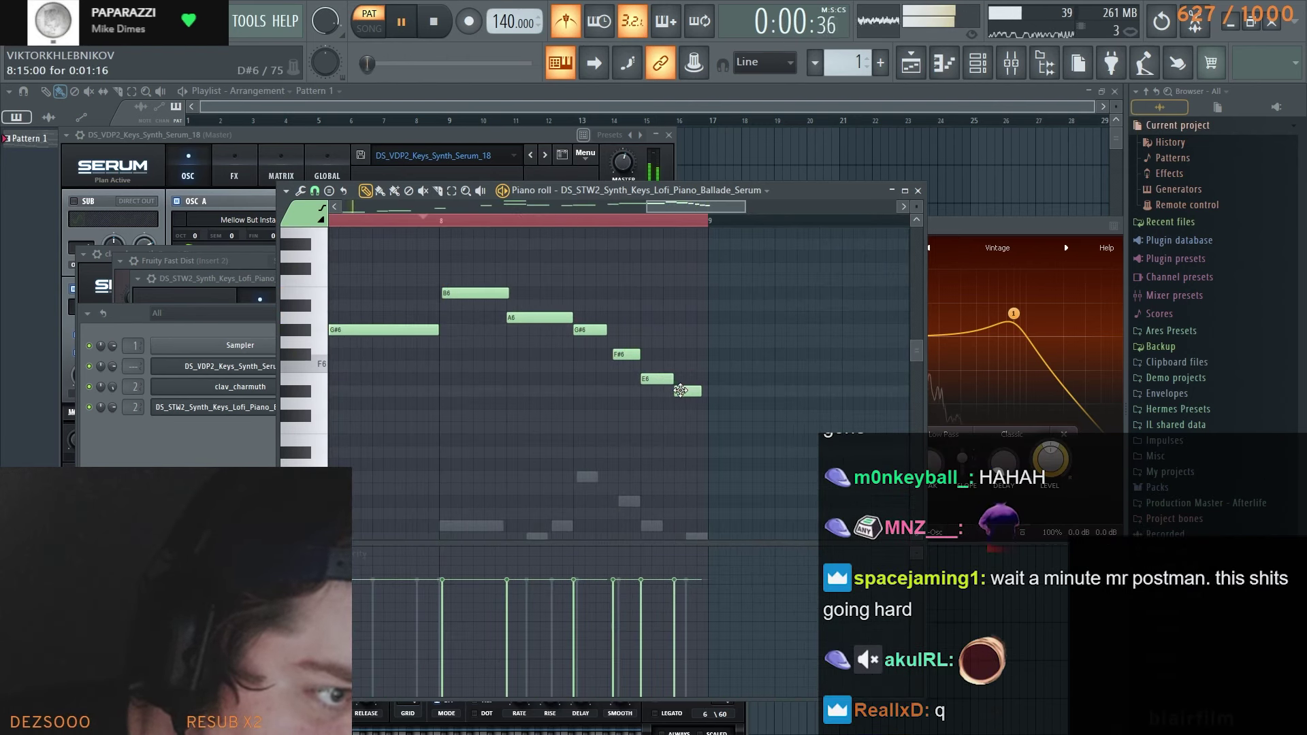
left_click_drag(624, 351, 626, 354)
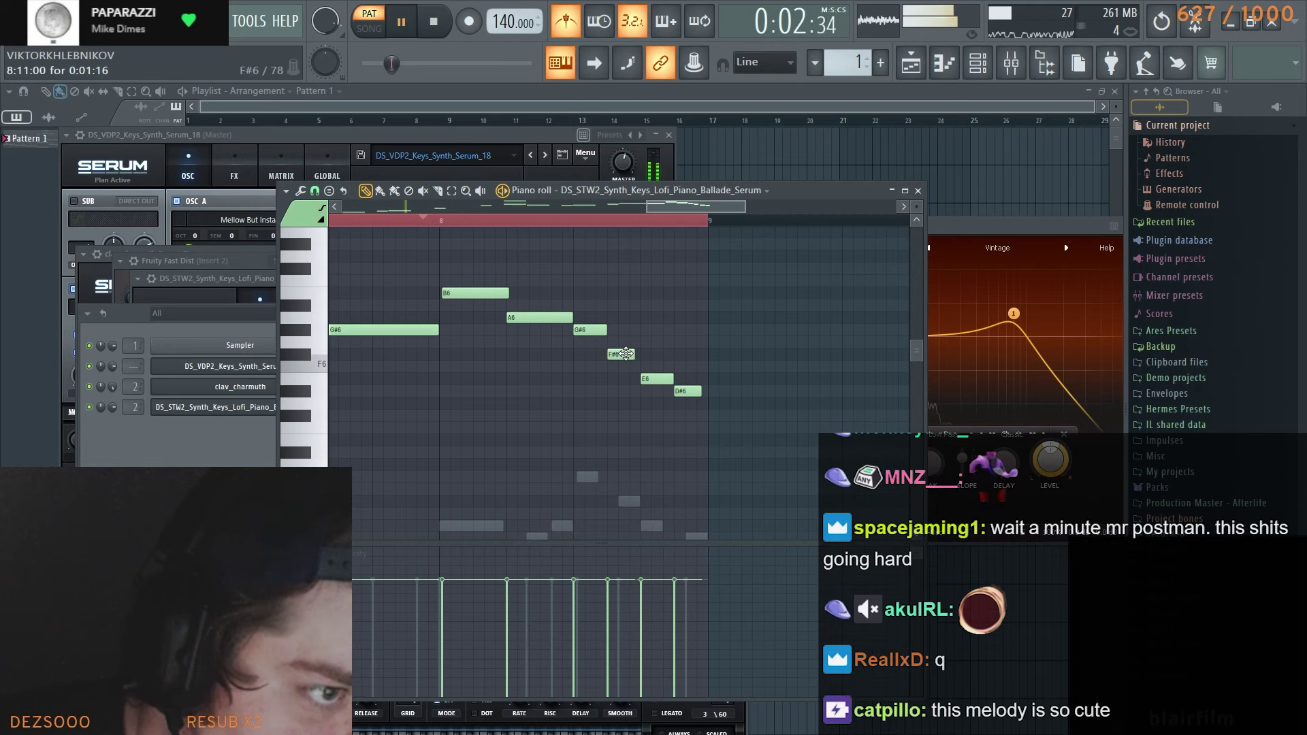
scroll(661, 375, "left", 2)
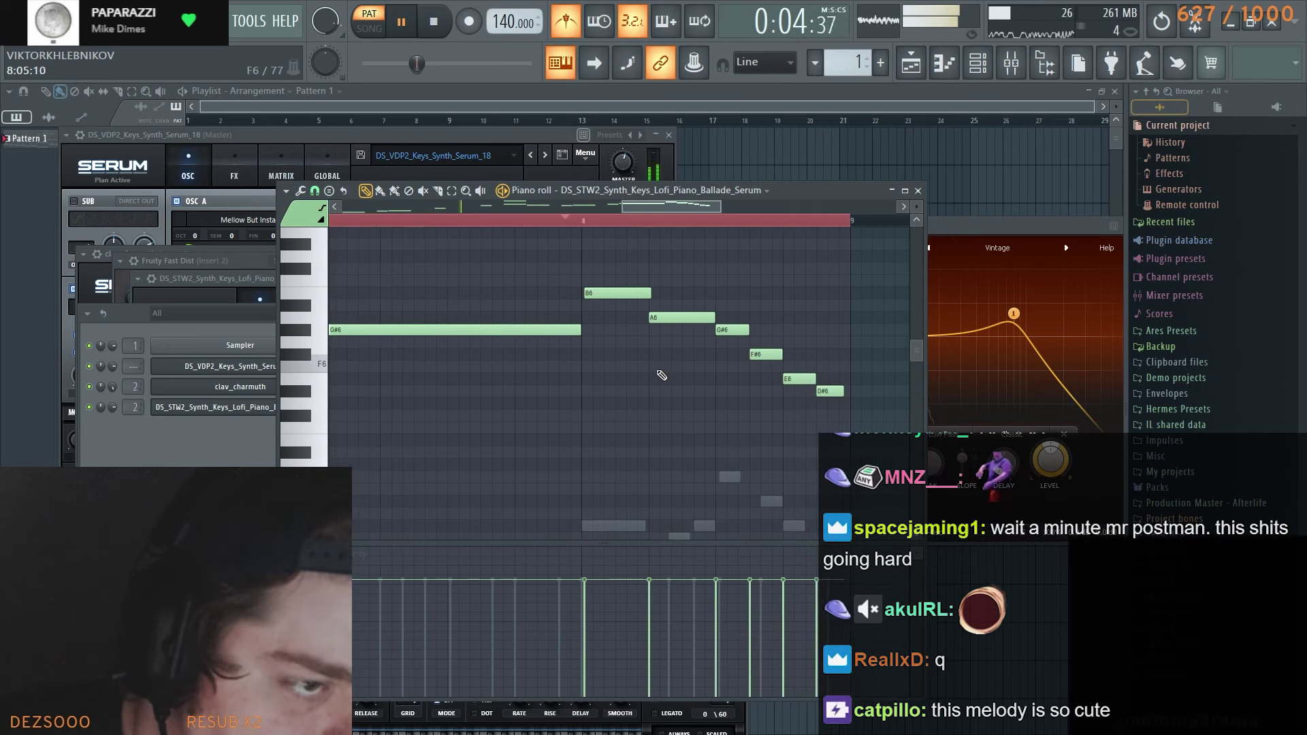
left_click_drag(609, 291, 606, 292)
scroll(661, 311, "down", 3)
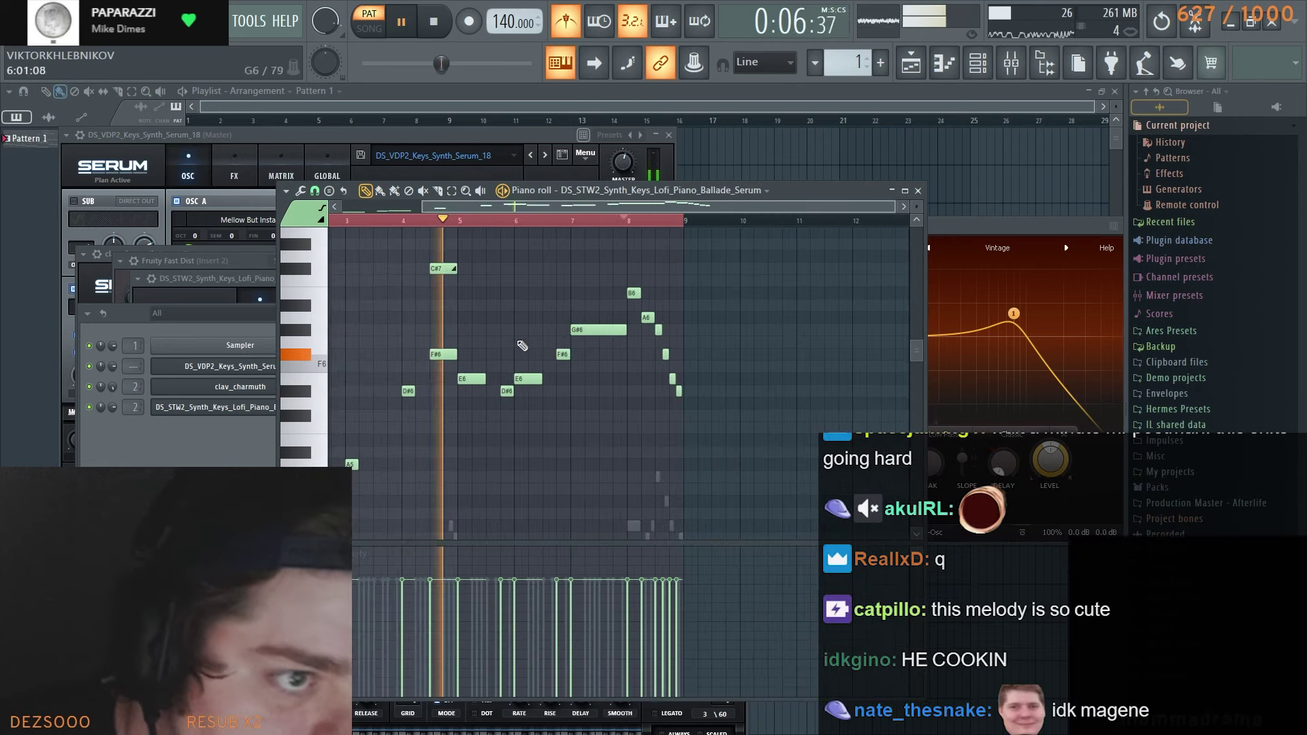
scroll(562, 364, "down", 1)
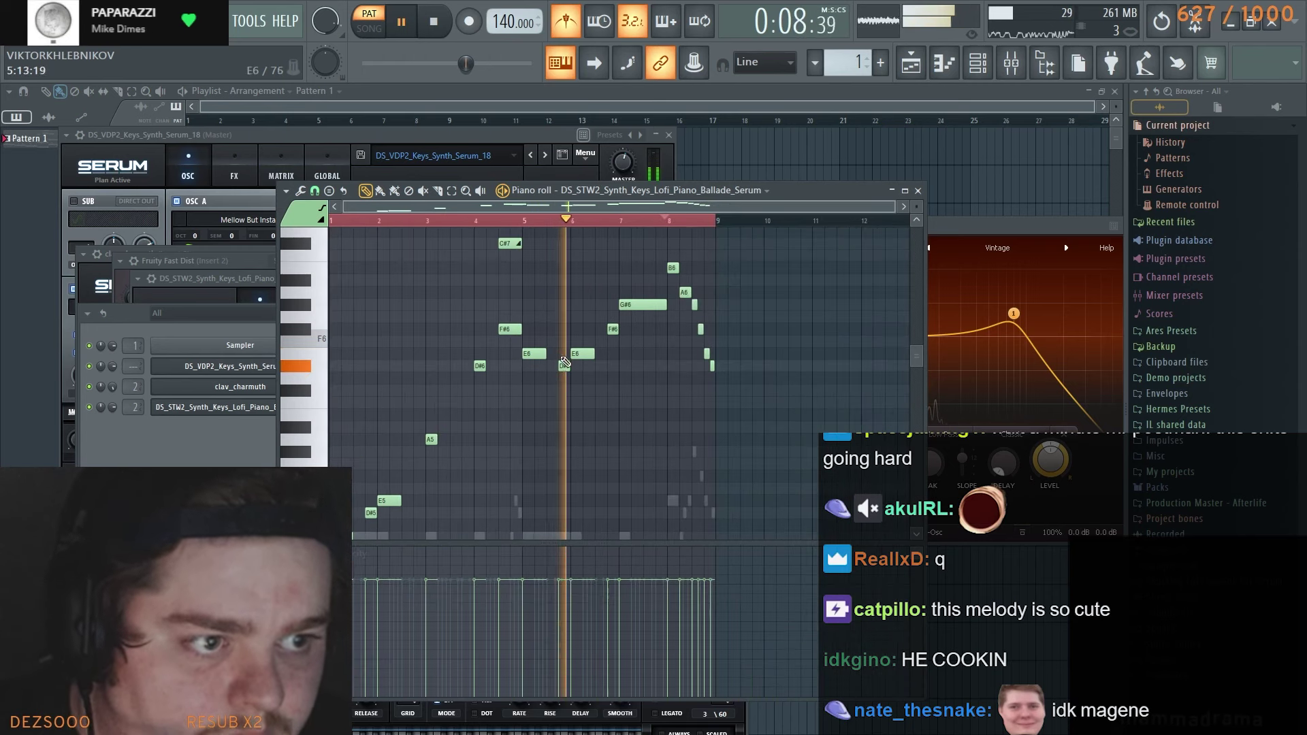
Route the lofi piano channel to mixer track 3 and show that insert in the mixer
key("F6")
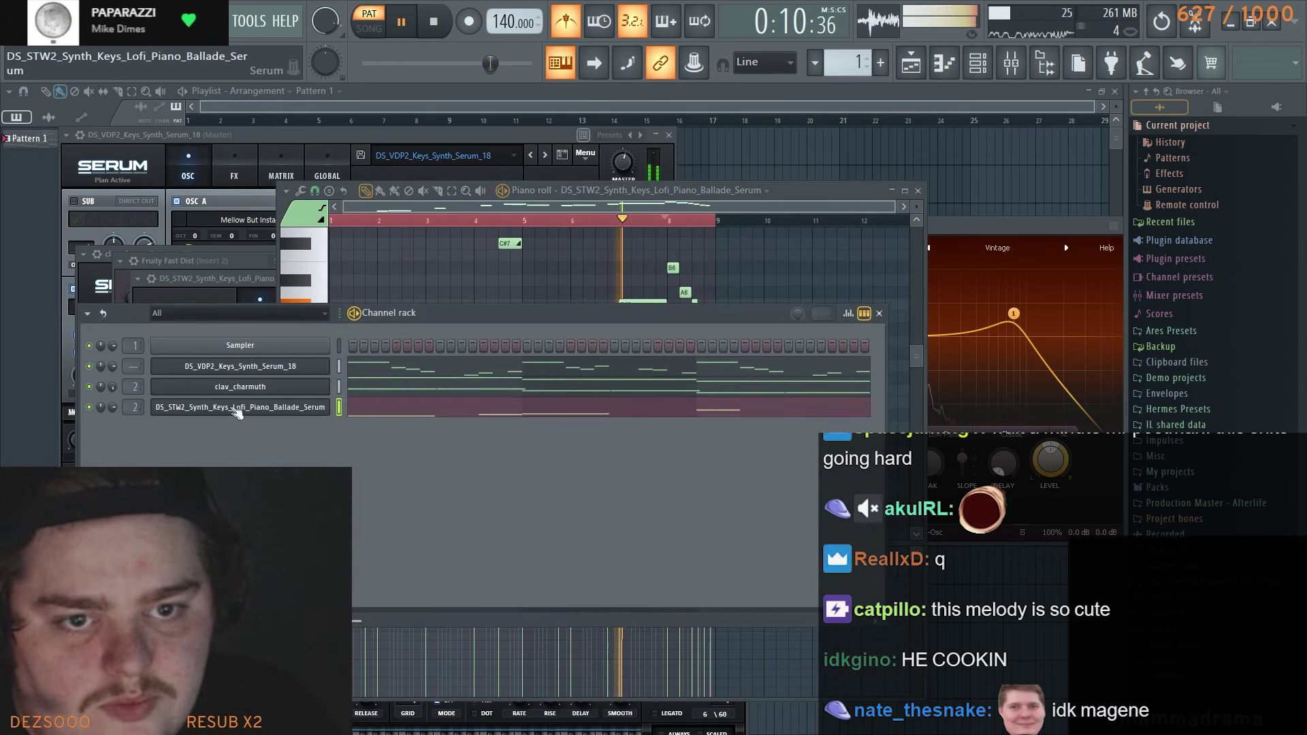
scroll(139, 412, "up", 1)
left_click(1027, 63)
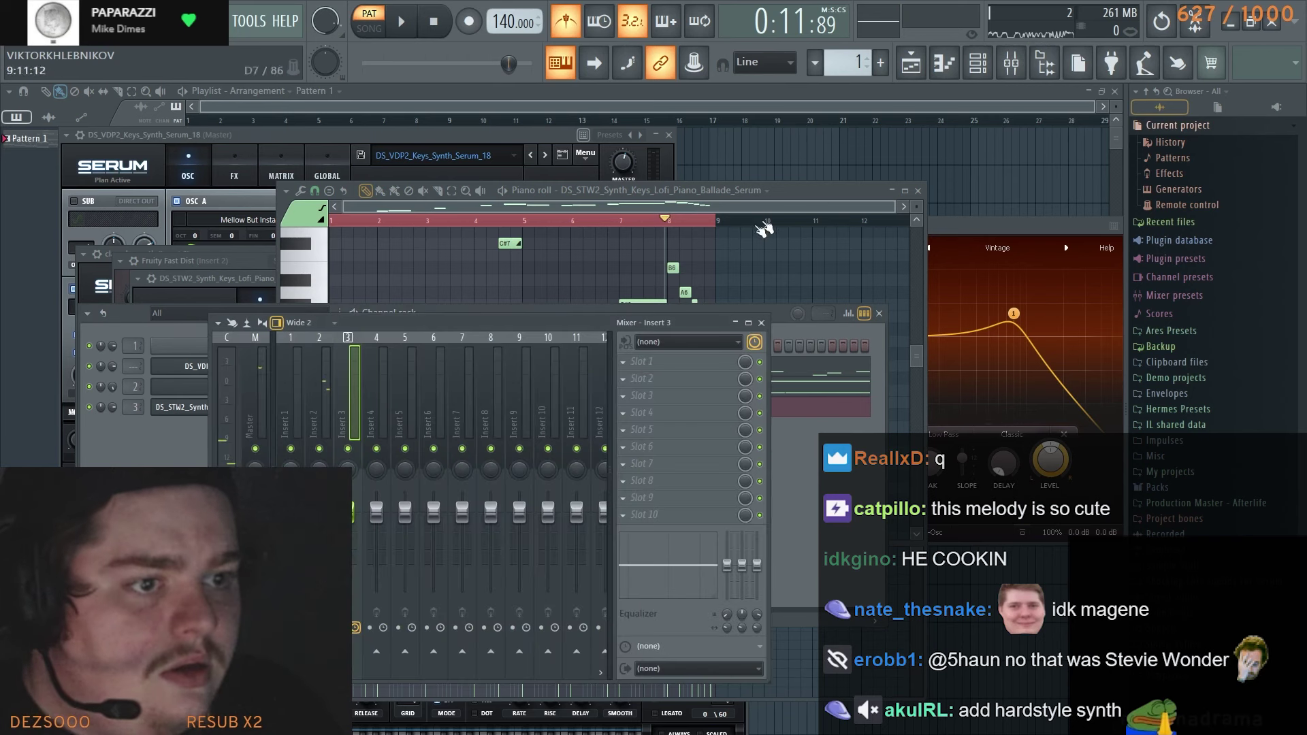
Load Hardcore into the first effect slot of mixer Insert 3
left_click(632, 363)
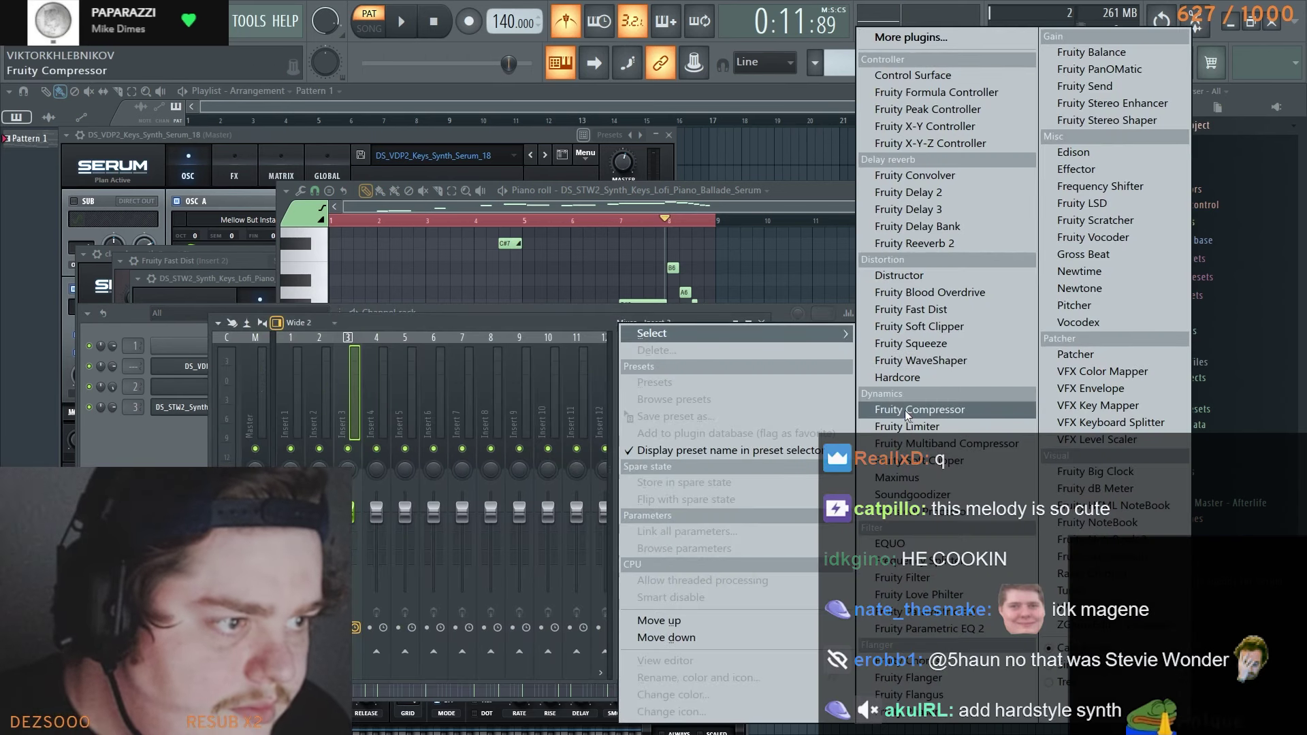
left_click(897, 377)
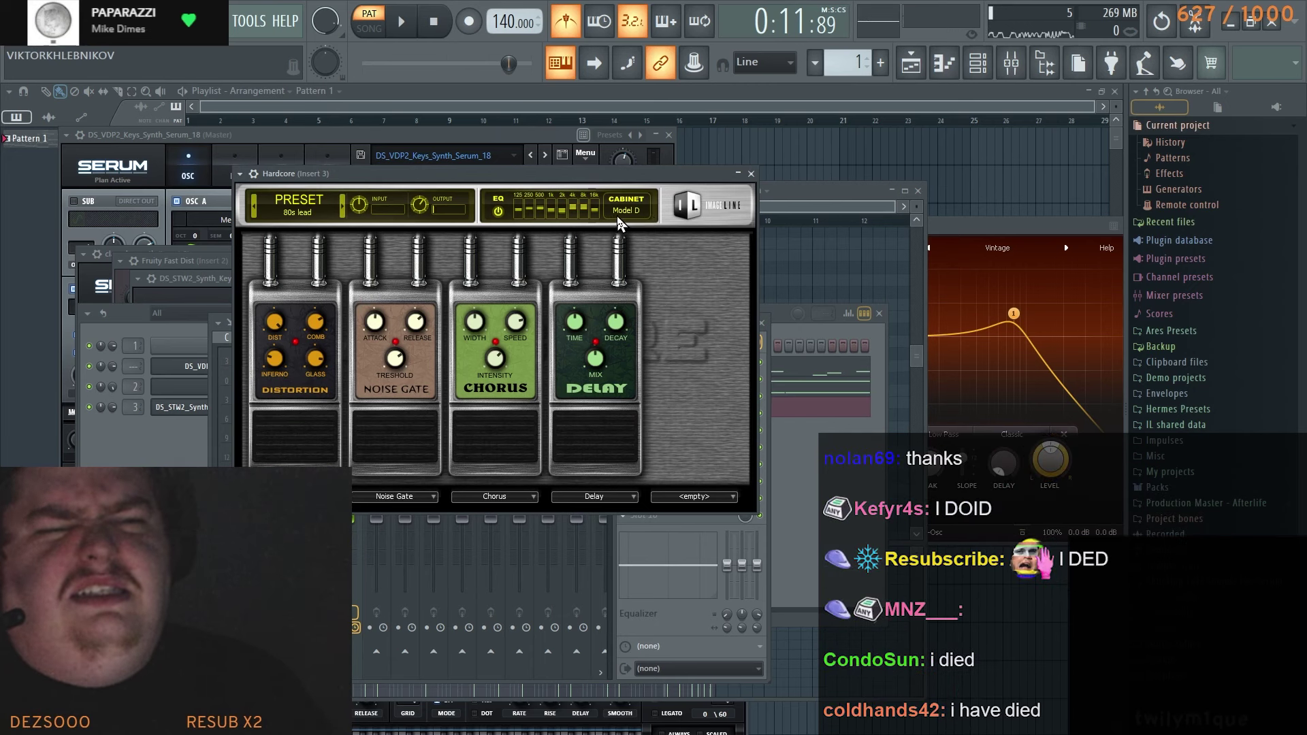
key("F6")
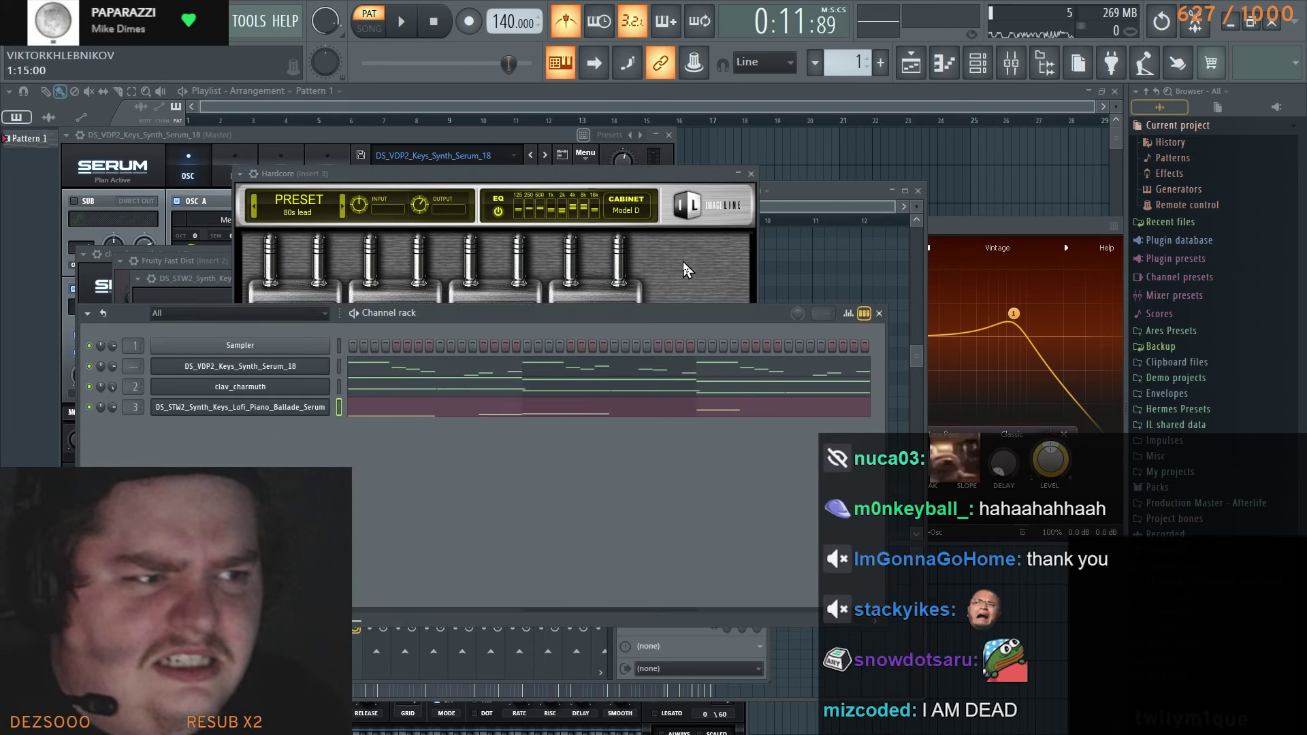
Replace Hardcore with Fruity Fast Dist in the first effect slot of mixer Insert 3
left_click(1011, 63)
left_click(627, 362)
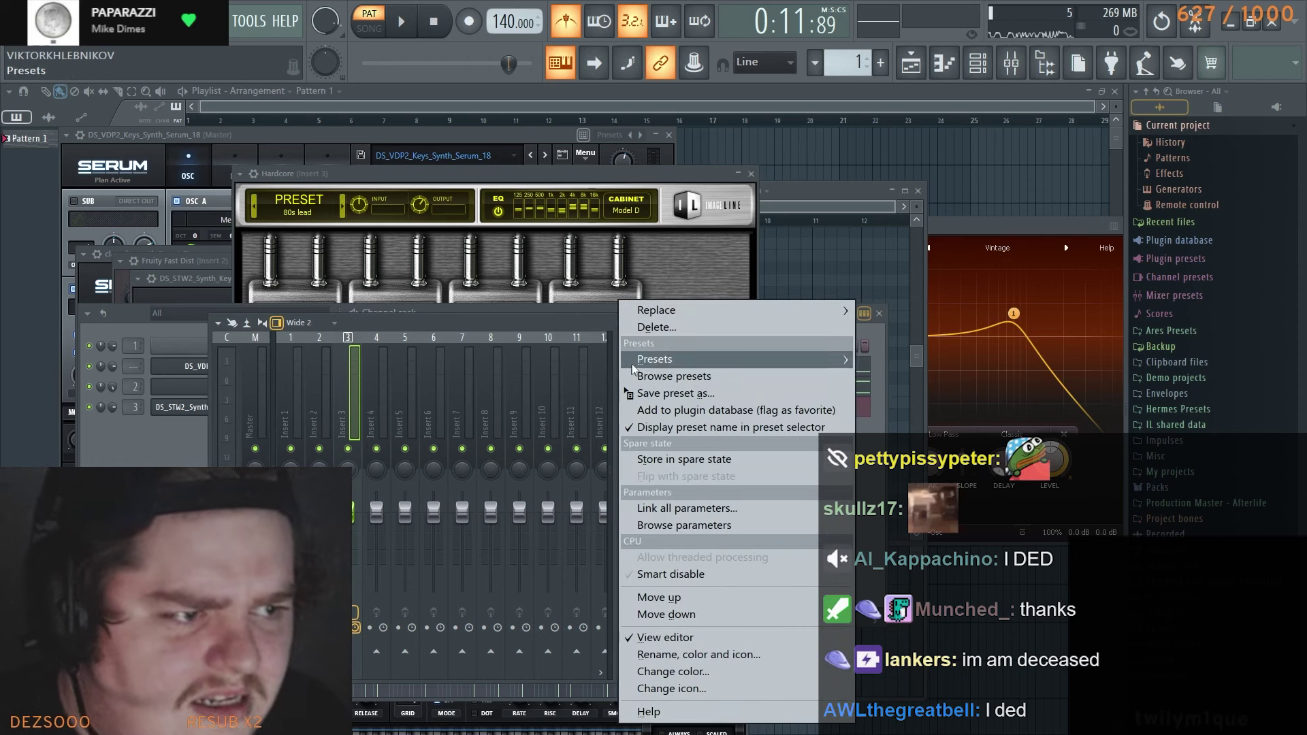
mouse_move(677, 311)
left_click(911, 309)
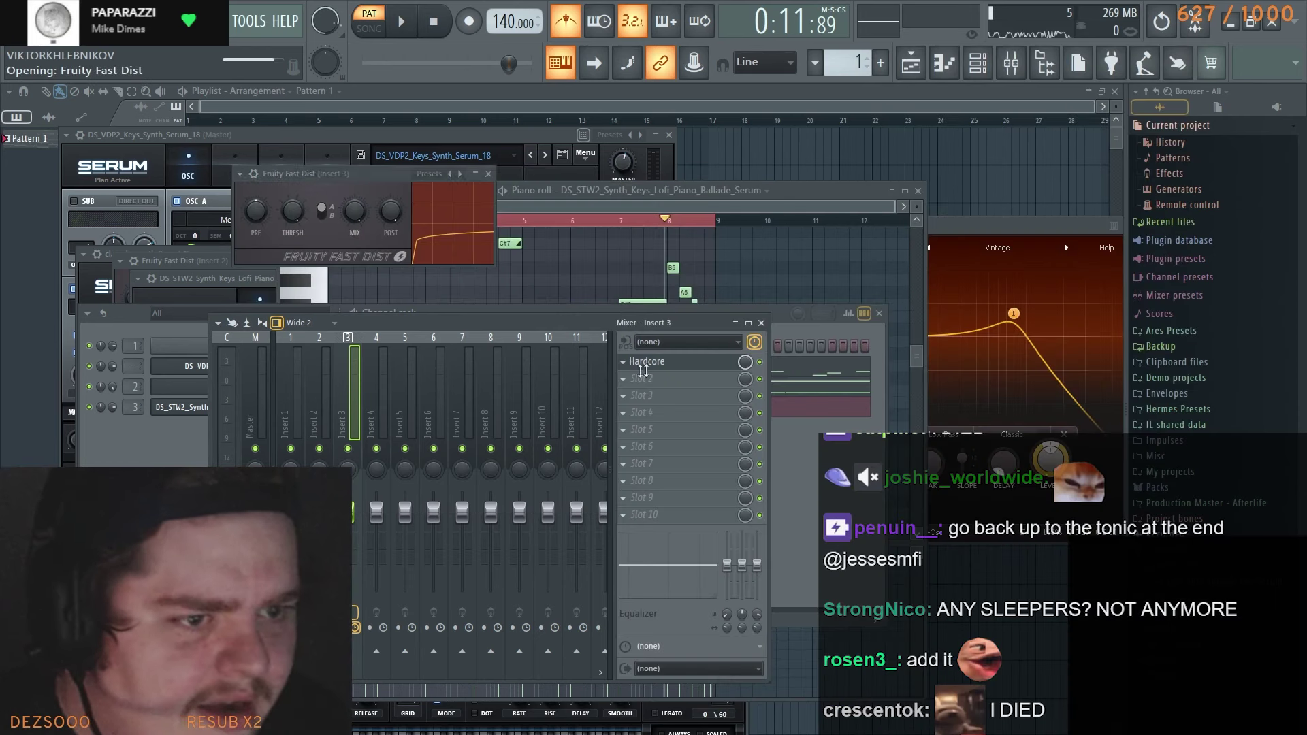
Open the plugin choices for an empty effect slot in the mixer
left_click(623, 362)
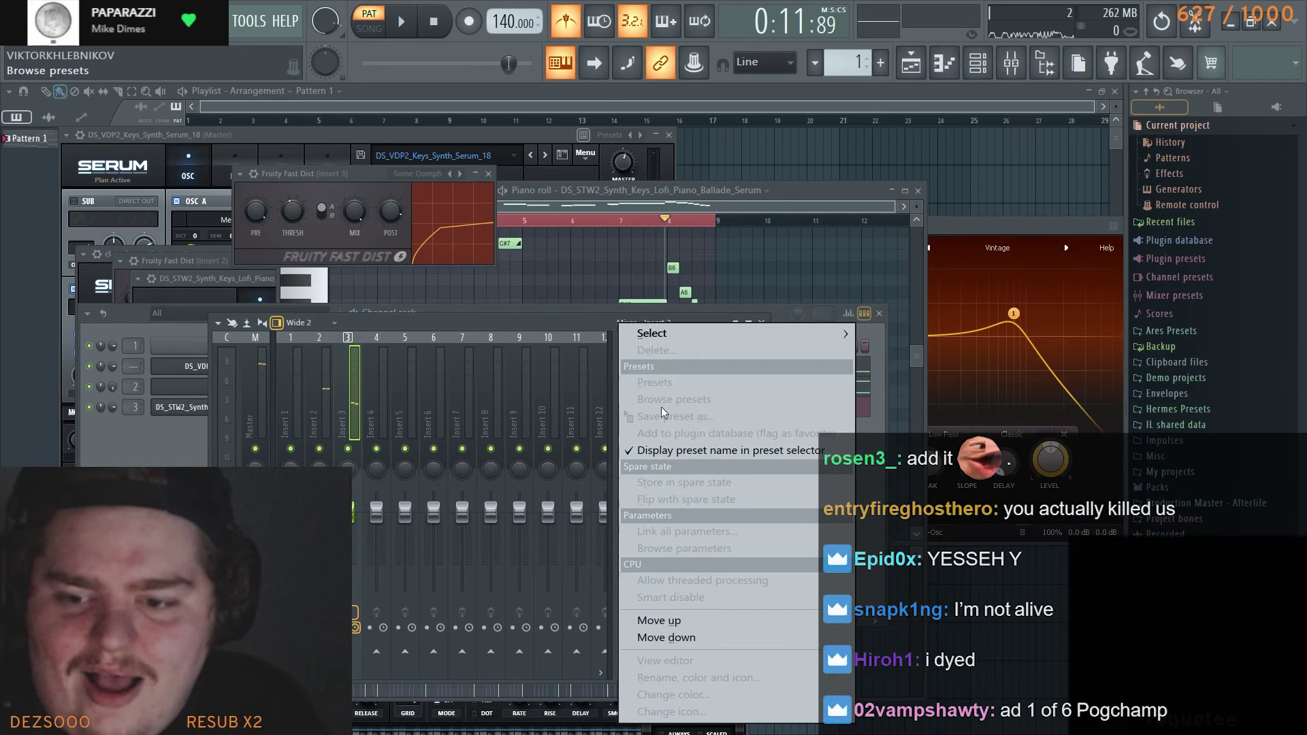
mouse_move(689, 334)
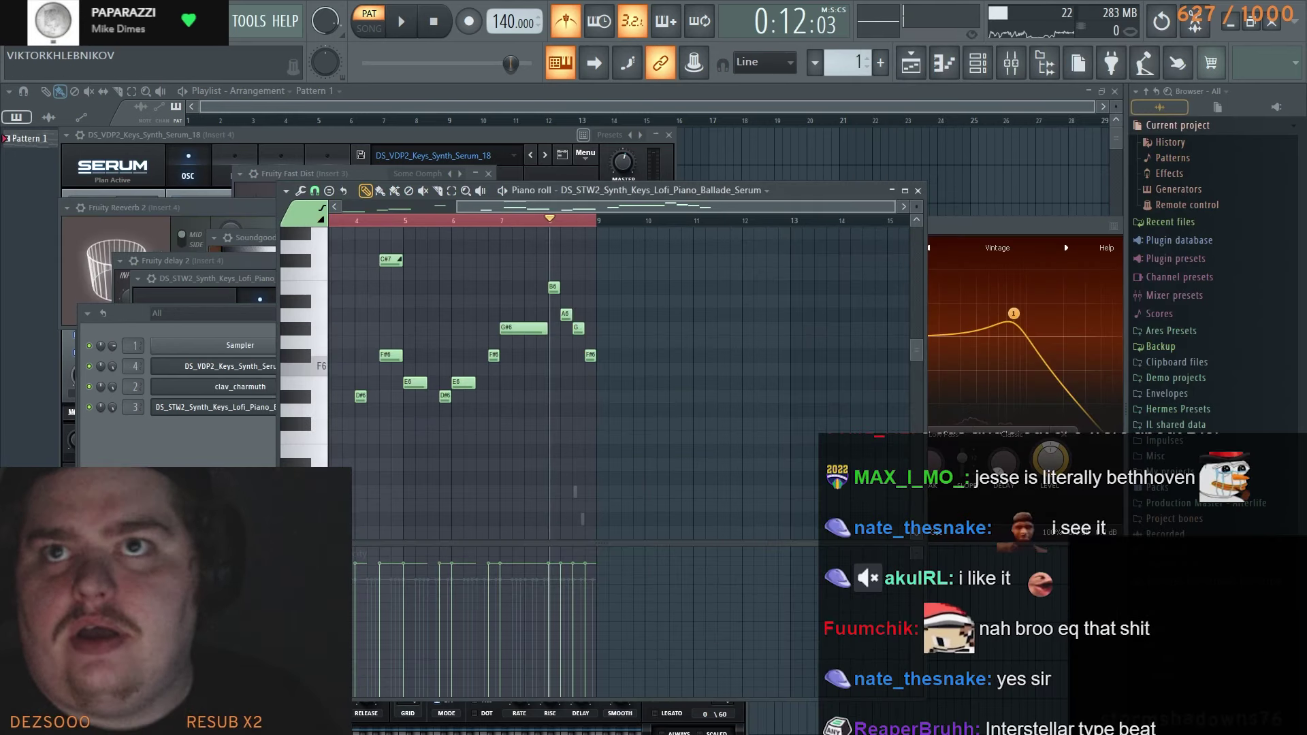
Switch to Splice and audition the Serum keys presets from serum_stutybeat_key_keith_cherry down to KY_Really_Cute__DZ_.fxp
key("alt+Tab")
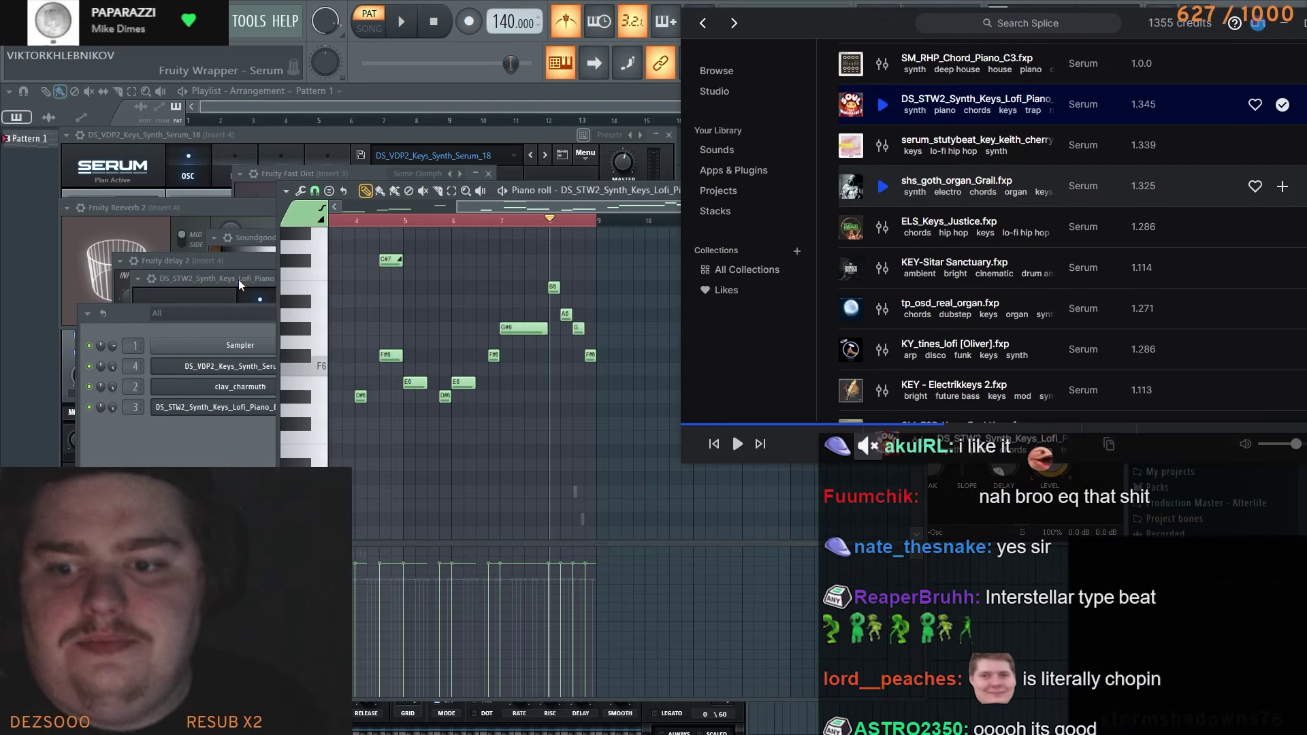
left_click_drag(885, 36, 447, 146)
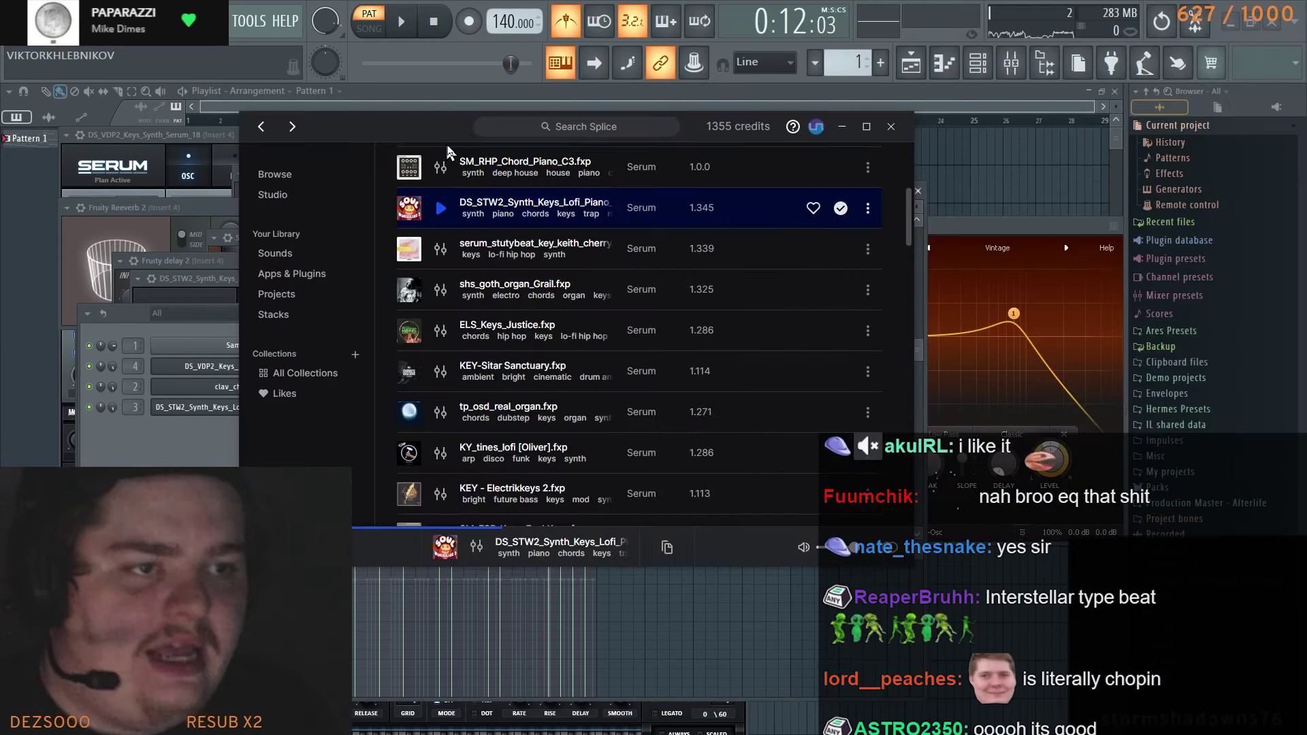
left_click(441, 249)
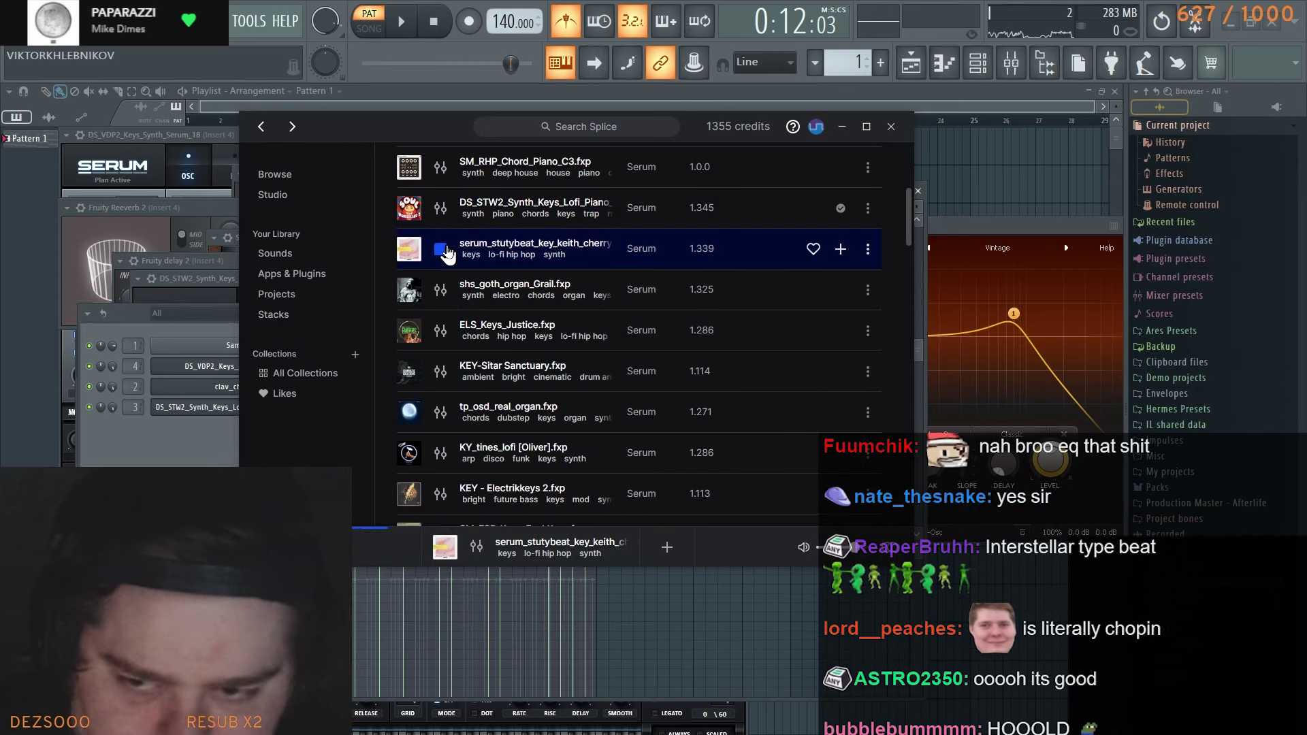
key("Down")
key("Down")
key("Down")
key("Down")
key("Down")
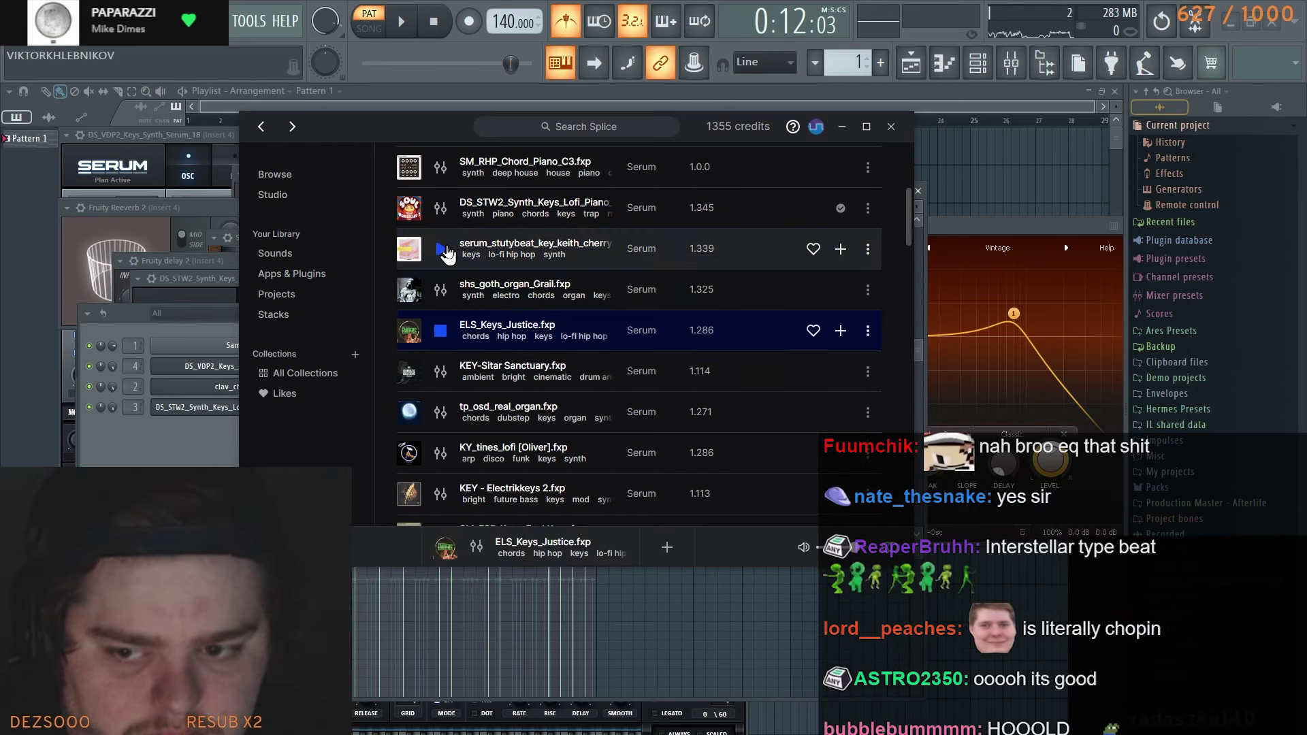
key("Down")
key("Down")
key("Down")
key("Down")
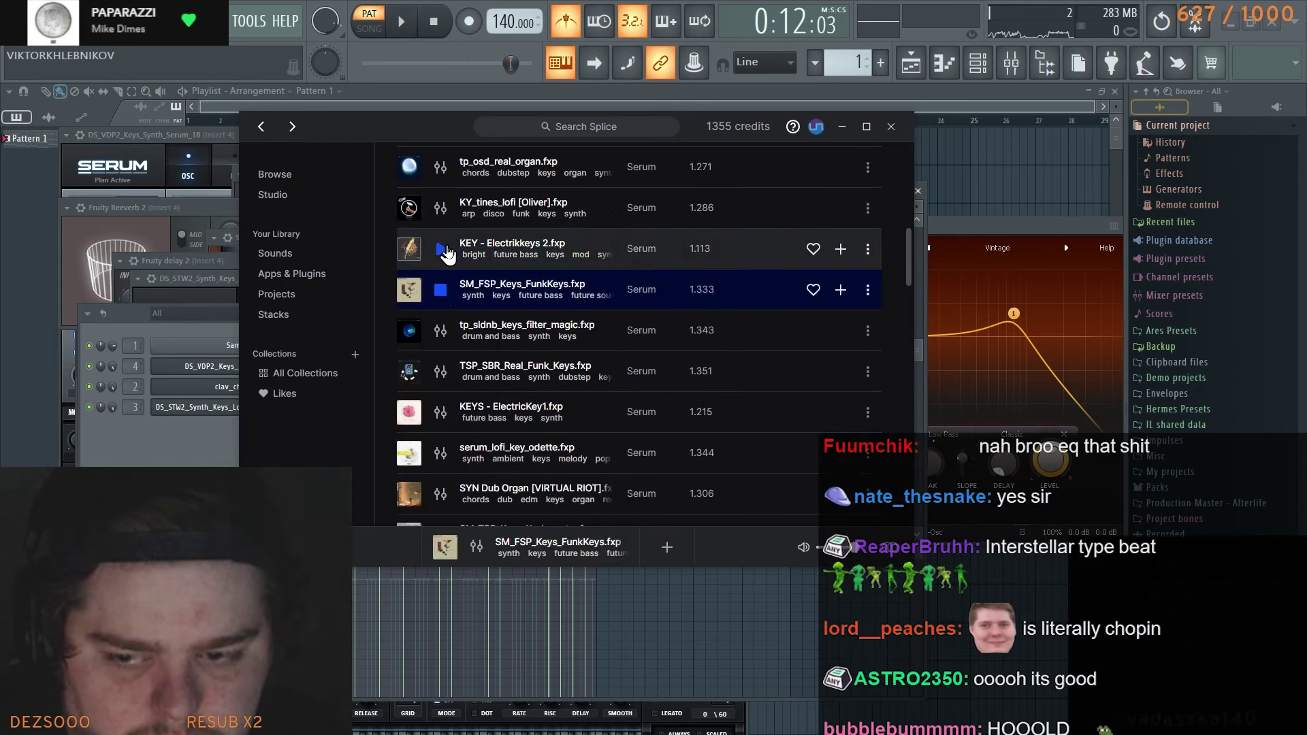
key("Down")
key("Down")
key("Down")
key("Down")
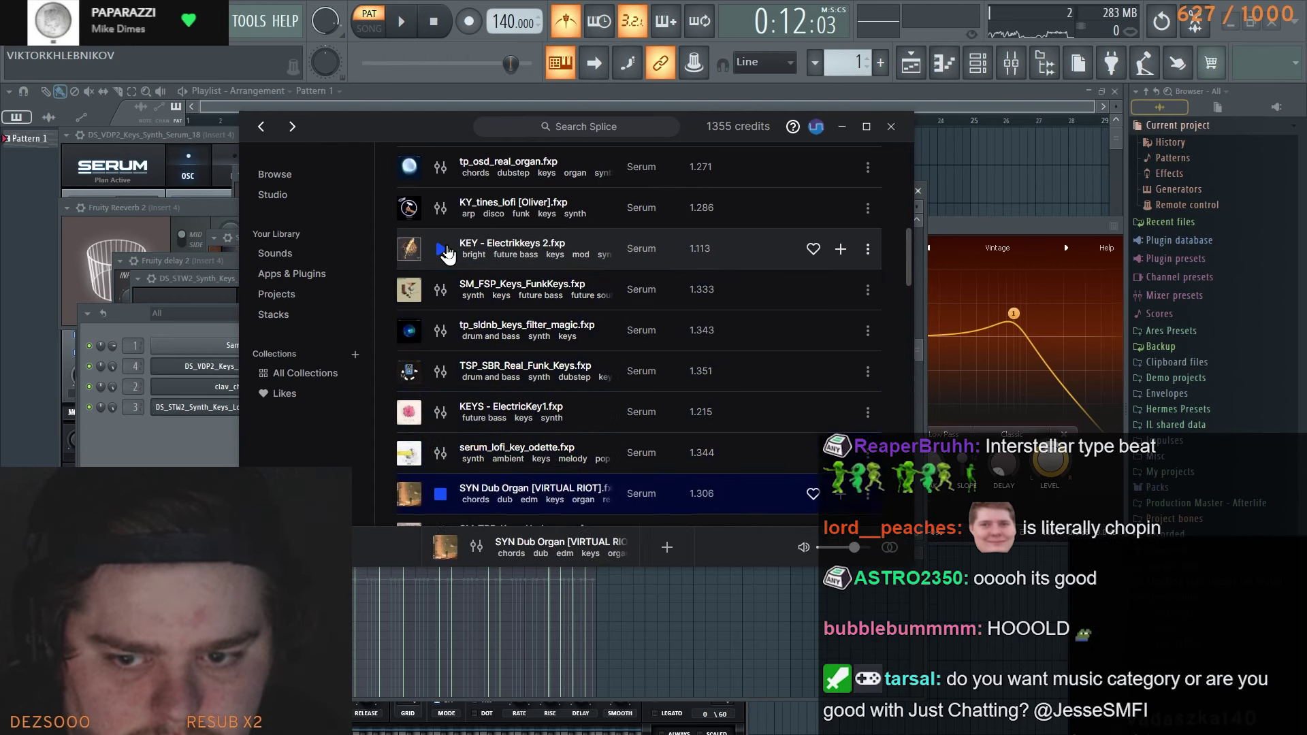
key("Down")
key("Down")
key("Down")
key("Down")
key("Down")
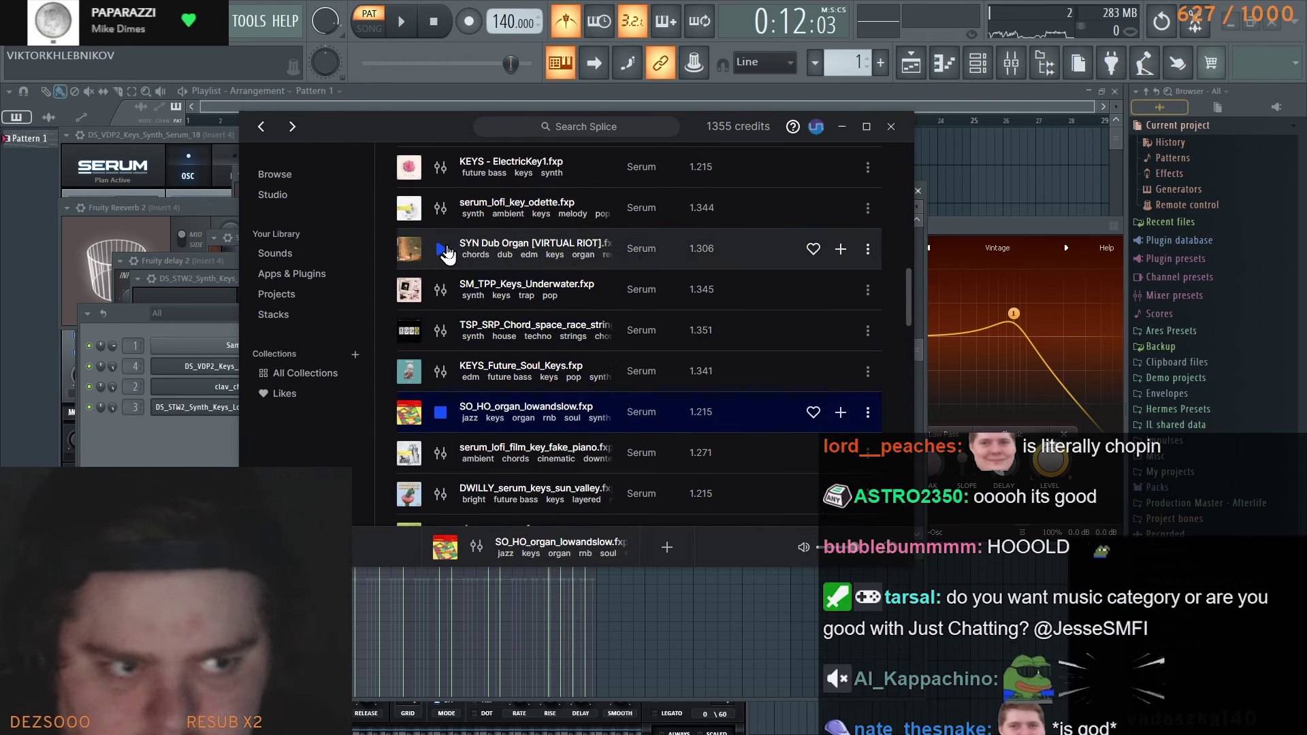
key("Down")
key("Down")
key("Down")
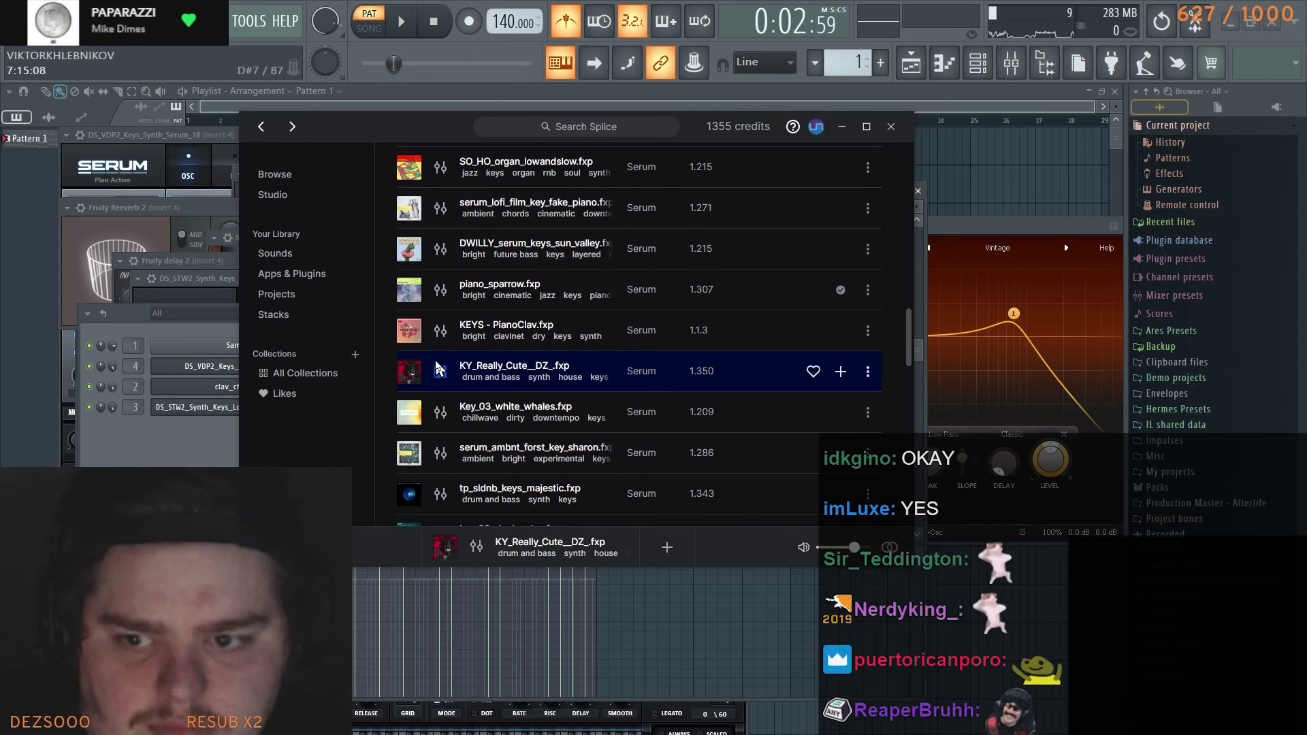
Audition more keys presets past KEY - Simple Keys.fxp, and return to KY_Really_Cute__DZ_.fxp for another listen
key("Down")
key("Down")
key("Down")
key("Down")
key("Down")
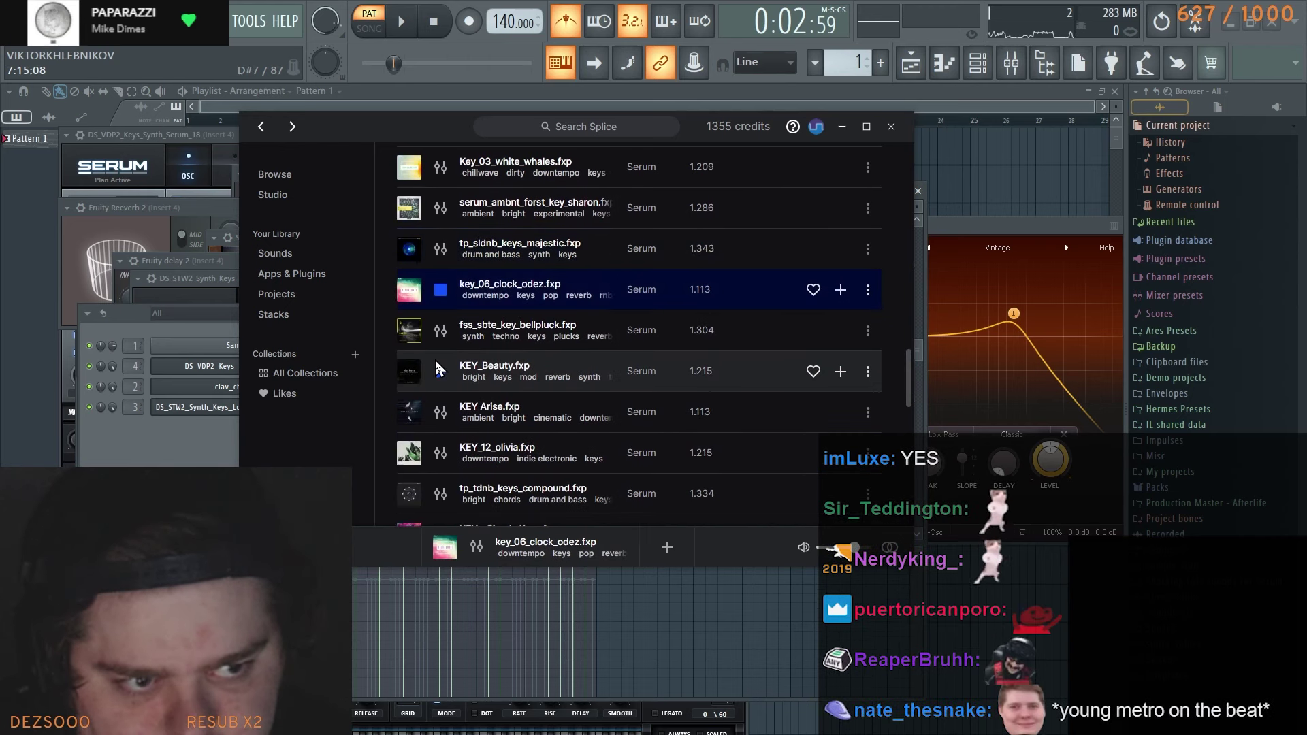
key("Down")
key("Down")
key("Down")
key("Down")
key("Down")
key("Down")
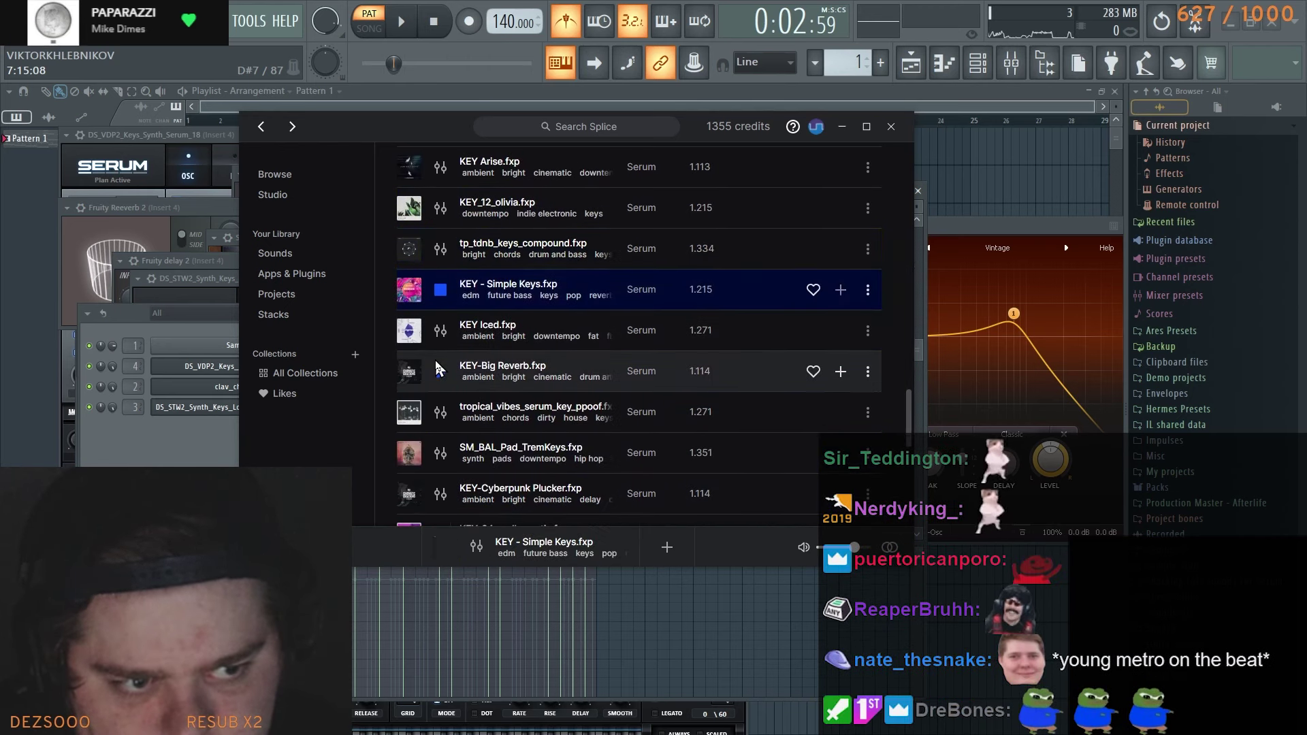
key("Down")
key("Down")
key("Down")
left_click(435, 362)
key("Up")
key("Up")
key("Up")
key("Up")
key("Up")
key("Up")
key("Up")
key("Up")
key("Up")
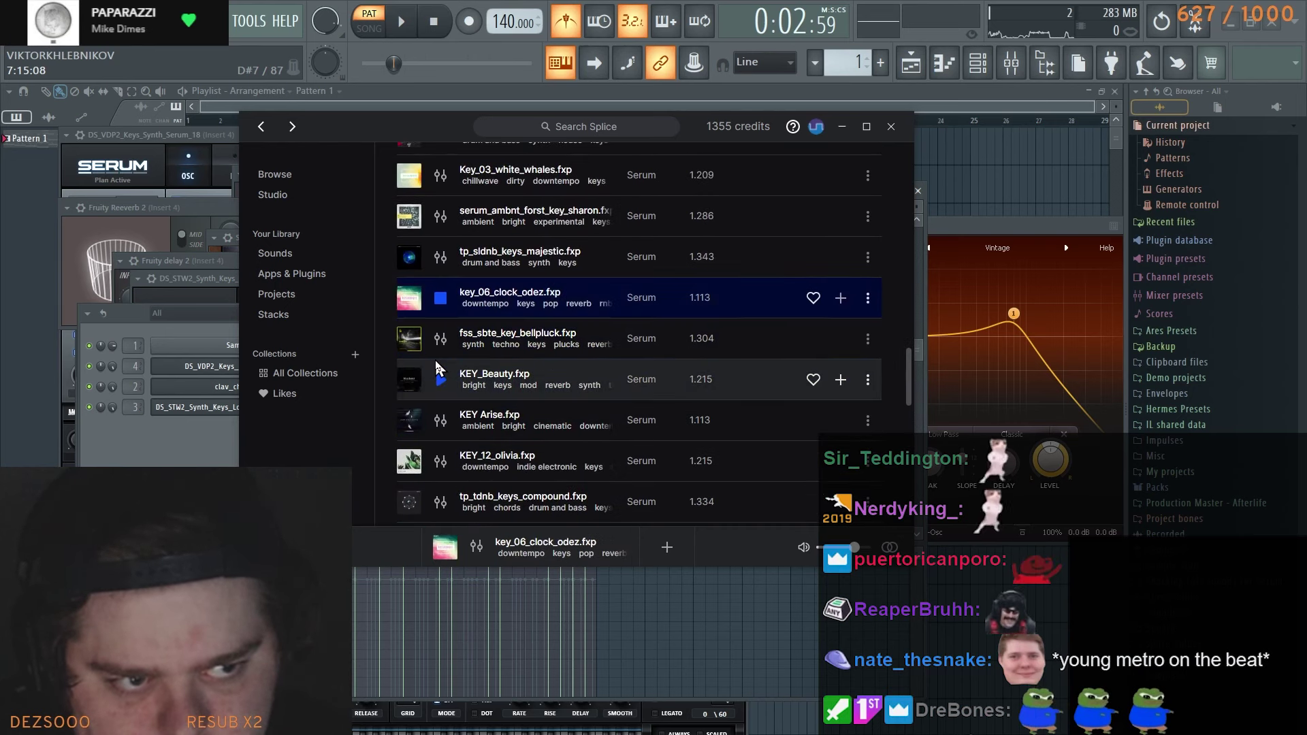
key("Up")
key("Up")
key("Up")
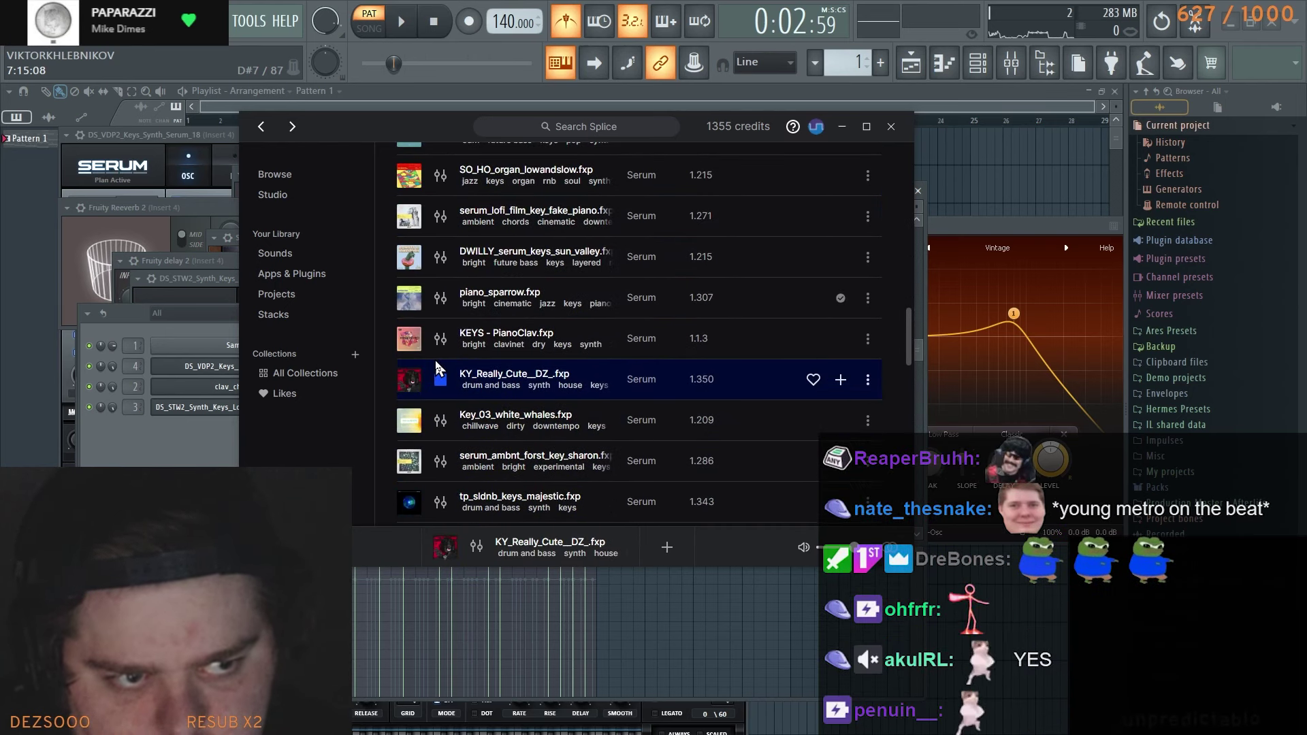
Add KY_Really_Cute__DZ_.fxp to the Splice library and create a new Serum channel in FL Studio
left_click(441, 380)
left_click(840, 380)
left_click(160, 610)
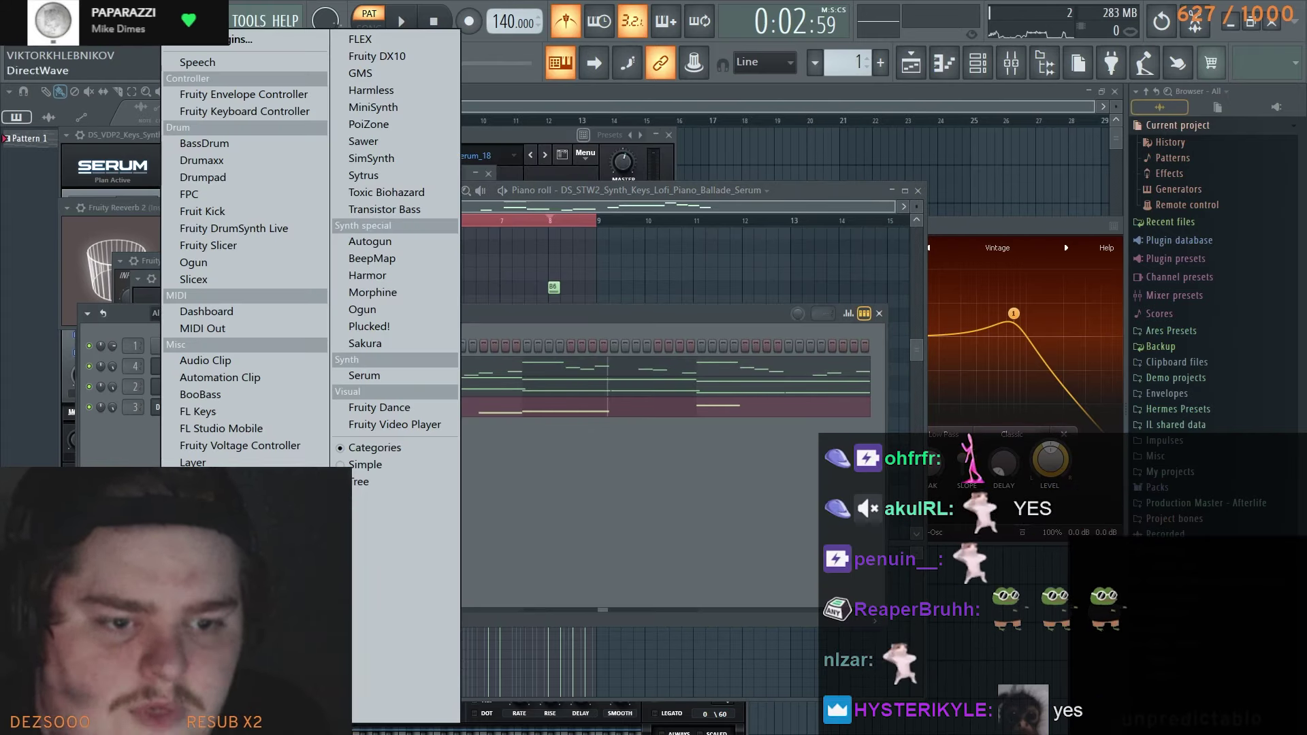
left_click(412, 381)
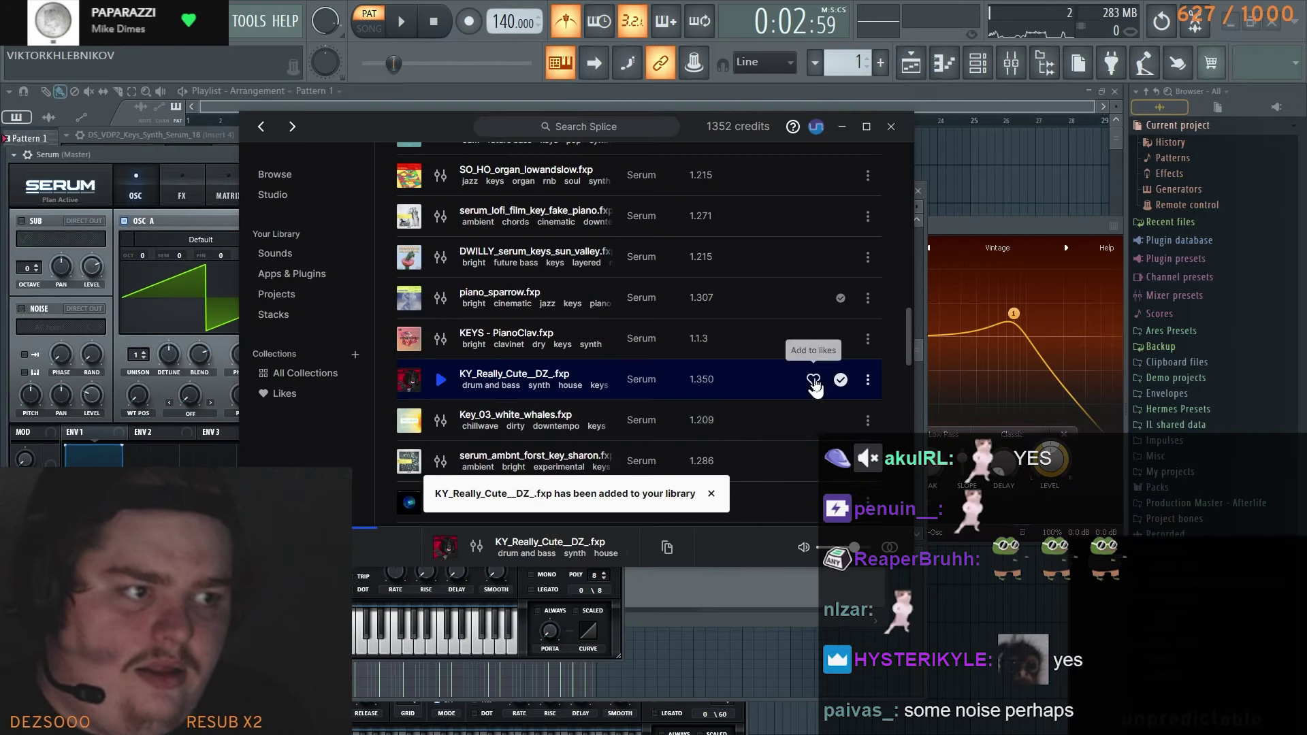
Move the channel rack clear of the Splice window and load KY_Really_Cute__DZ_.fxp from Splice into Serum
left_click(733, 582)
left_click_drag(512, 316, 1052, 320)
key("alt+Tab")
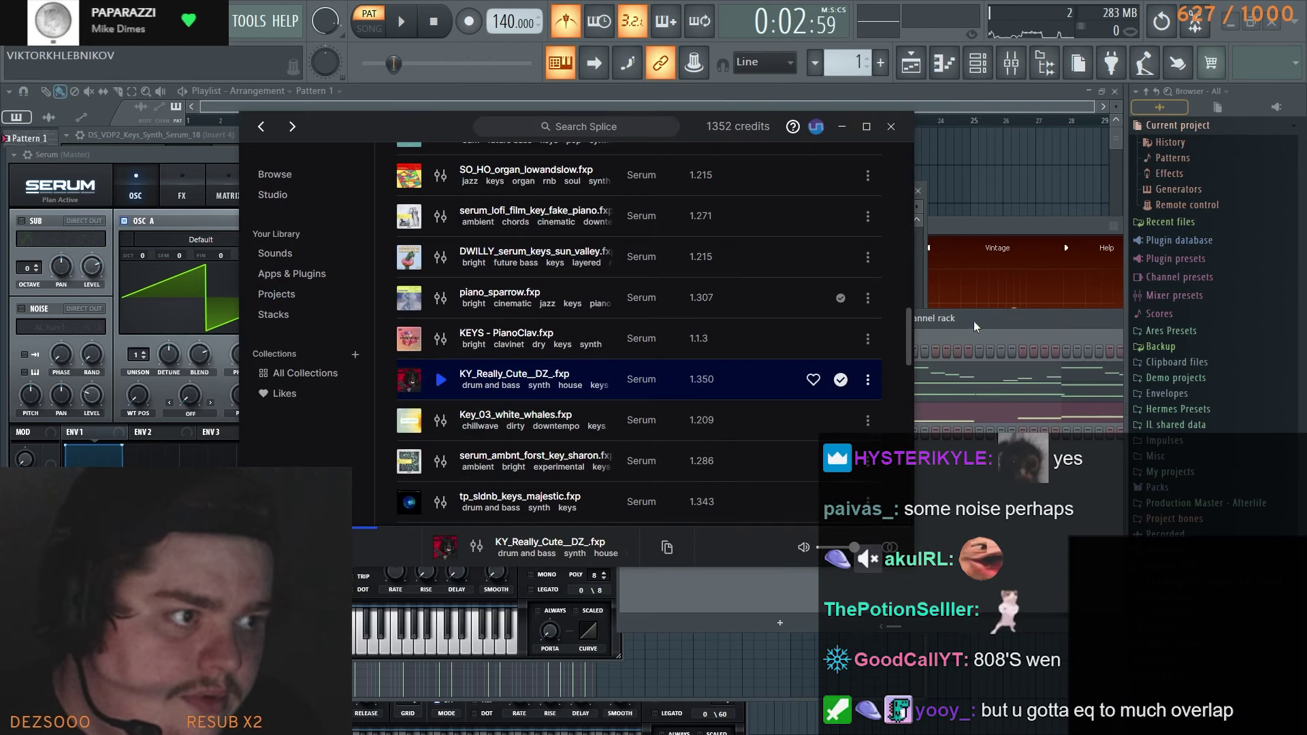
left_click_drag(973, 321, 1135, 352)
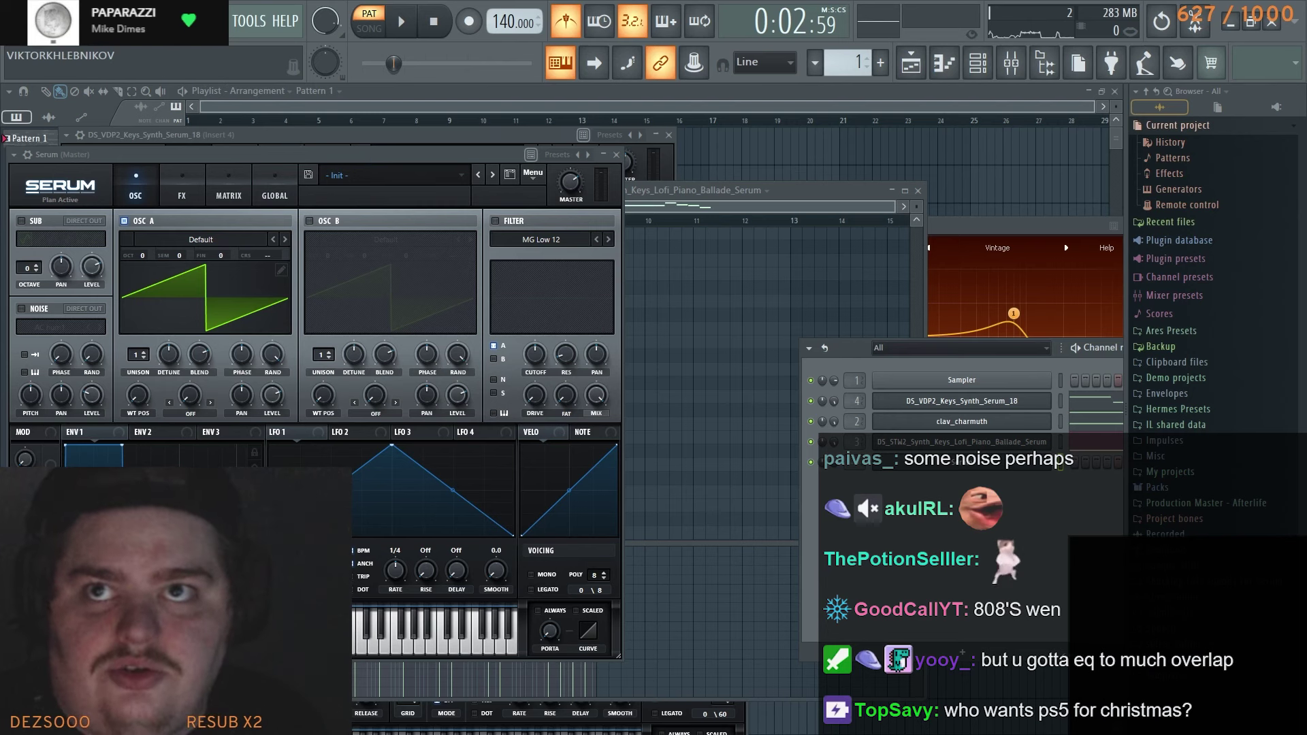
key("alt+Tab")
left_click_drag(574, 151, 574, 151)
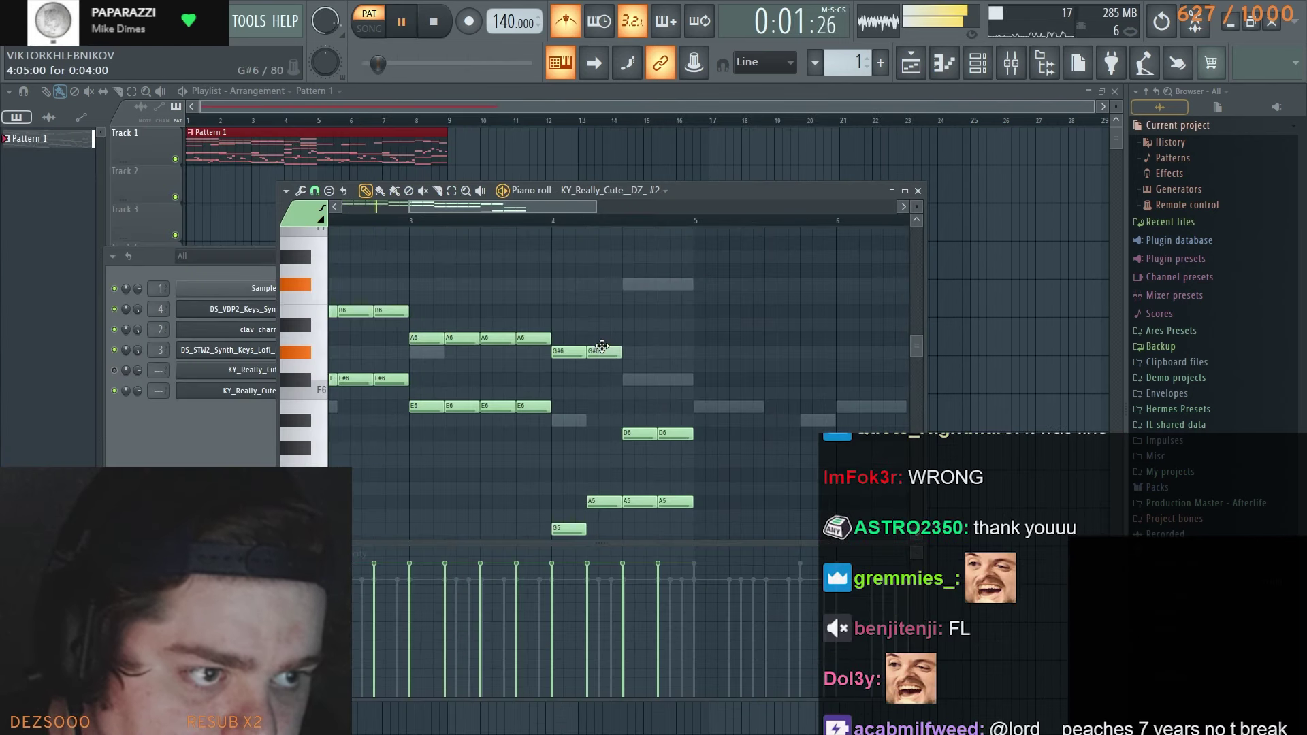
Move the stray notes in bar 4 of KY_Really_Cute__DZ_ #2 so its upper row is G#6 and its lower row D#6
left_click_drag(677, 431, 674, 348)
left_click_drag(580, 522, 576, 419)
left_click_drag(605, 505, 639, 411)
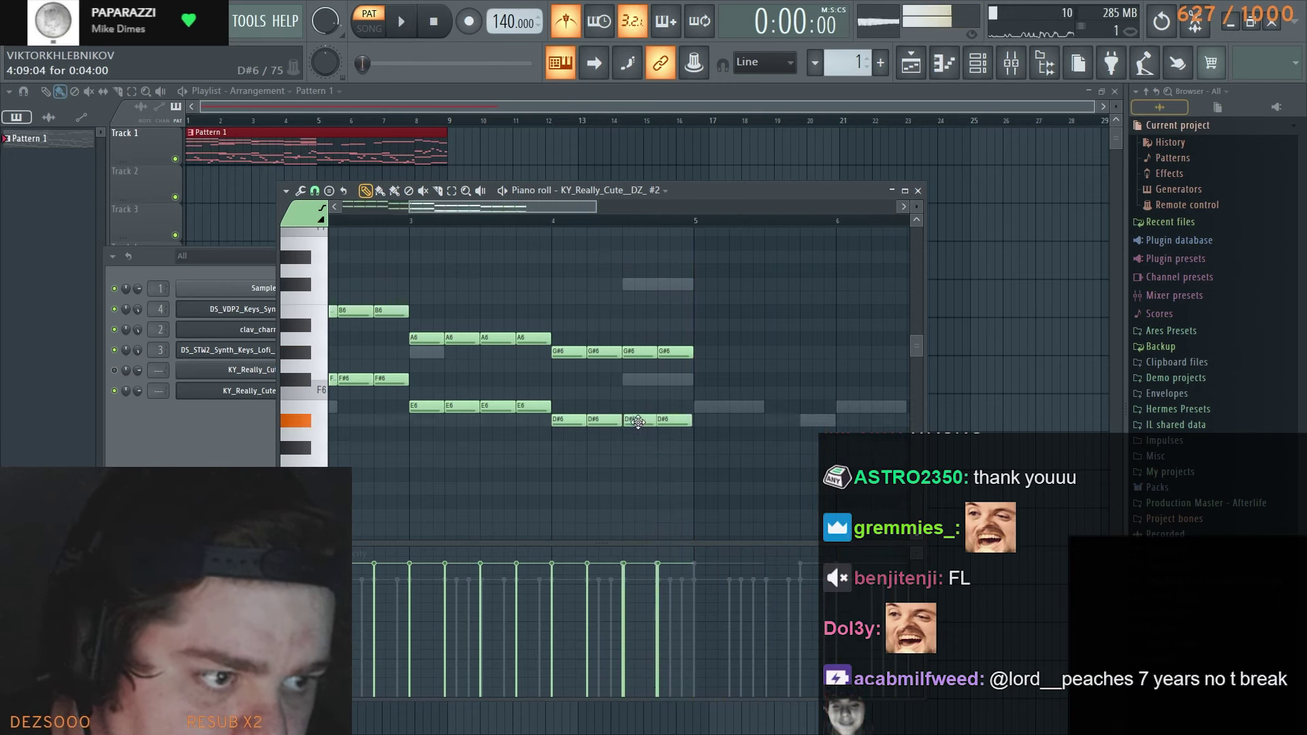
Select all notes in bars 1 to 4 of the KY_Really_Cute__DZ_ #2 piano roll
scroll(648, 356, "down", 3)
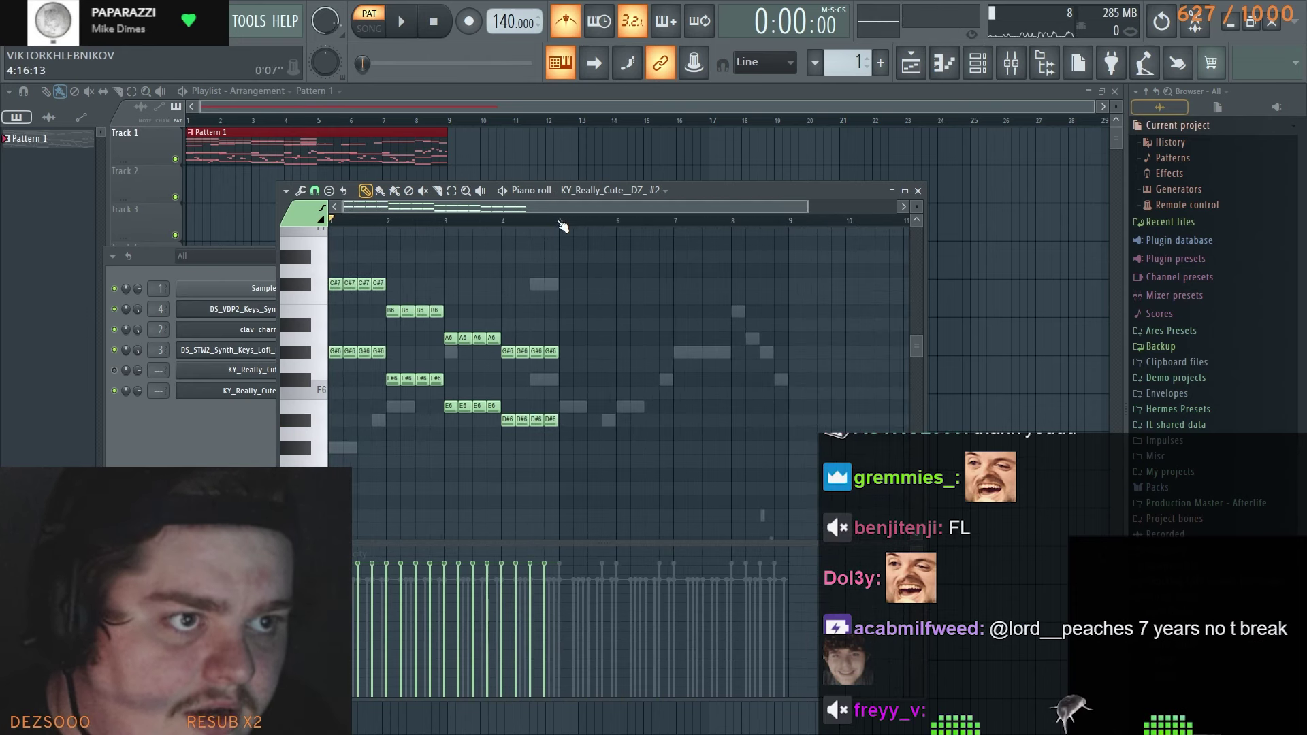
left_click_drag(563, 226, 96, 232)
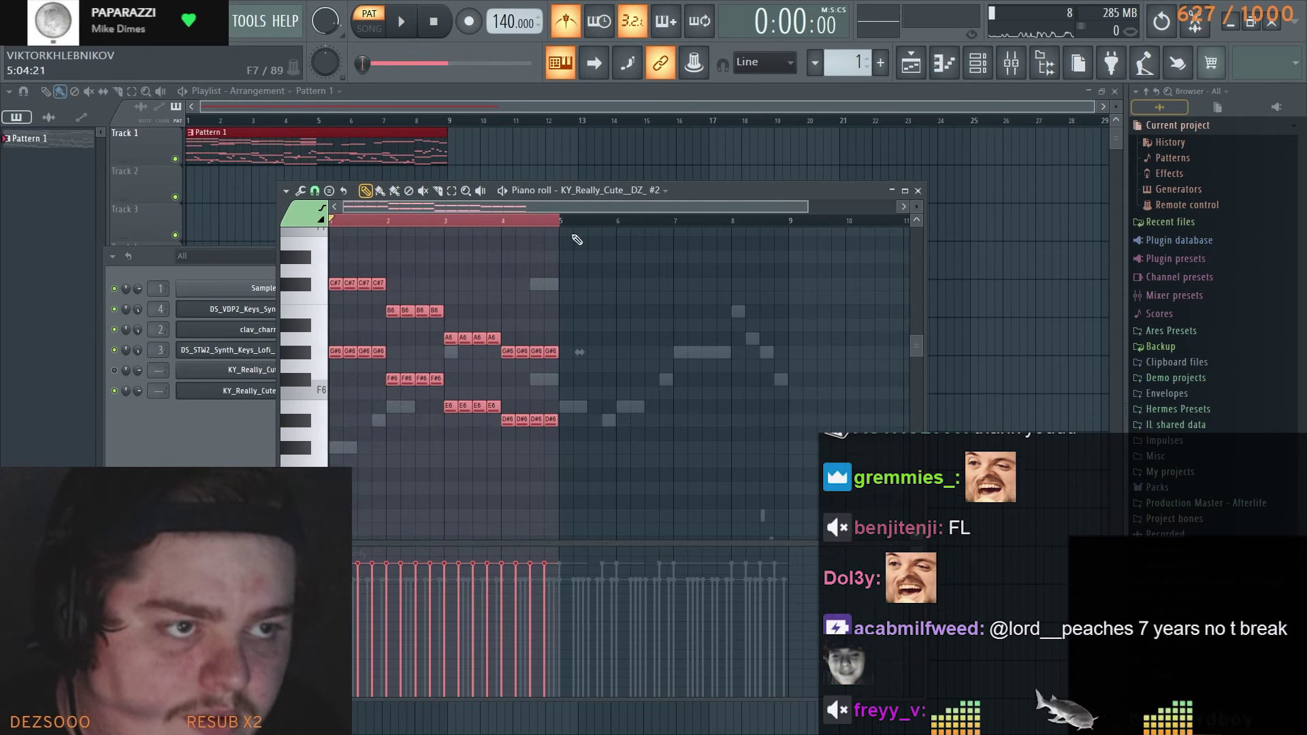
scroll(570, 235, "up", 3)
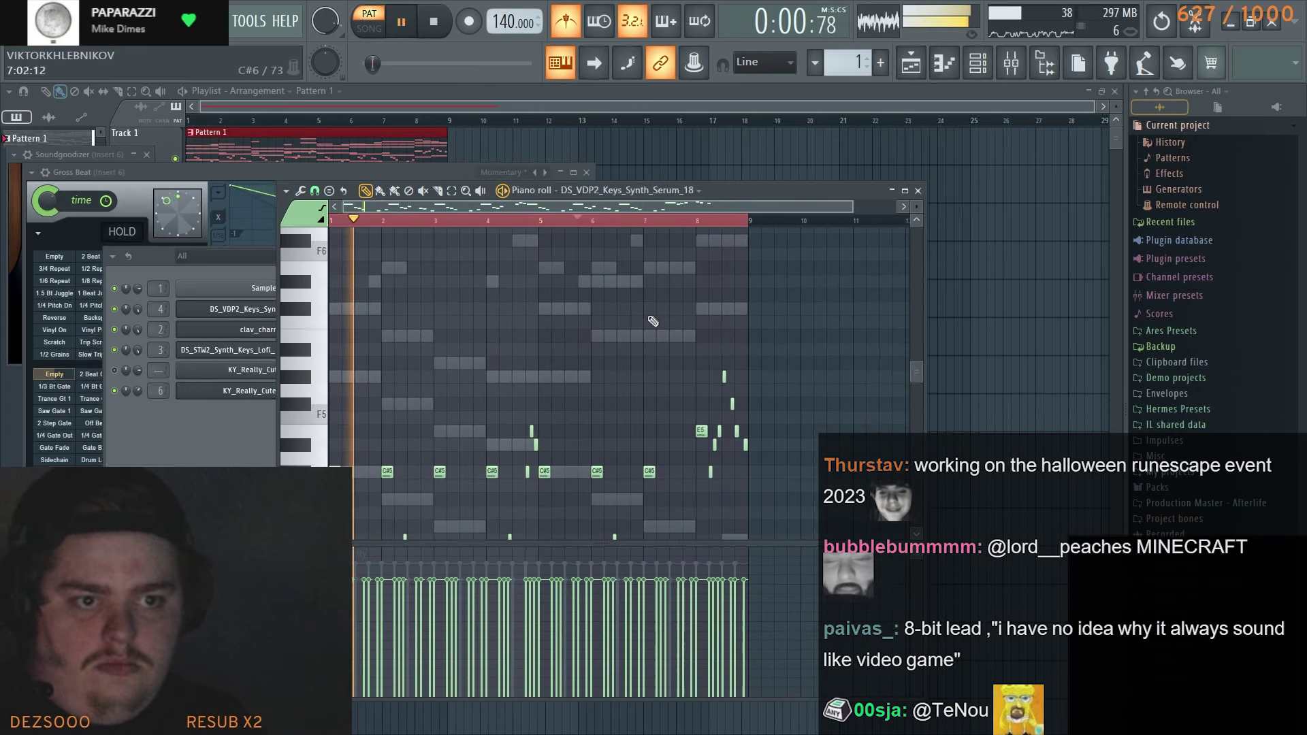
Stop playback and audition Key_03_white_whales.fxp and serum_ambnt_forst_key_sharon in Splice
scroll(633, 327, "down", 4)
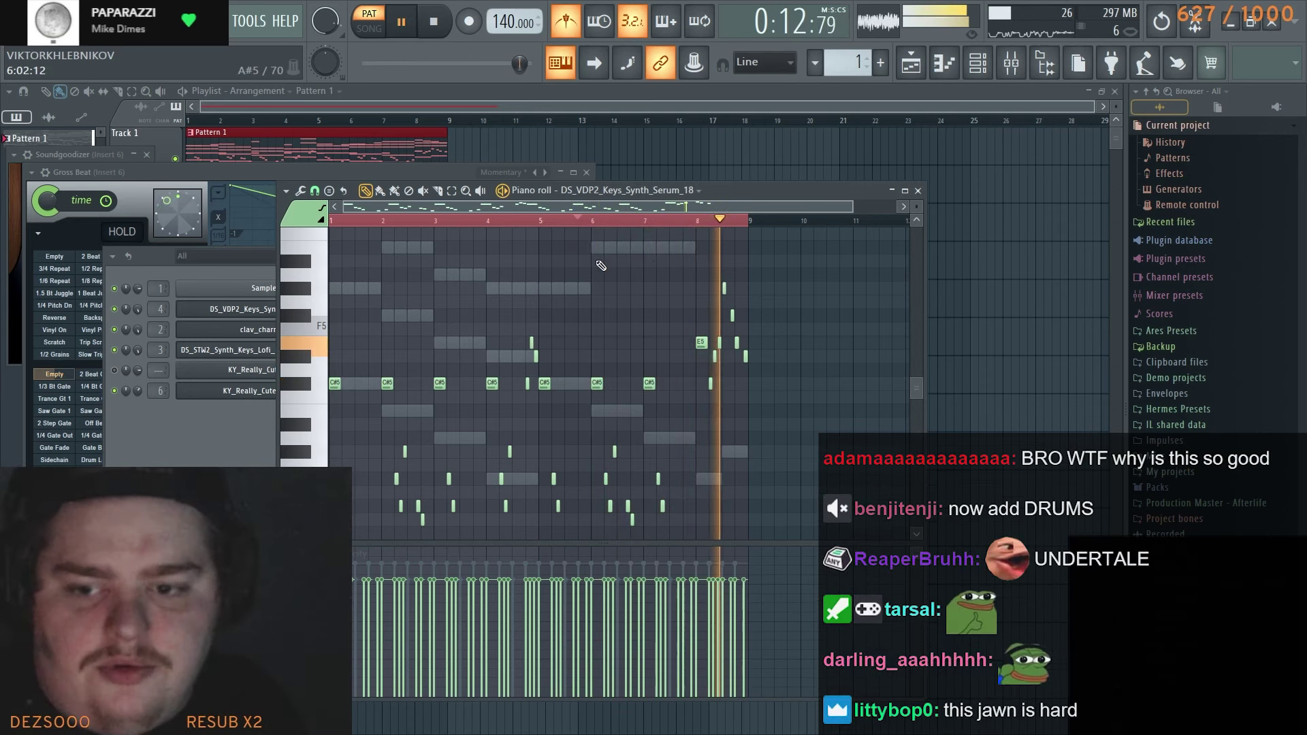
key("space")
key("alt+Tab")
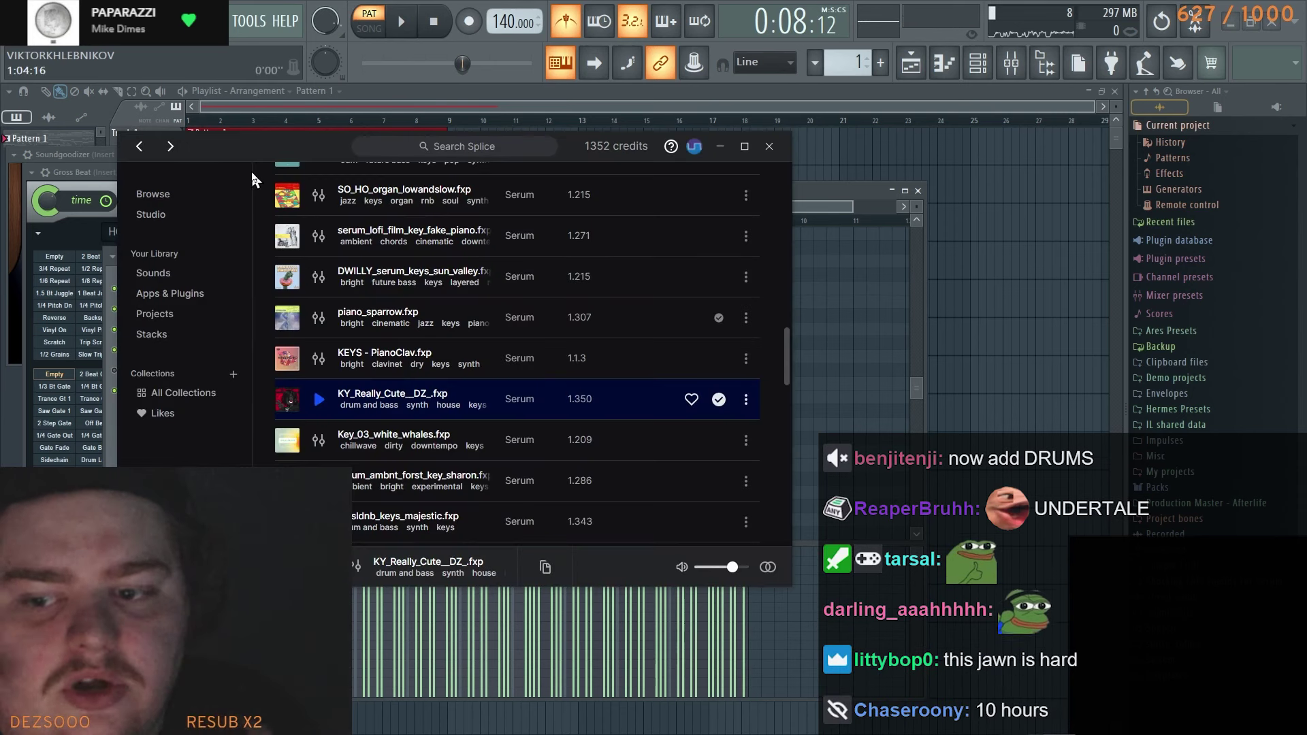
left_click(320, 440)
key("Down")
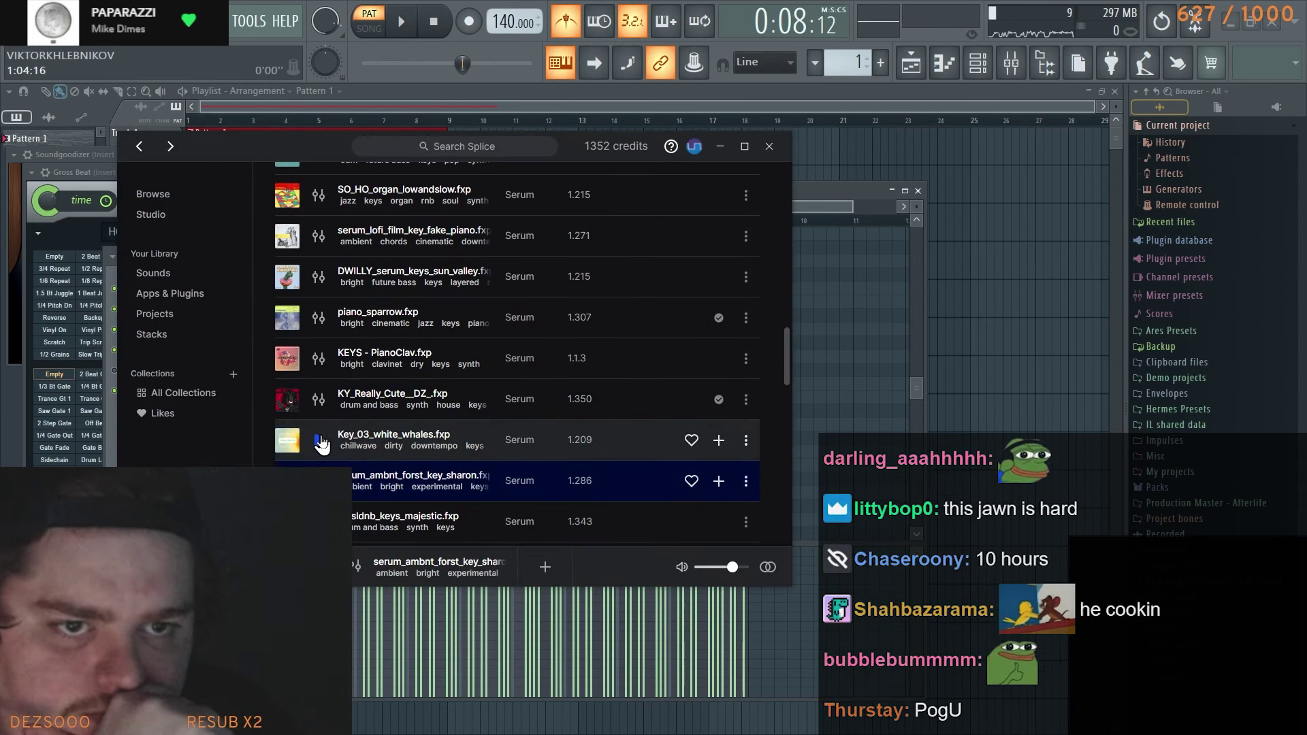
Browse Splice's Serum Arp presets and sort the results by Random
scroll(339, 348, "up", 10)
scroll(339, 348, "up", 5)
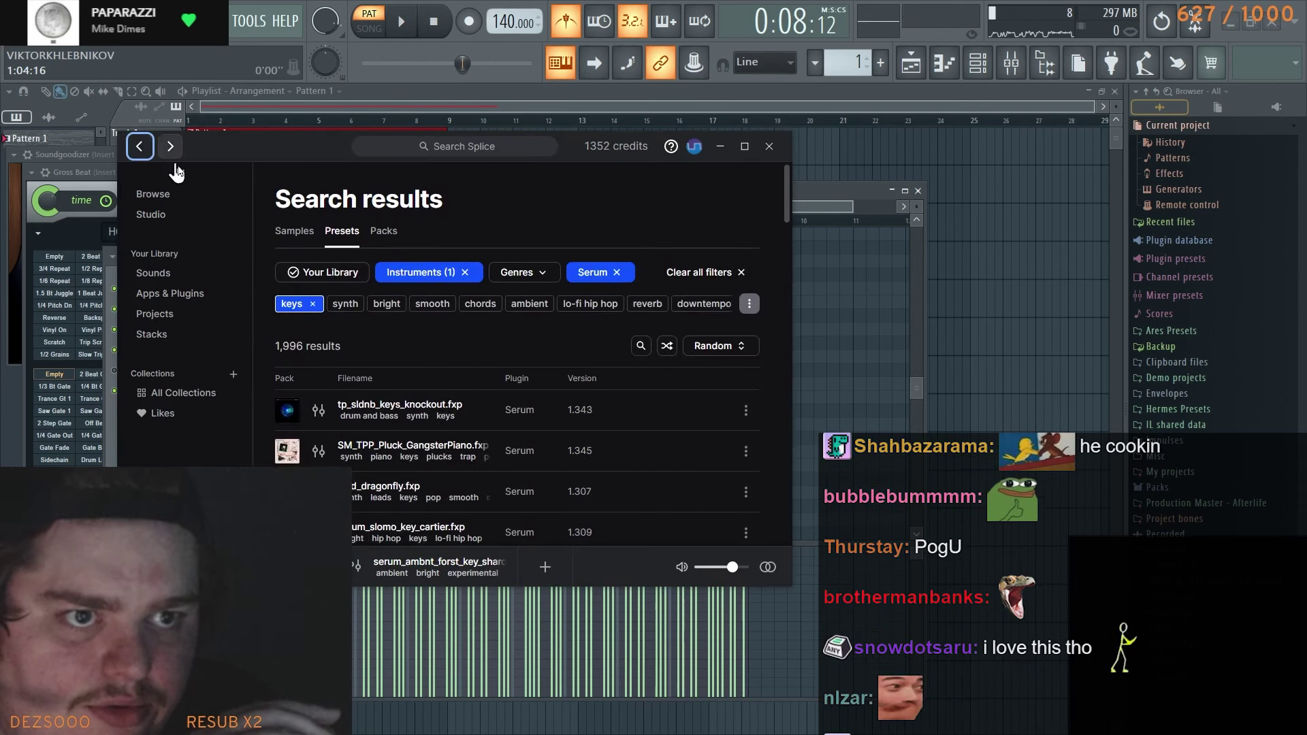
scroll(328, 354, "down", 4)
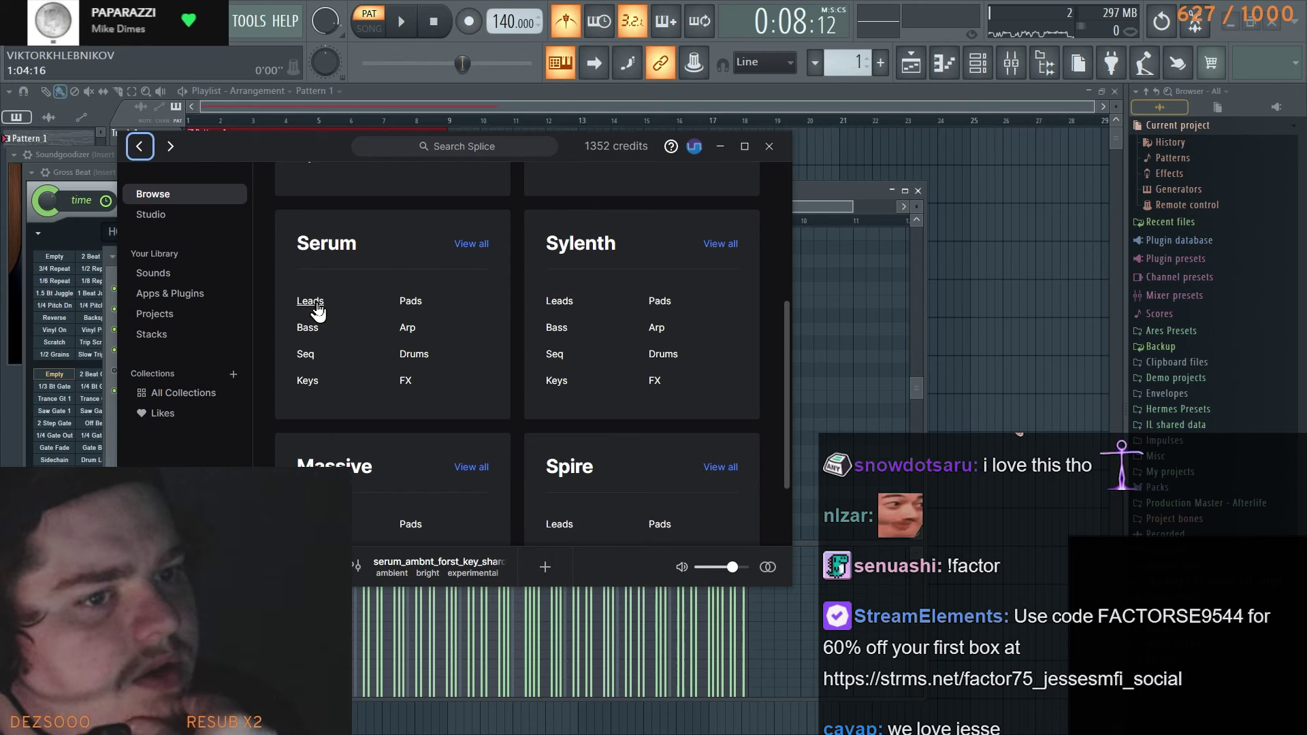
left_click(403, 333)
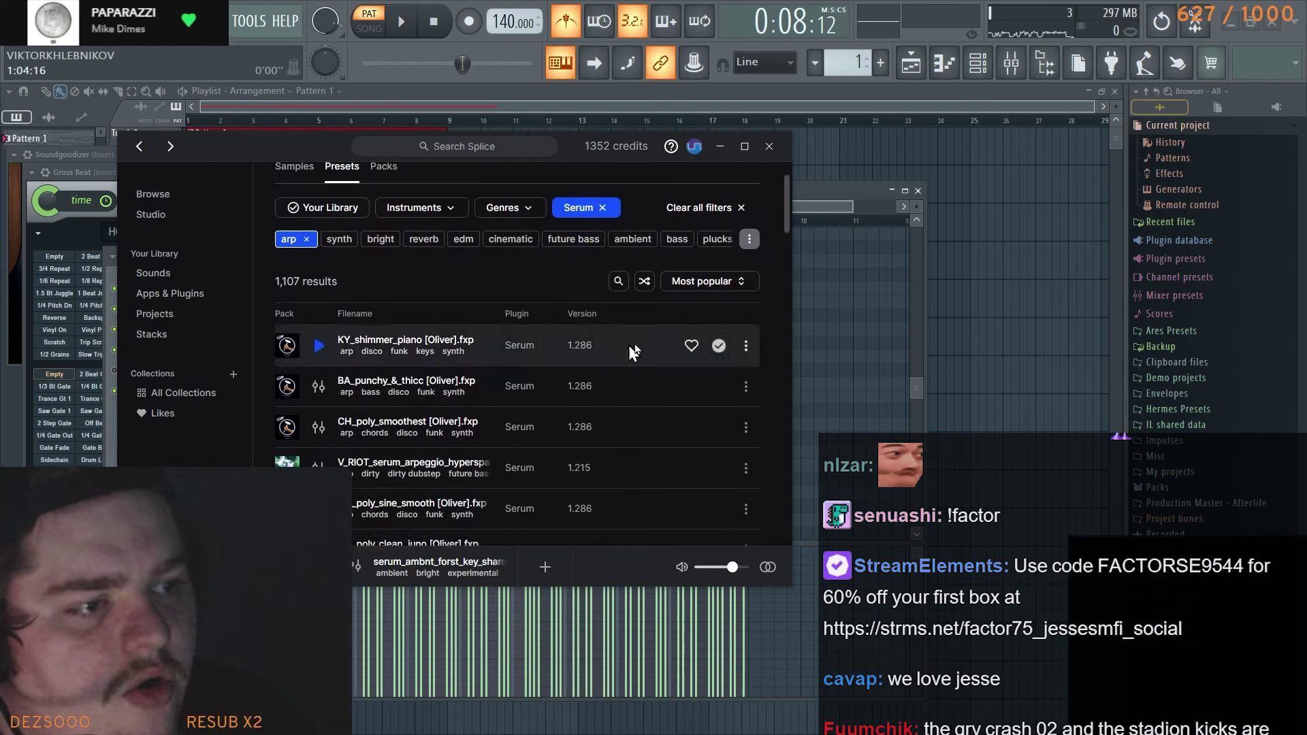
left_click(718, 278)
left_click(679, 376)
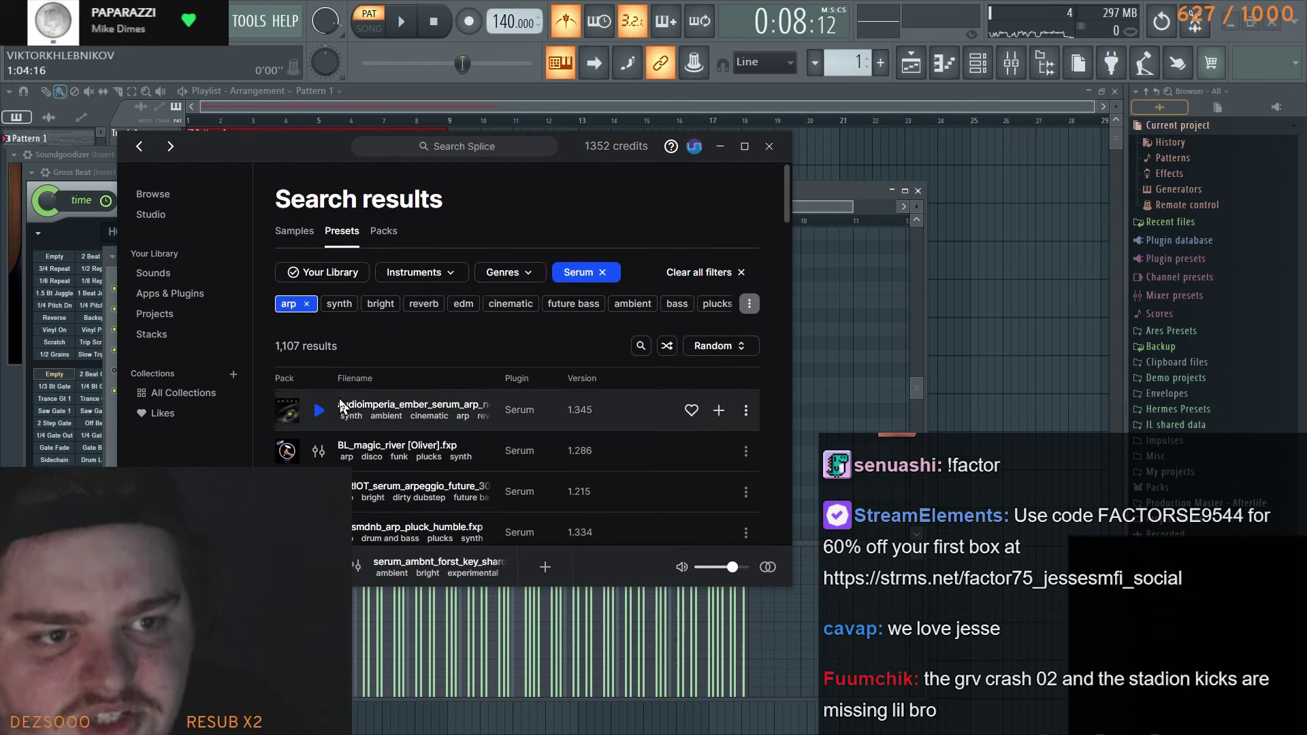
Audition the first three arp presets and add V_RIOT_serum_arpeggio_future_303 to the library
left_click(318, 410)
key("Down")
key("Down")
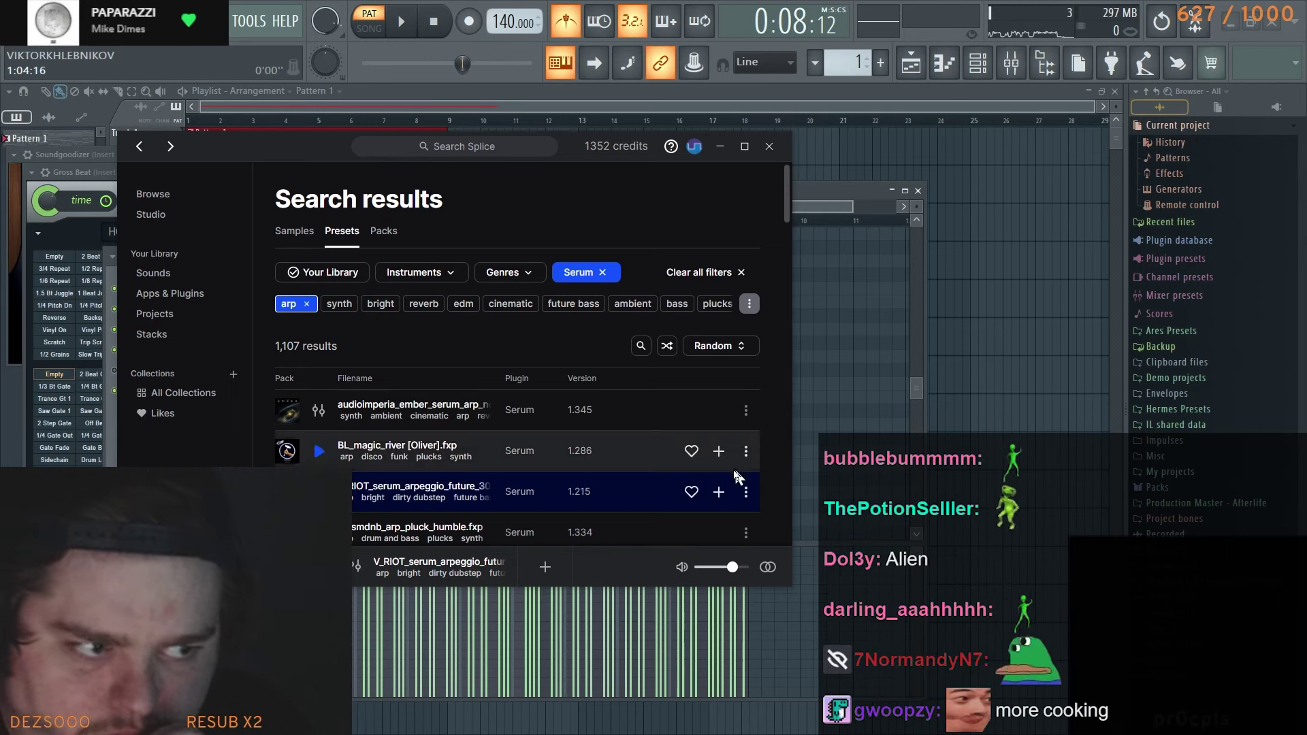
left_click(718, 492)
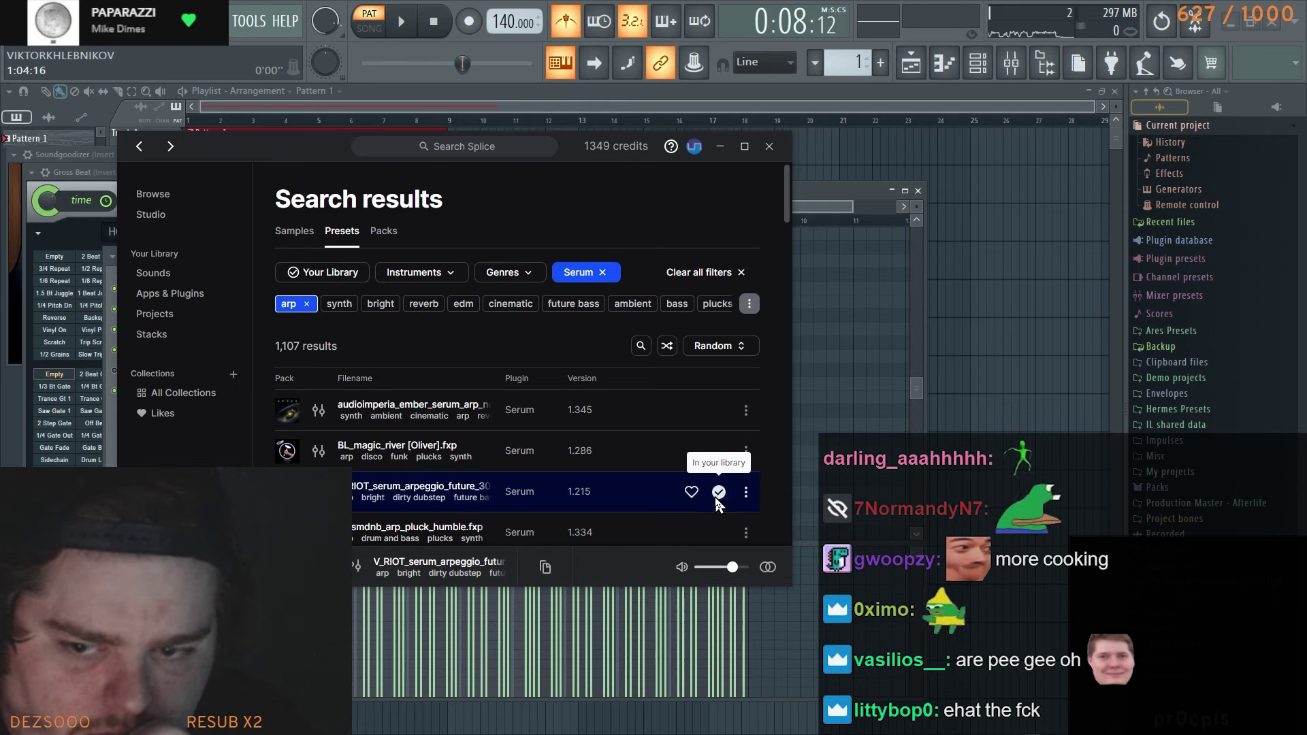
Add another Serum channel in FL Studio and load the V_RIOT_serum_arpeggio_future_303 preset from Splice into it
left_click(975, 69)
left_click(187, 553)
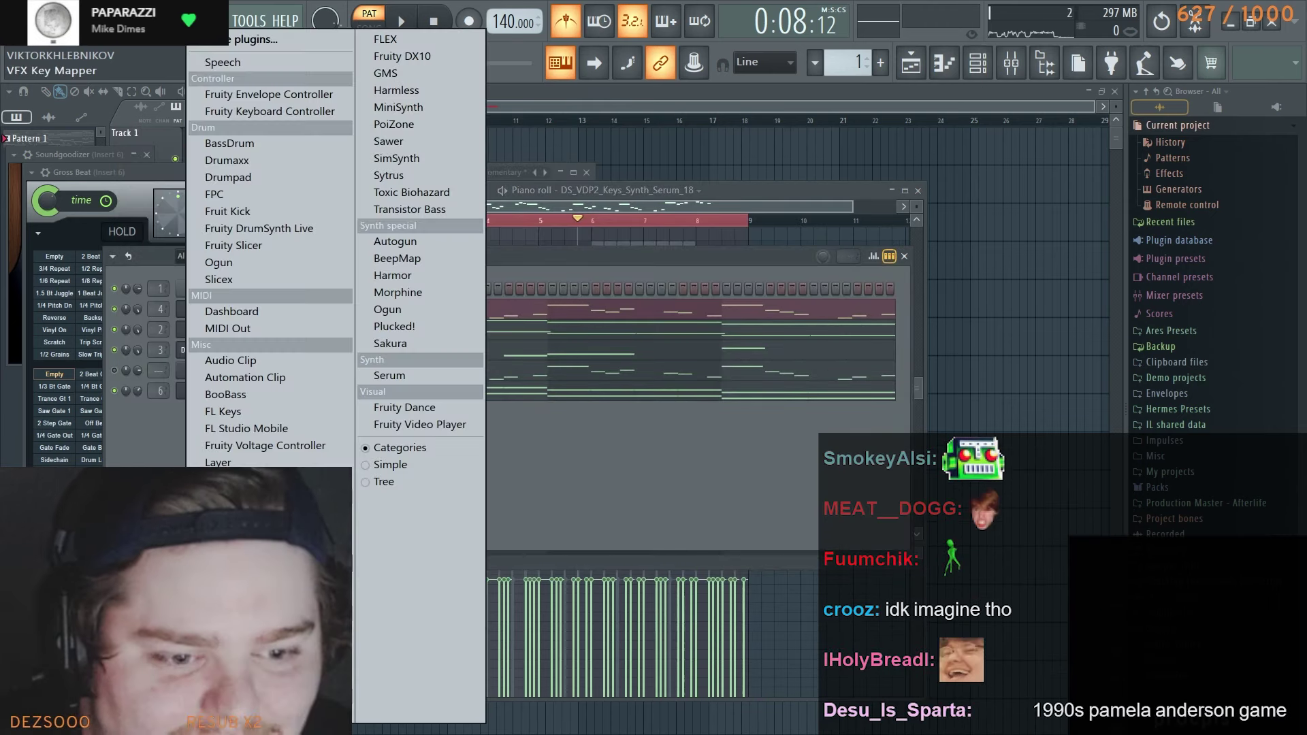
left_click(415, 380)
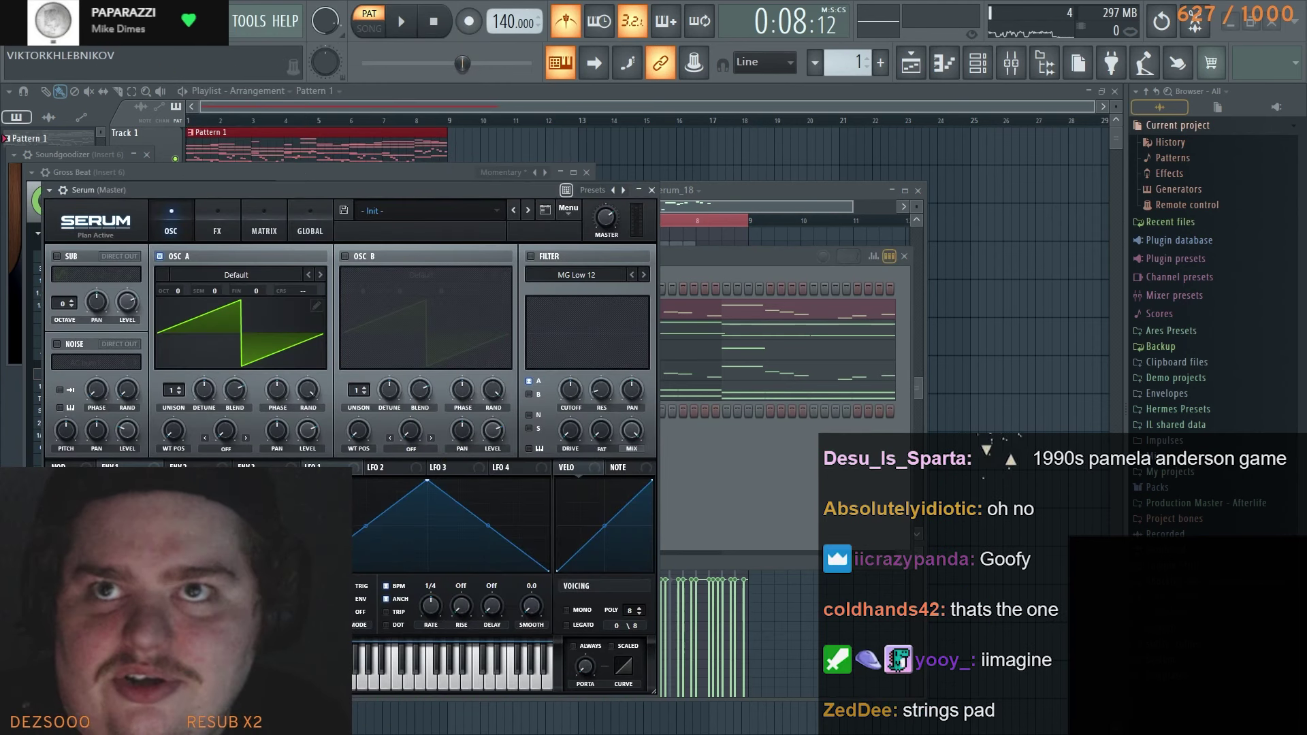
key("alt+Tab")
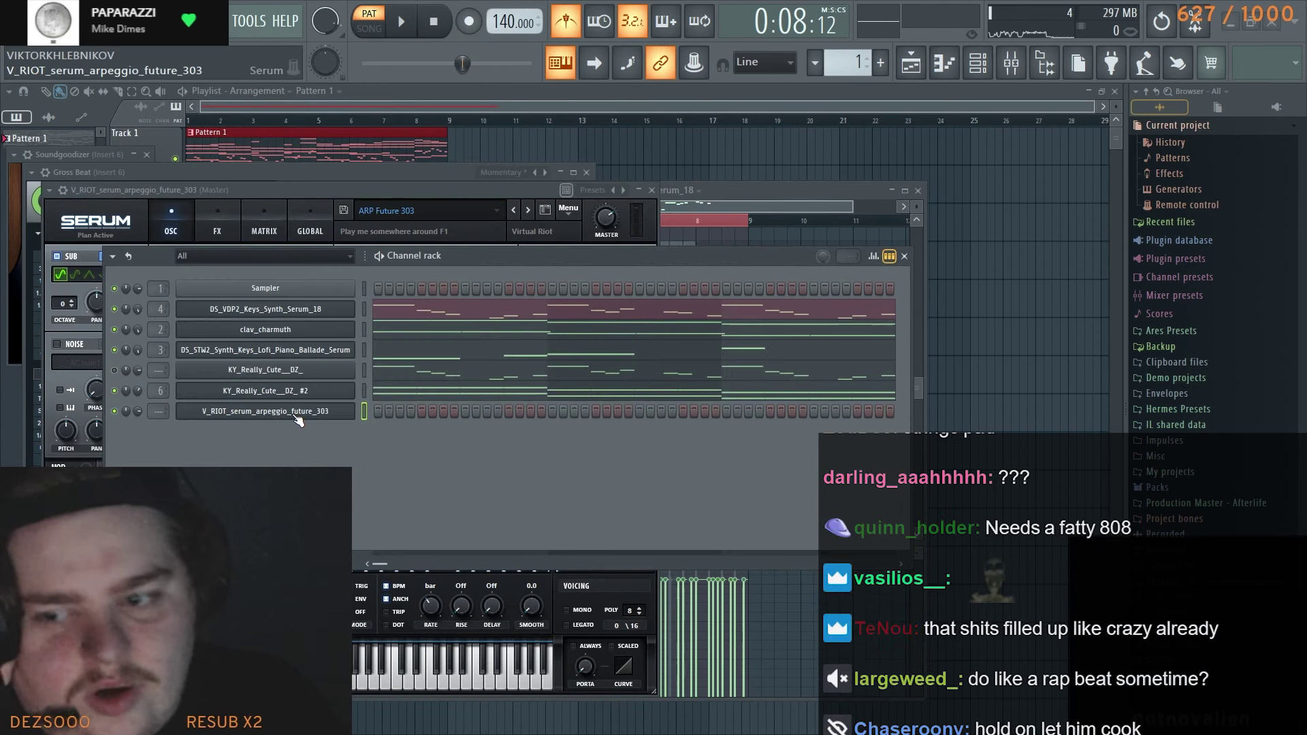
Open the piano roll of the V_RIOT_serum_arpeggio_future_303 channel and extend a C#4 note across the first four bars
right_click(340, 408)
left_click(402, 415)
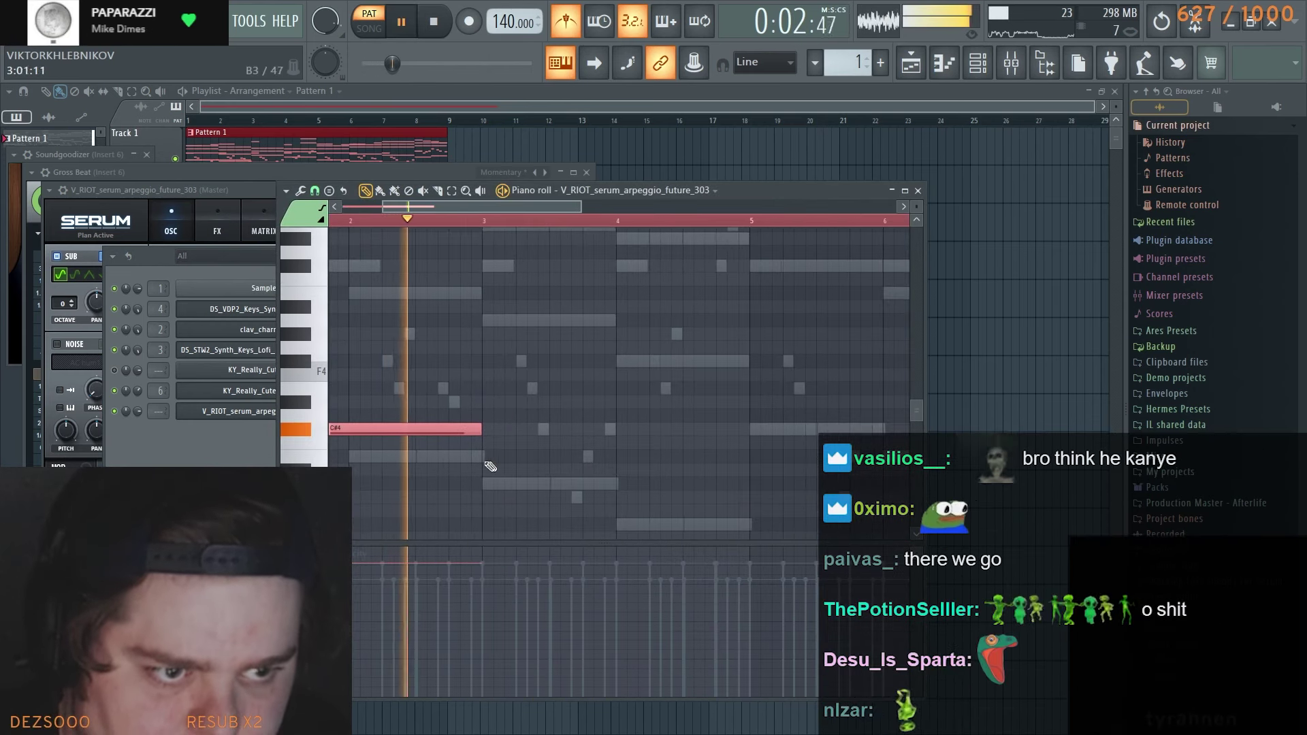
key("space")
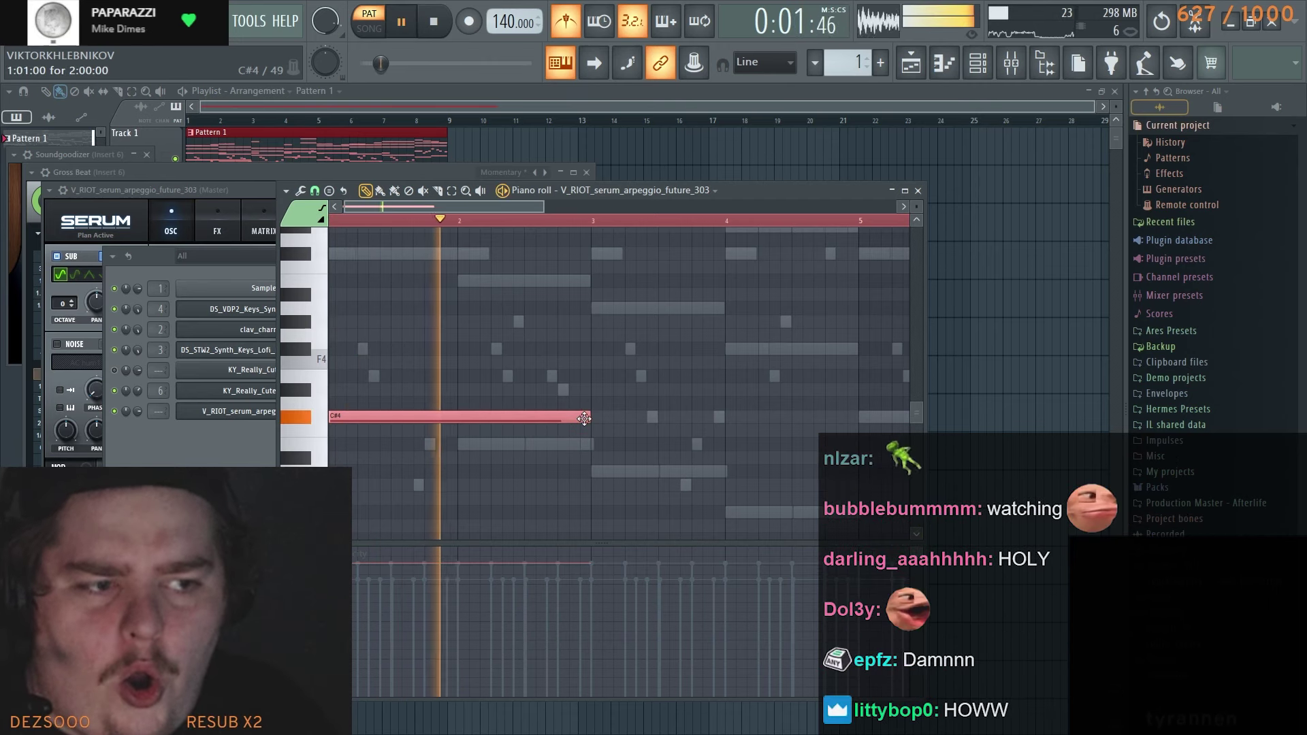
left_click_drag(622, 418, 755, 427)
left_click_drag(454, 393, 501, 385)
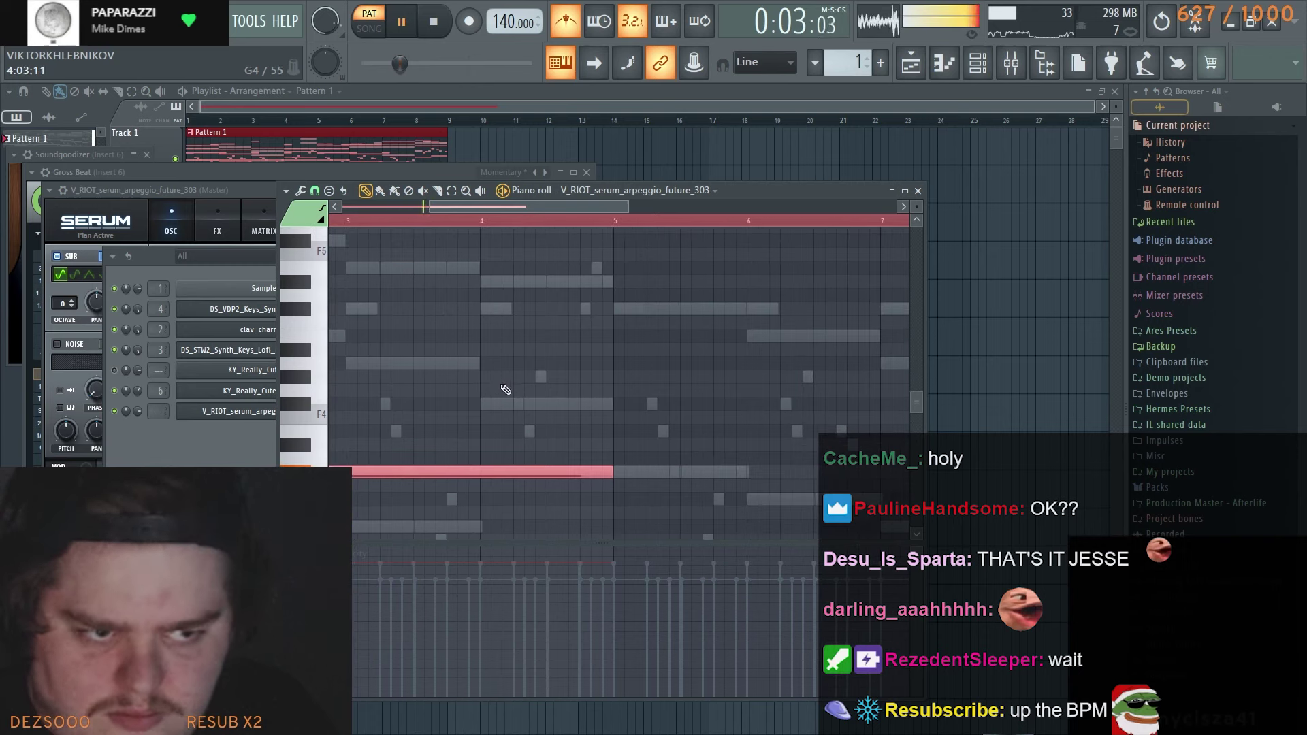
left_click_drag(642, 382, 575, 389)
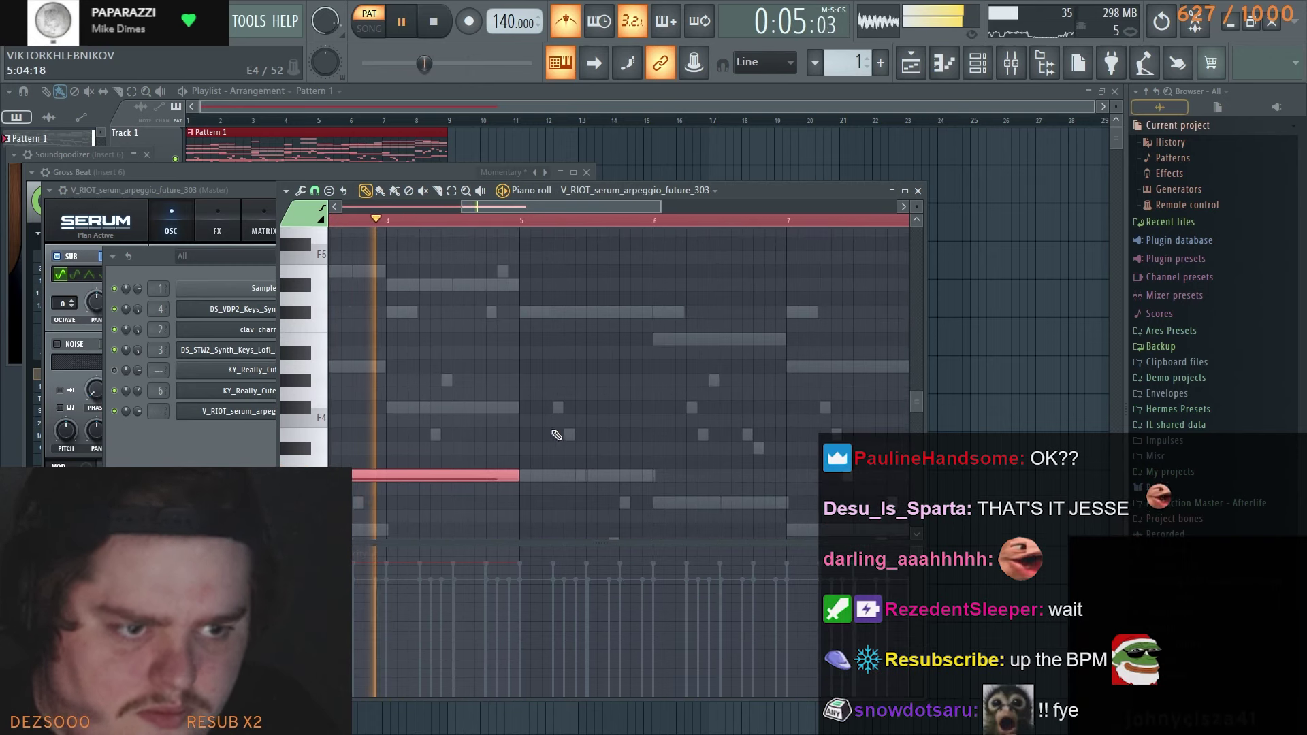
left_click(528, 476)
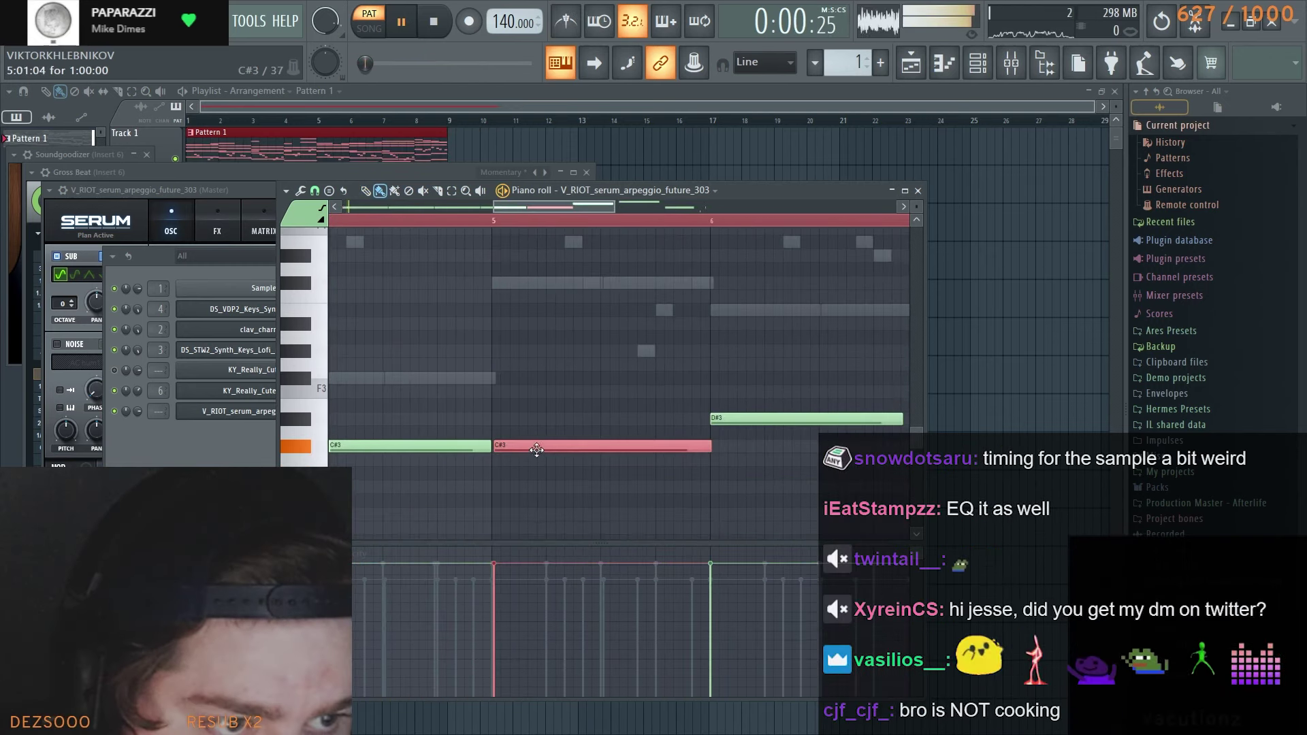
Clean up the arp's low notes from bar 5 onwards, giving the D#3 note in bar 6 a full-bar length
left_click_drag(759, 446, 557, 455)
right_click(521, 430)
left_click(510, 432)
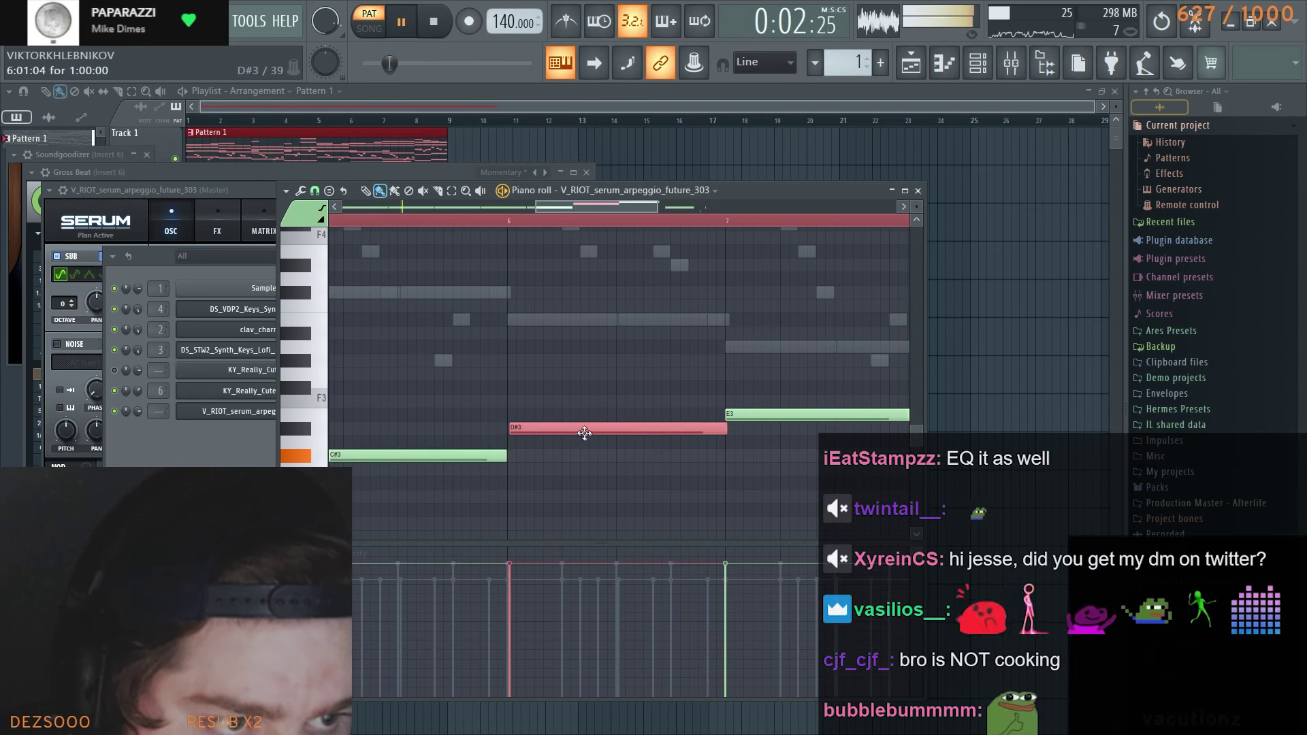
left_click_drag(740, 431, 616, 438)
left_click_drag(858, 468, 596, 468)
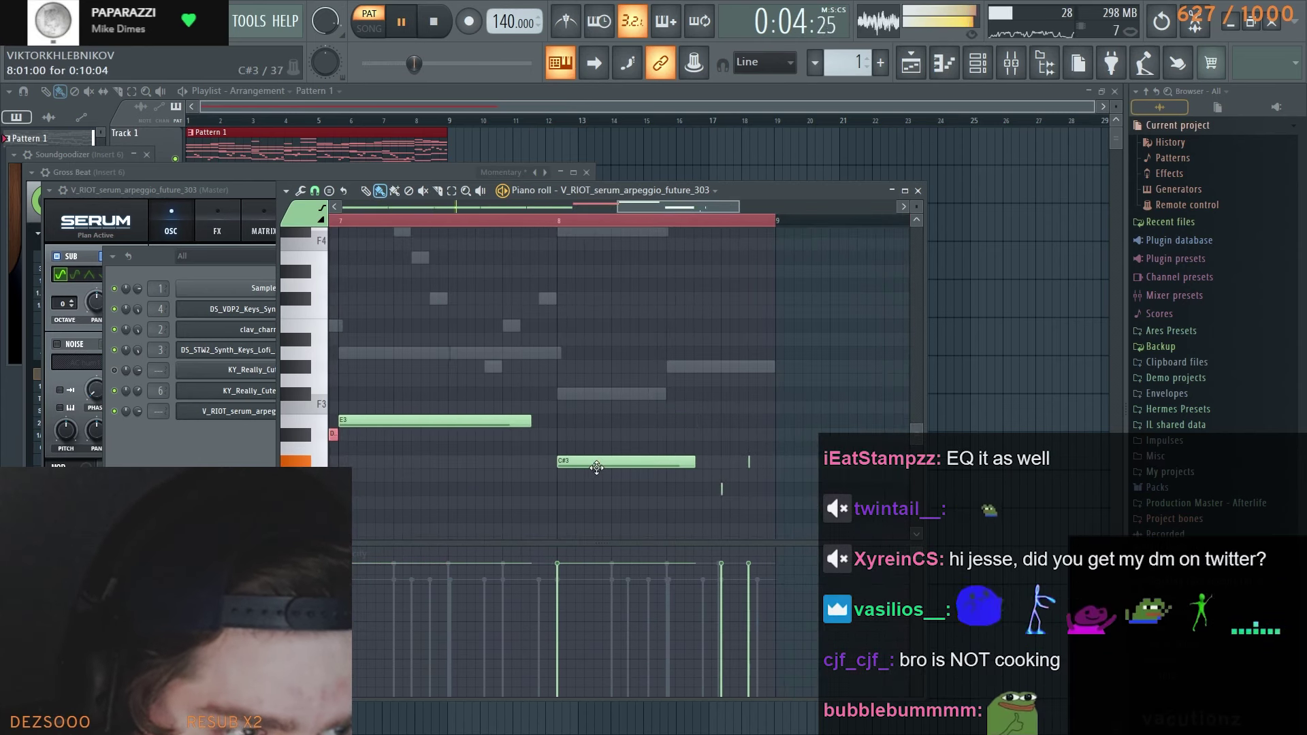
left_click_drag(467, 464, 589, 428)
left_click_drag(651, 385, 670, 384)
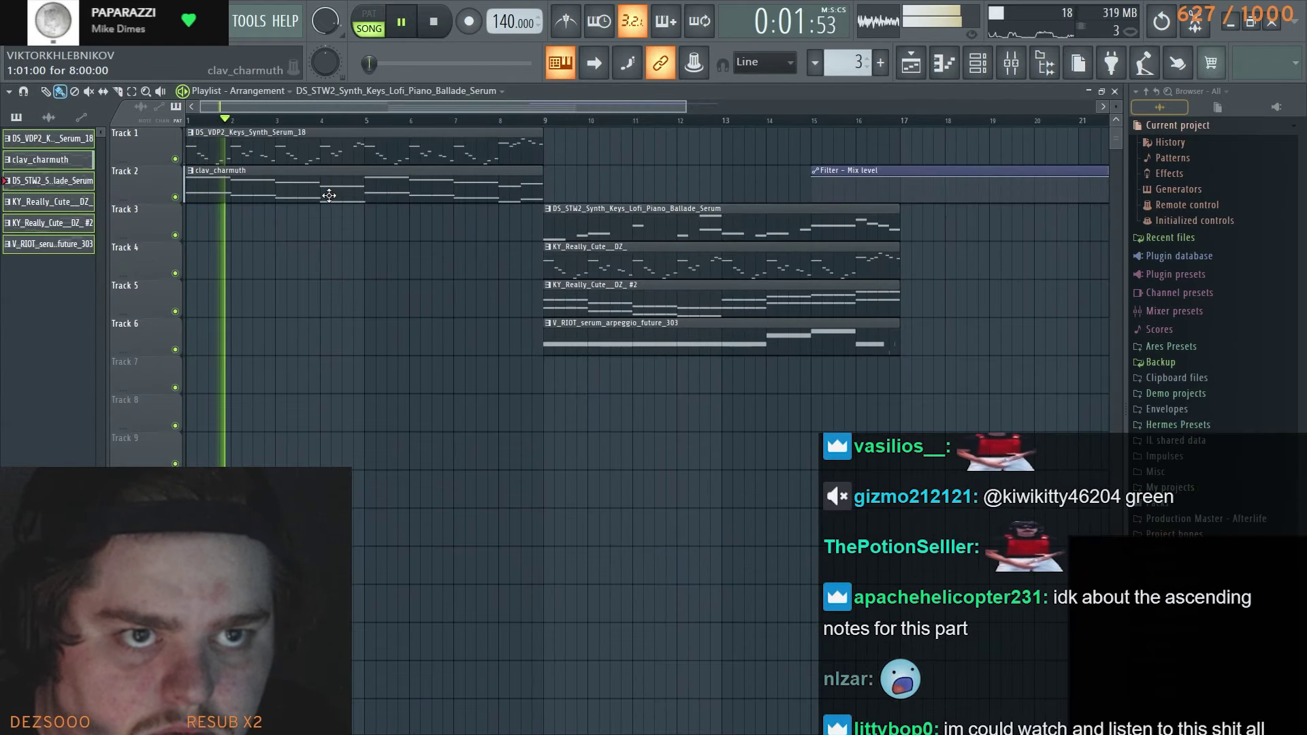
Move the clav_charmuth clip to bar 9 on Track 2 and shift the Filter - Mix level automation to about bar 20
key("space")
left_click_drag(296, 190, 651, 203)
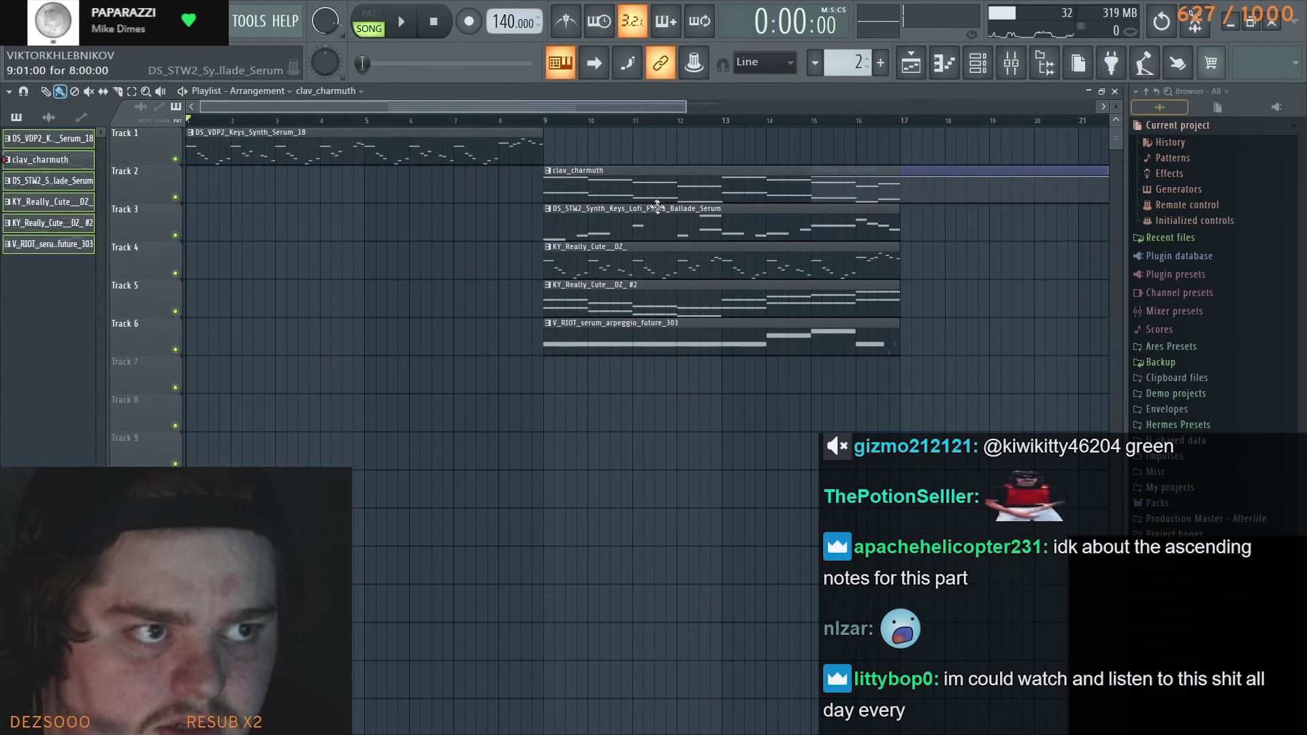
left_click_drag(951, 214, 802, 214)
left_click_drag(870, 170, 1026, 171)
left_click_drag(670, 137, 817, 140)
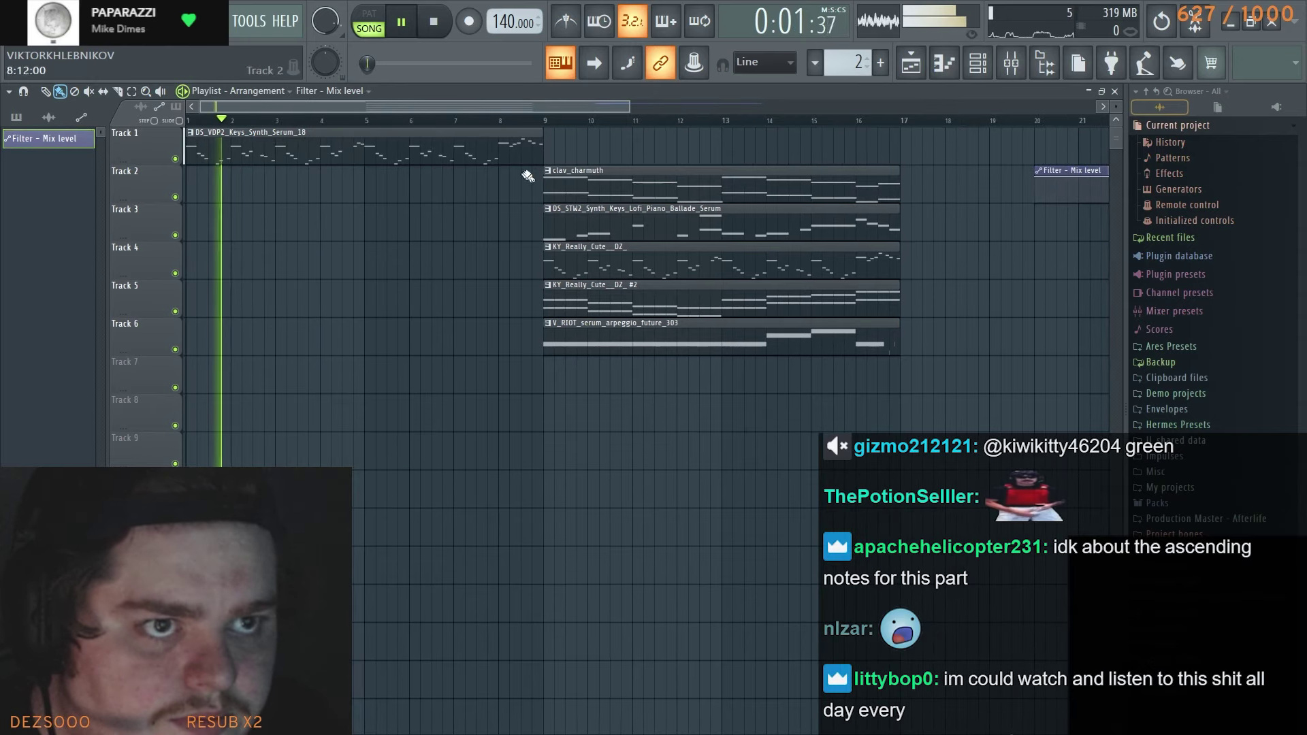
Move the lofi piano, both KY_Really_Cute and the arp clips on Tracks 3 to 6 together to about bar 19
scroll(513, 181, "down", 1)
left_click_drag(763, 412, 505, 232)
left_click_drag(505, 222, 862, 220)
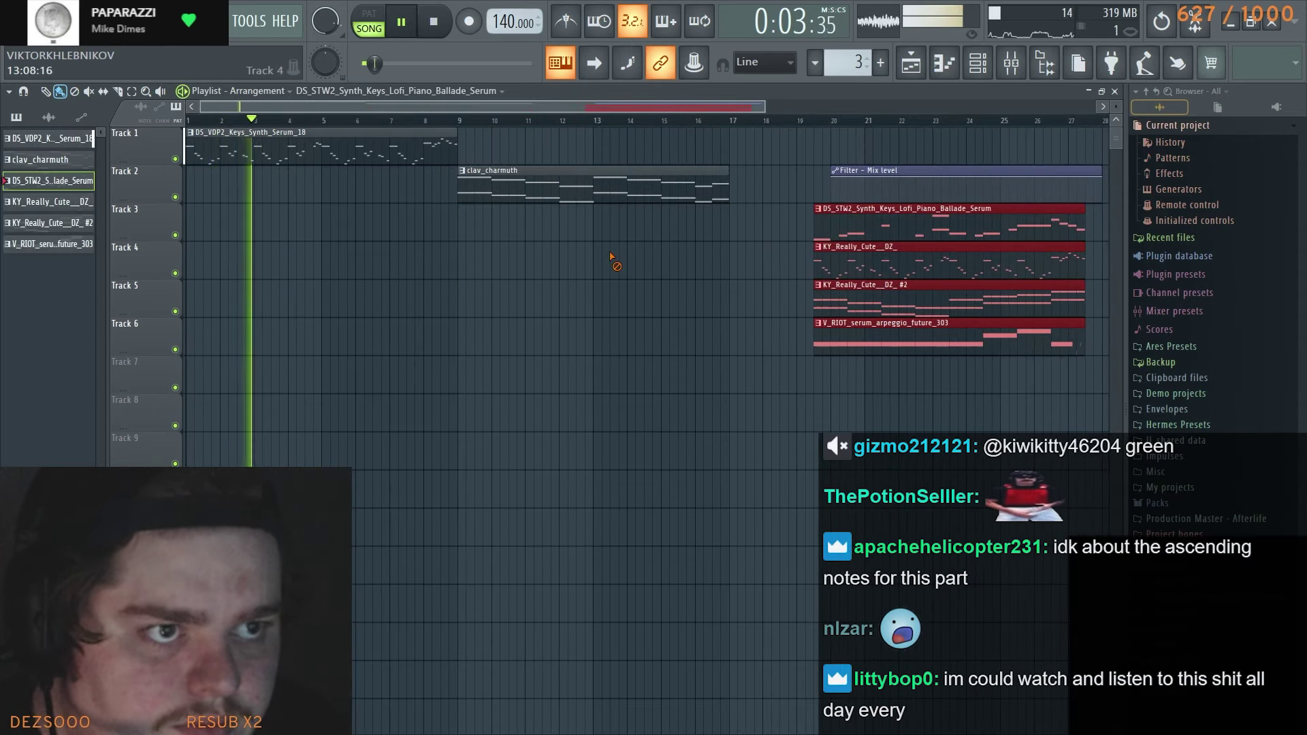
key("ctrl+d")
Duplicate the DS_VDP2_Keys_Synth_Serum_18 clip at bar 9 and bring the Track 3 and Track 4 clips back to bar 9
left_click(423, 157)
key("ctrl+b")
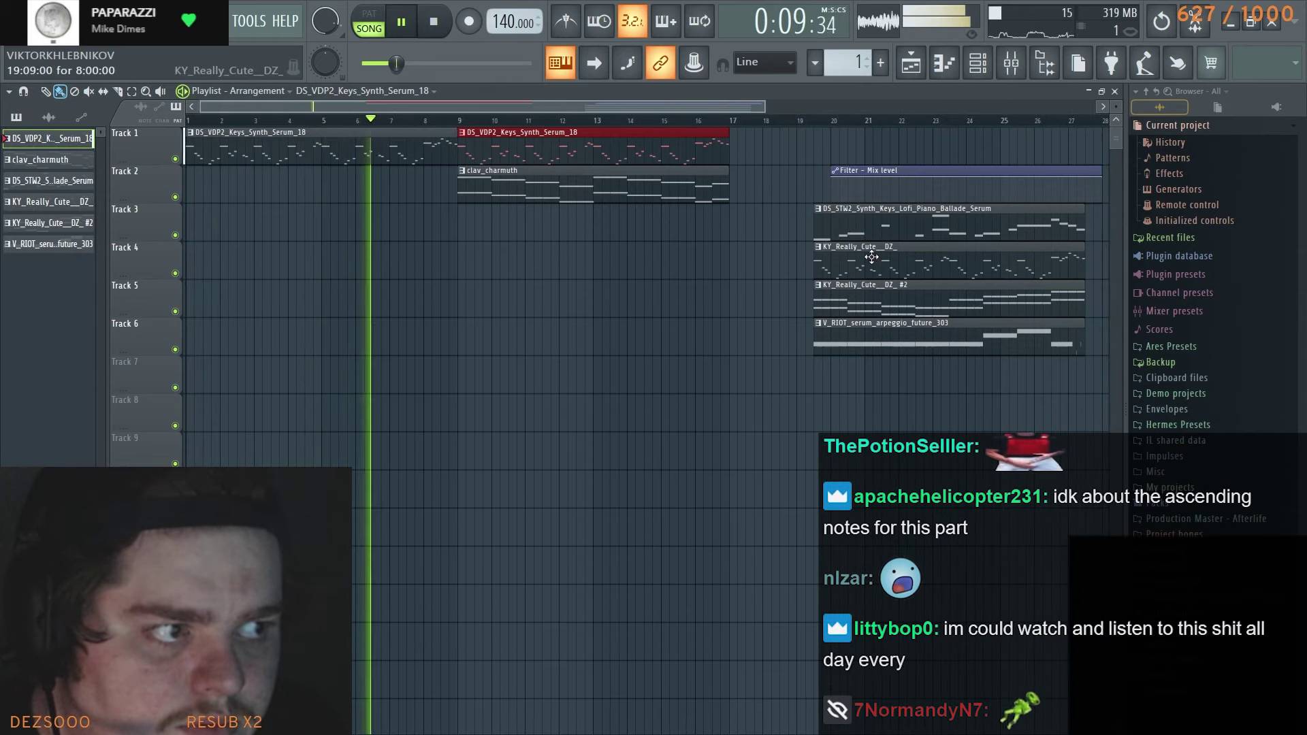
left_click_drag(776, 205, 499, 272)
left_click(542, 318)
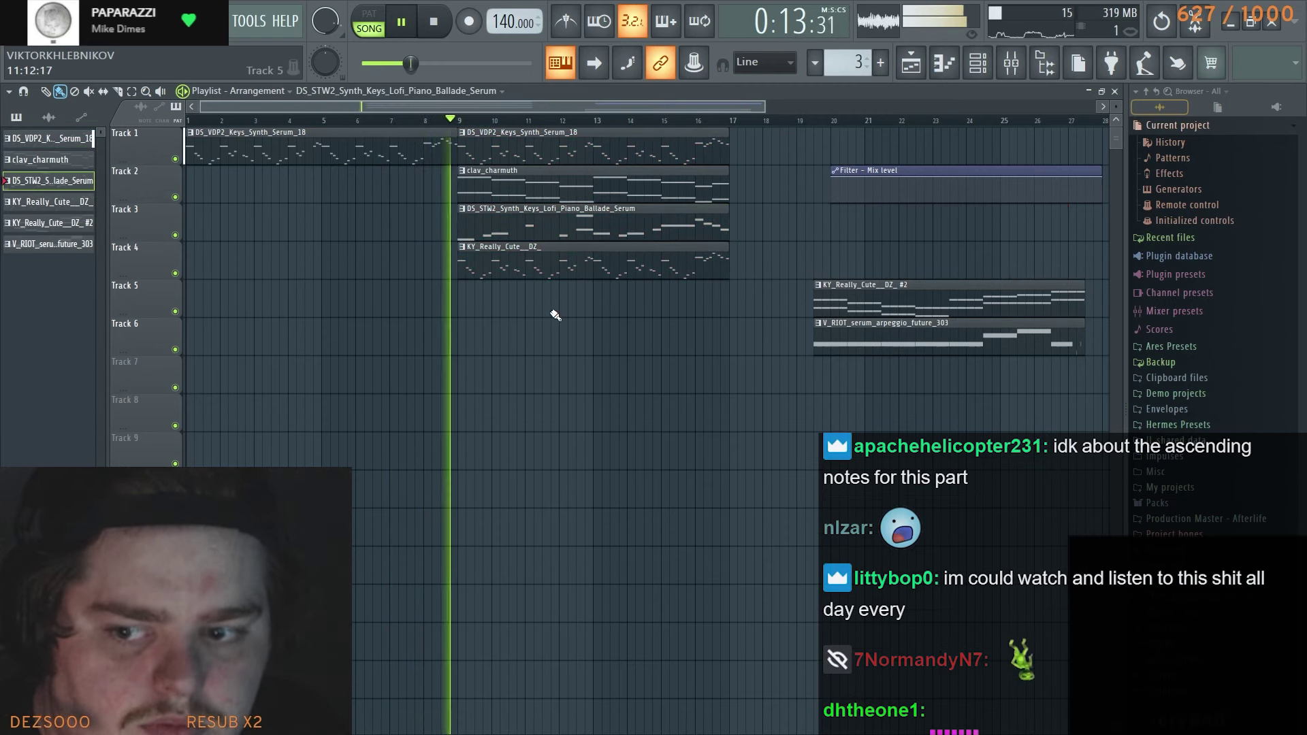
left_click_drag(608, 316, 573, 320)
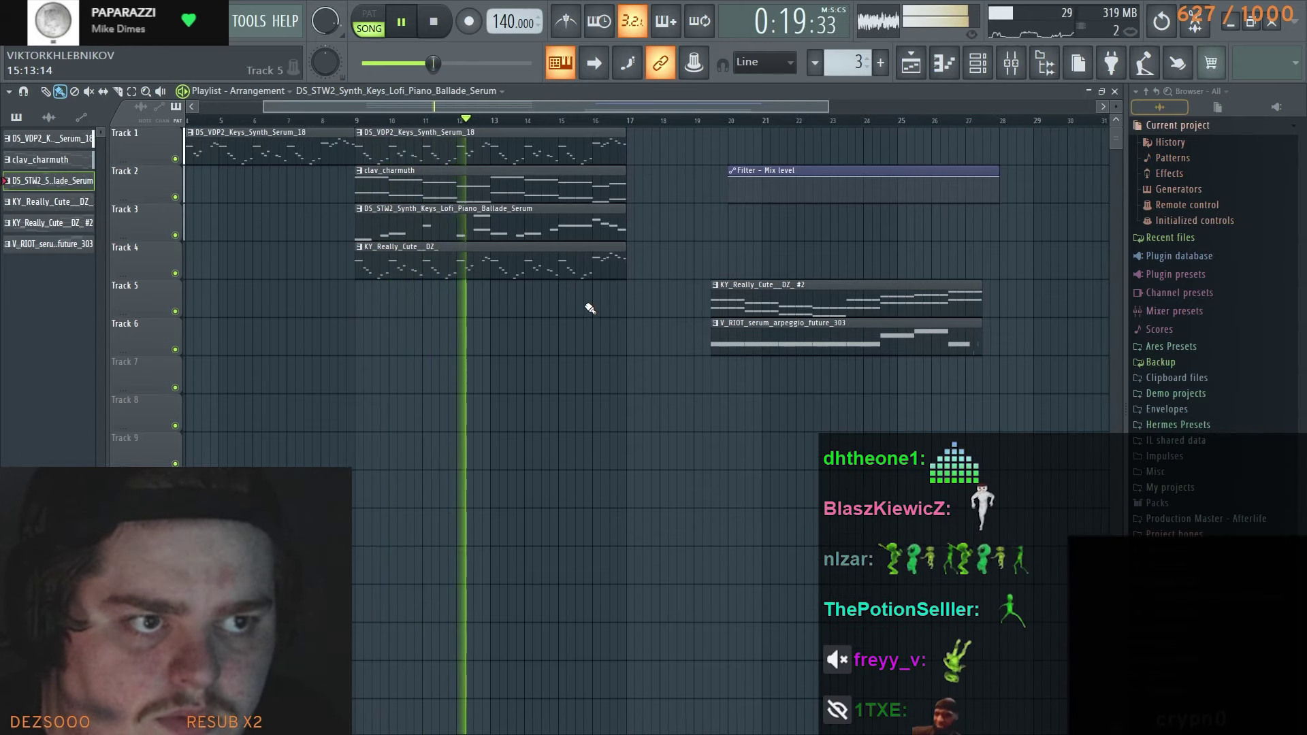
Shift the Filter - Mix level automation clip on Track 2 further along the timeline to about bar 27
scroll(560, 312, "right", 6)
left_click_drag(591, 172, 848, 172)
left_click_drag(573, 190, 644, 224)
Select the bar 9 clips on Tracks 1 to 4 and copy them to bar 17
scroll(589, 262, "down", 2)
left_click_drag(574, 267, 394, 172)
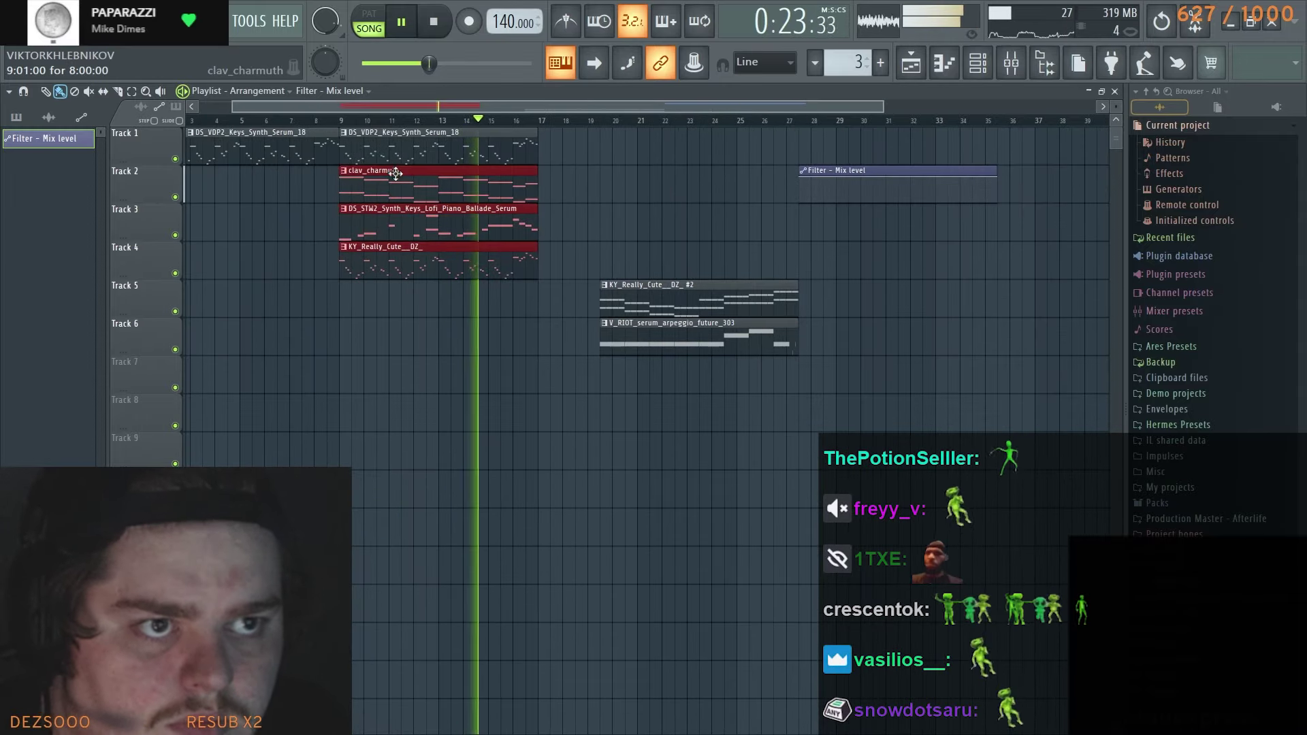
left_click(590, 227, "ctrl")
left_click_drag(560, 266, 367, 140)
left_click_drag(421, 158, 614, 162)
scroll(633, 277, "up", 4)
left_click_drag(428, 284, 488, 280)
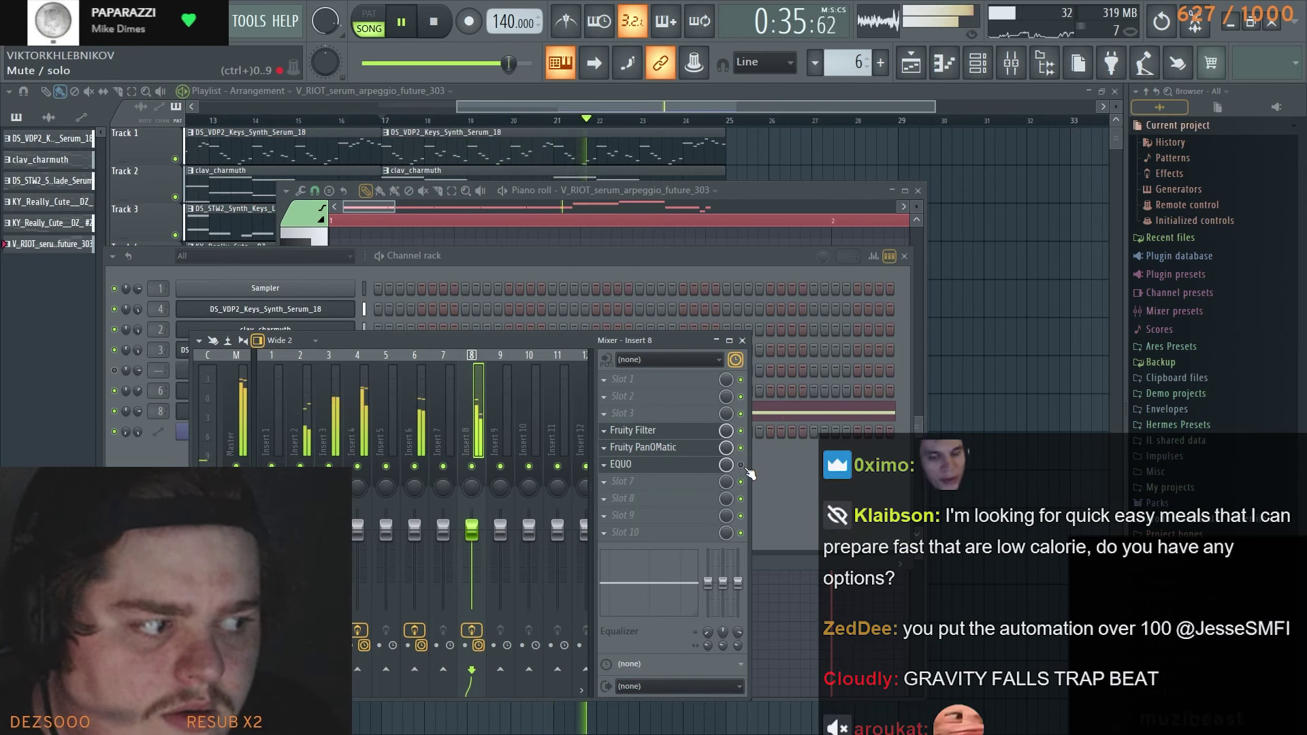
Lower the end point of the Filter - Mix level automation to make a downward ramp over bars 17 to 25, and preview it
key("F12")
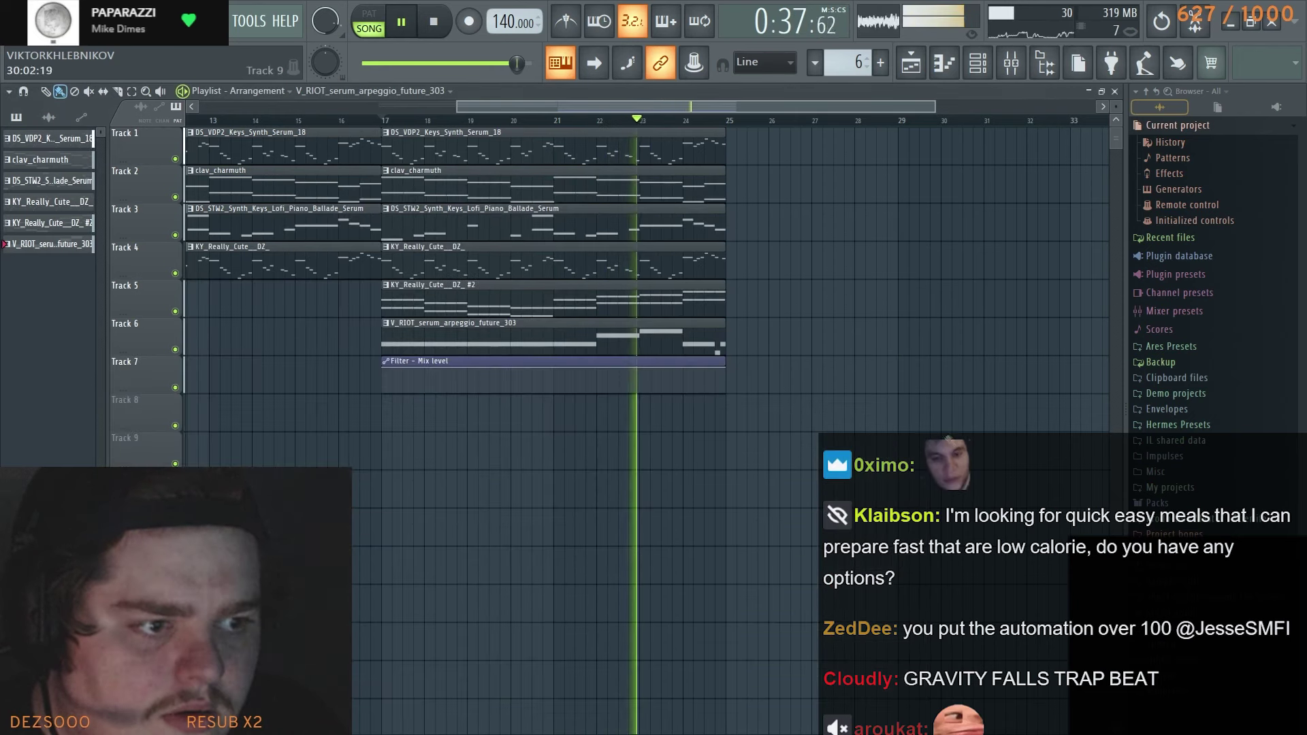
key("space")
left_click(726, 395)
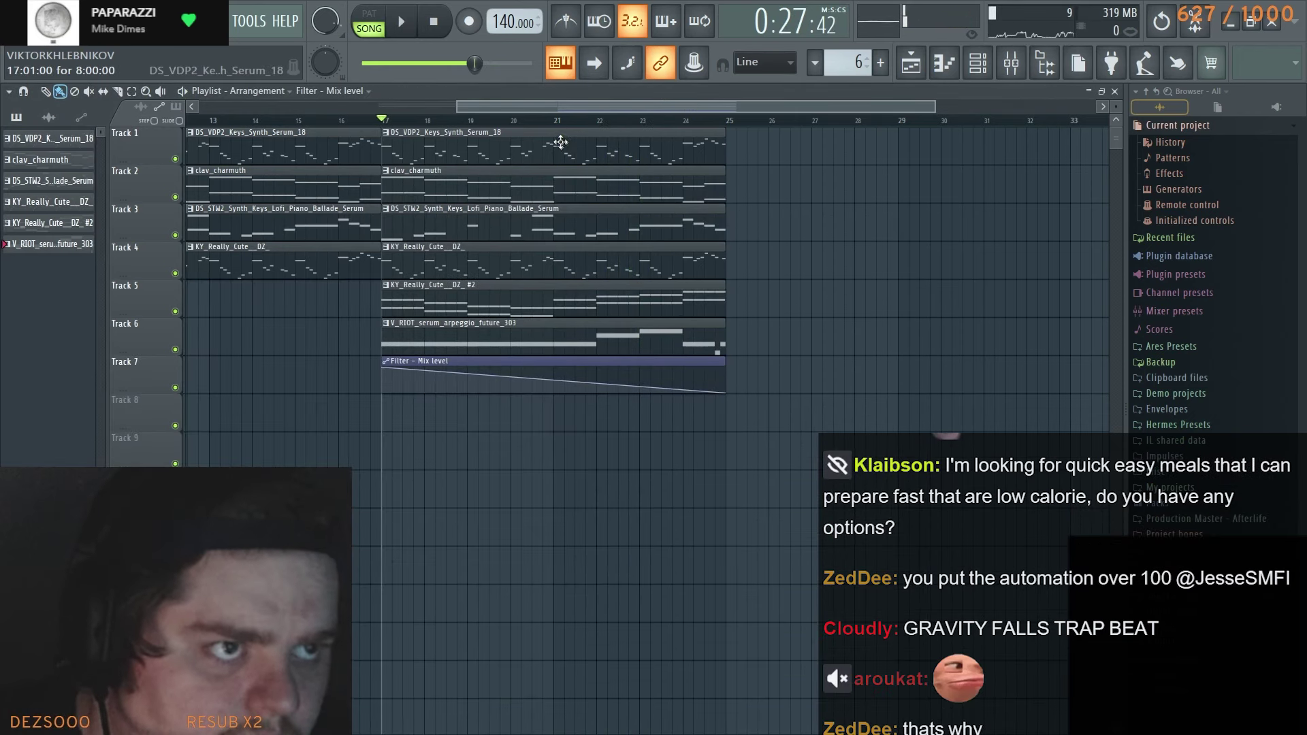
left_click(556, 120)
key("space")
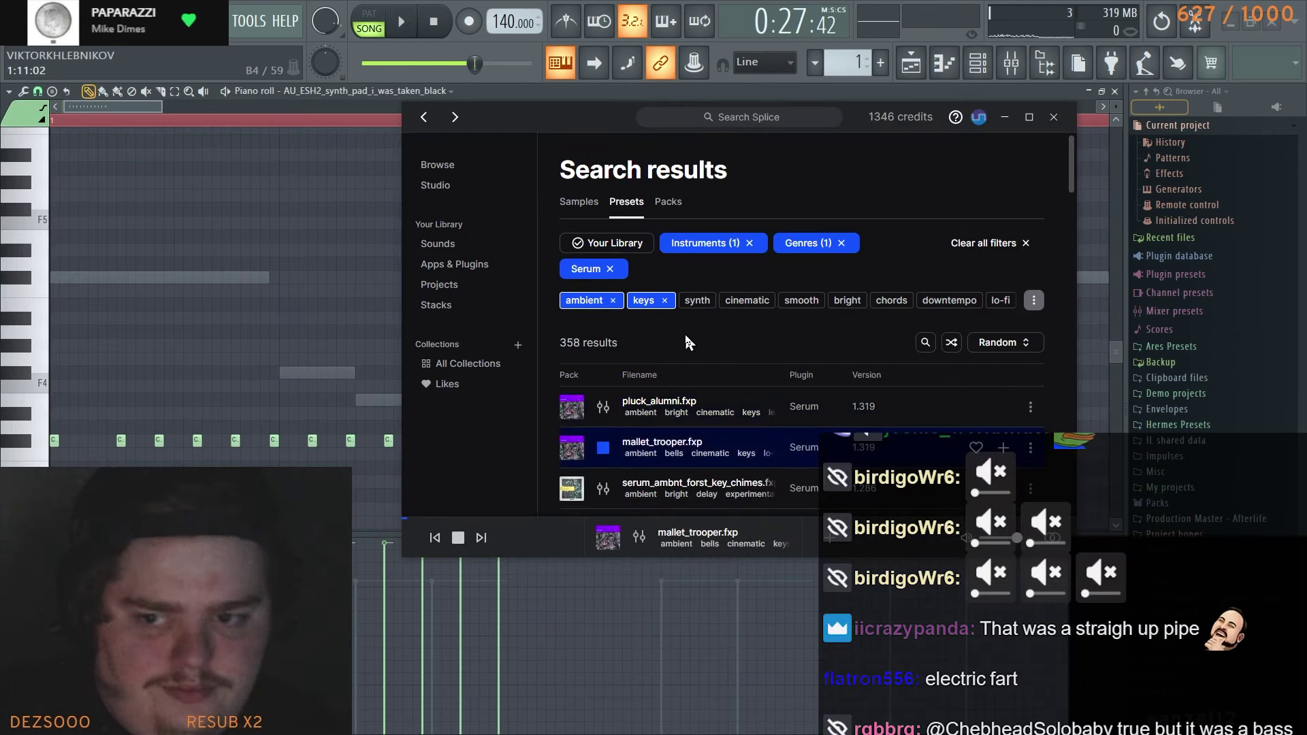
Audition the ambient keys Serum presets in Splice one after another, from serum_ambnt_forst_key_chimes.fxp down past KEY Iced.fxp
key("Down")
scroll(685, 332, "down", 3)
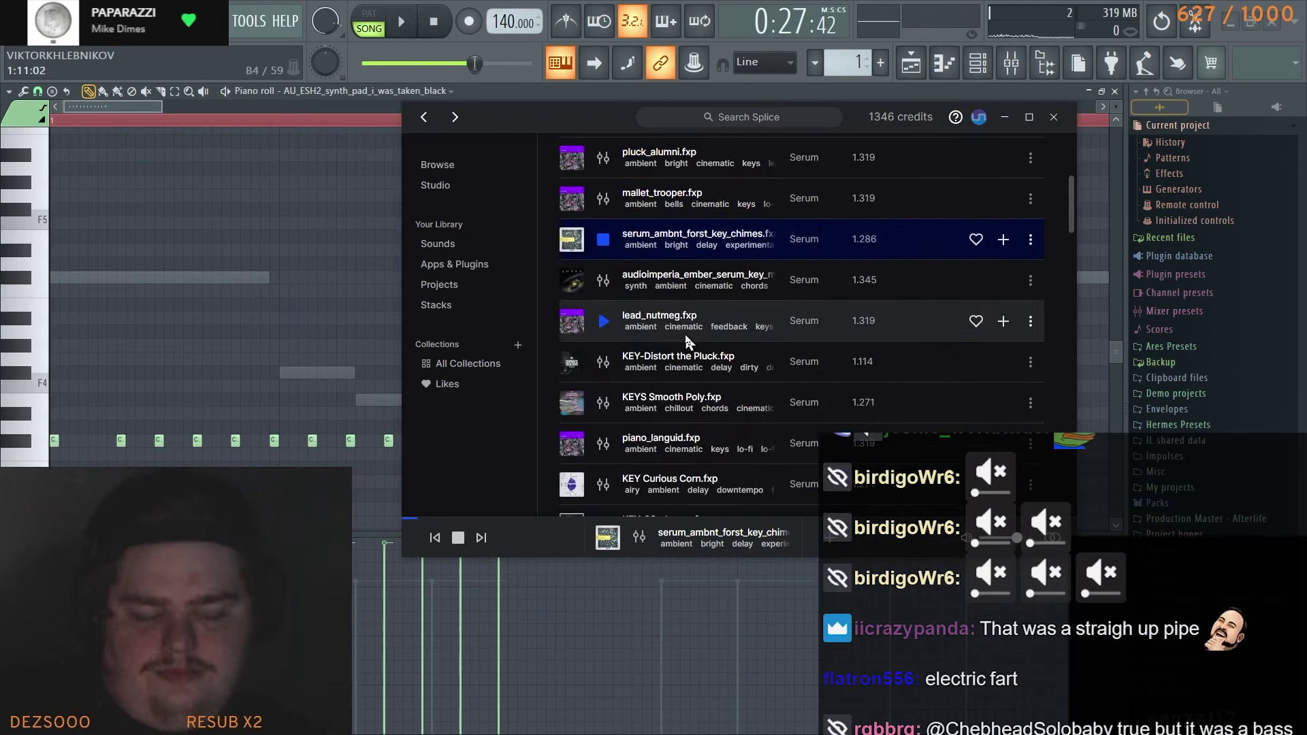
key("Down")
key("Down")
key("Down")
key("Down")
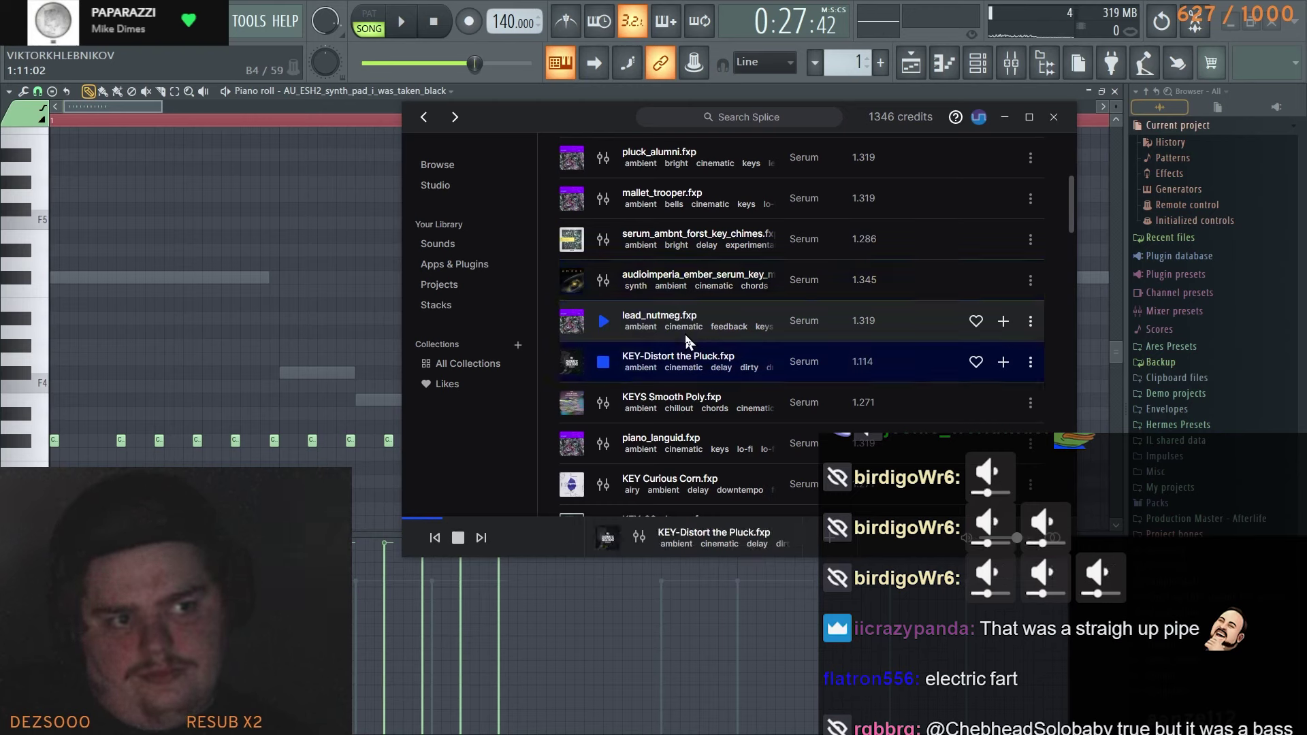
key("Down")
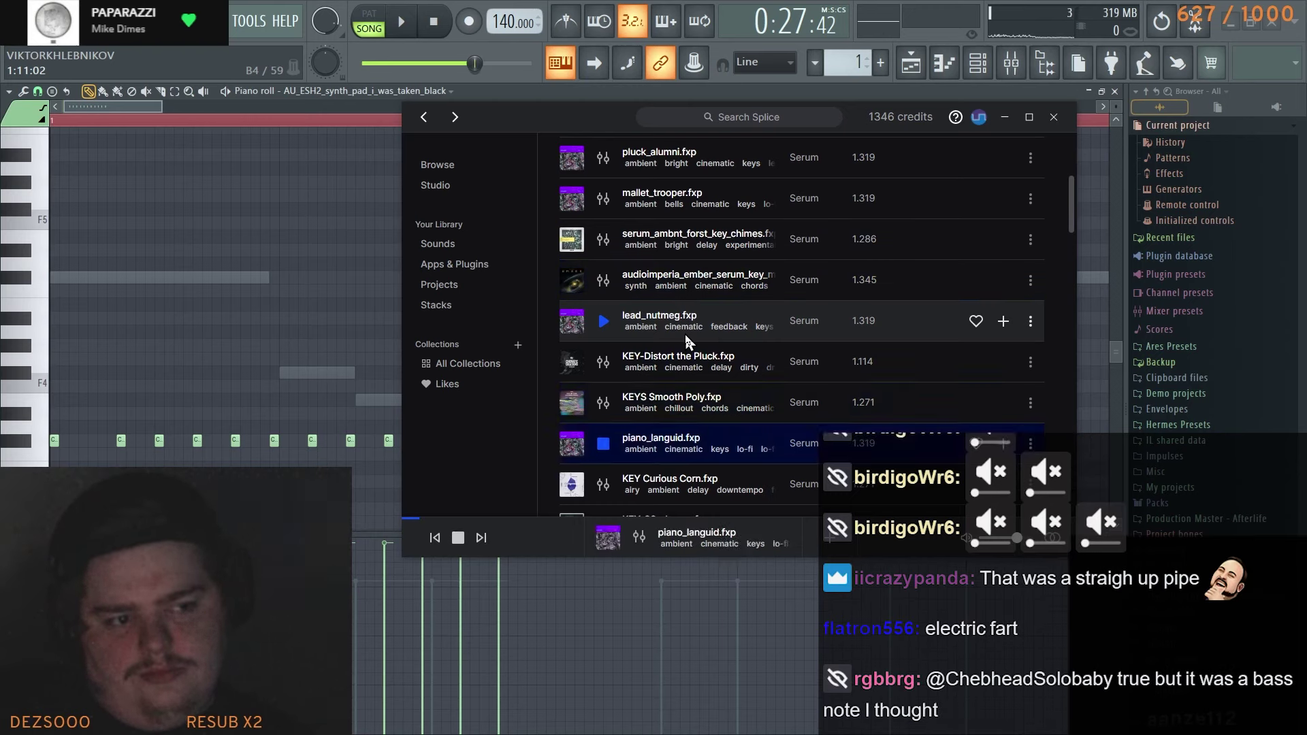
key("Down")
scroll(685, 333, "down", 3)
key("Down")
key("Down")
key("Down")
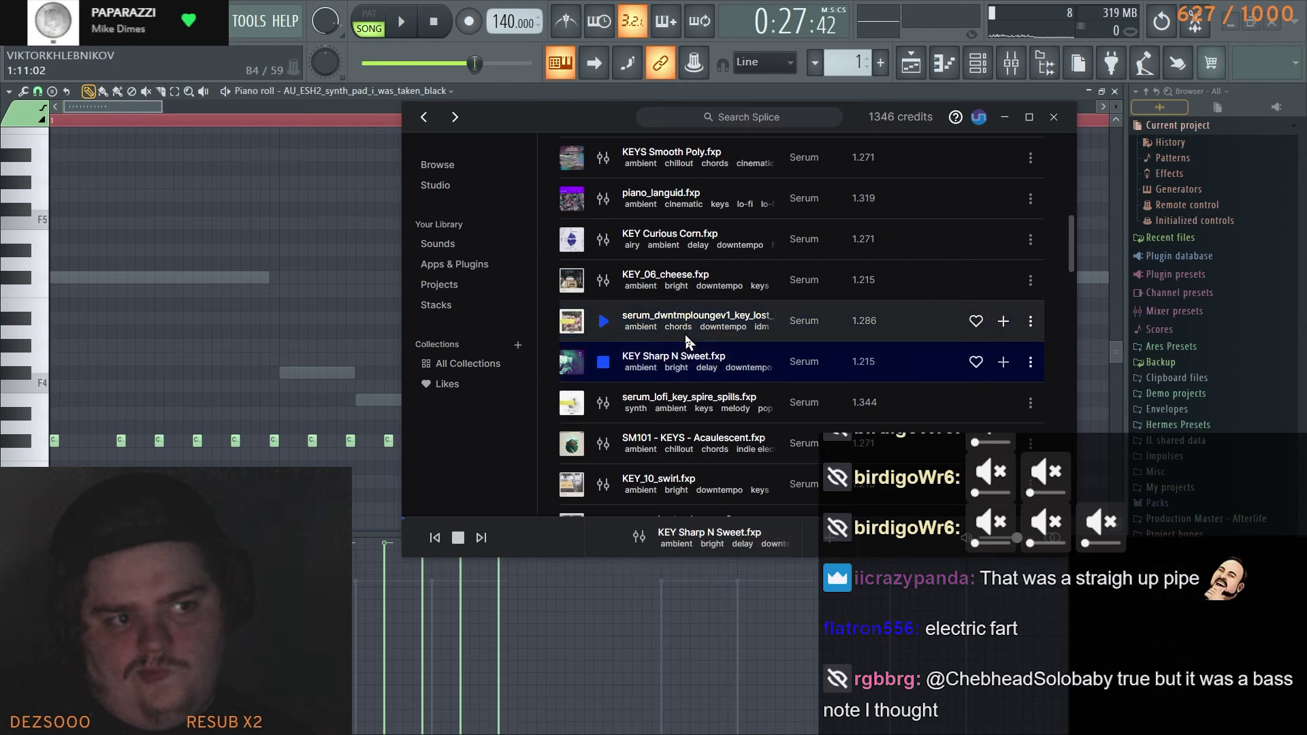
key("Down")
key("Down")
key("Down")
scroll(685, 333, "down", 3)
key("Down")
key("Down")
key("Down")
key("Down")
key("Down")
scroll(685, 333, "down", 3)
key("Down")
key("Down")
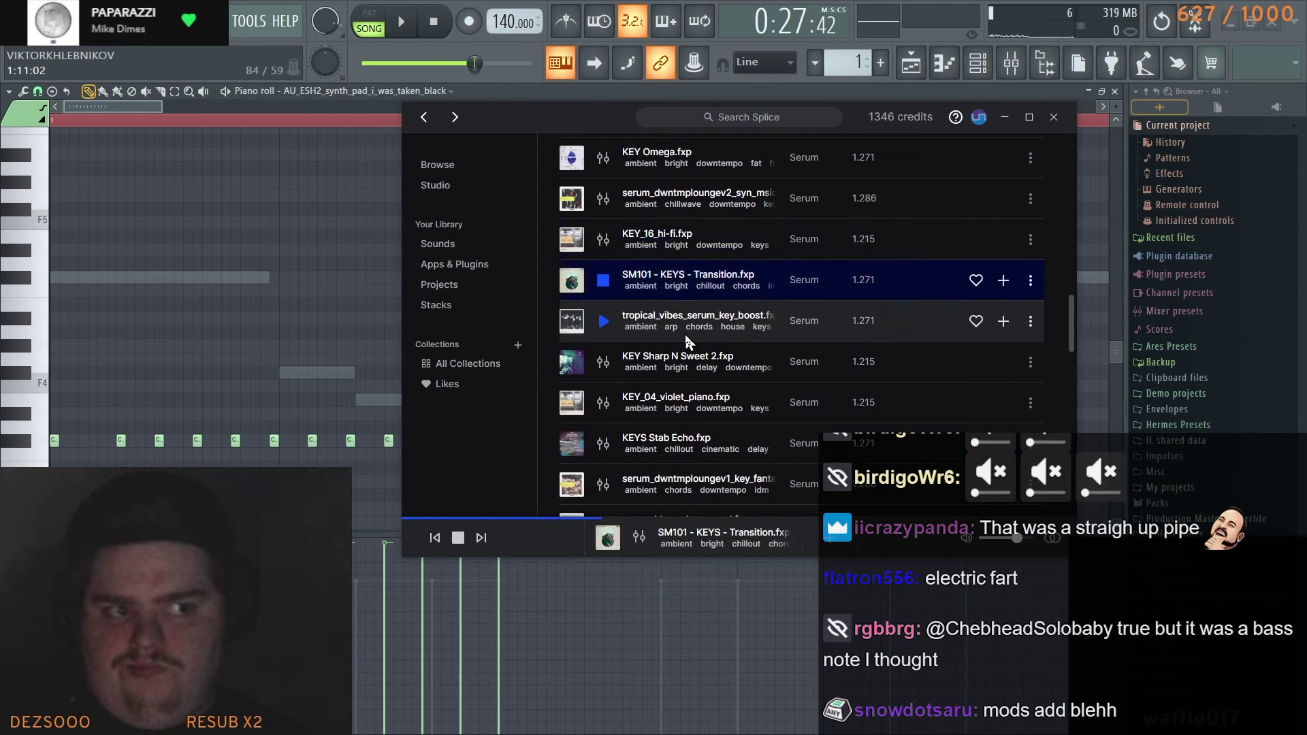
key("Down")
key("Down")
key("Down")
key("Down")
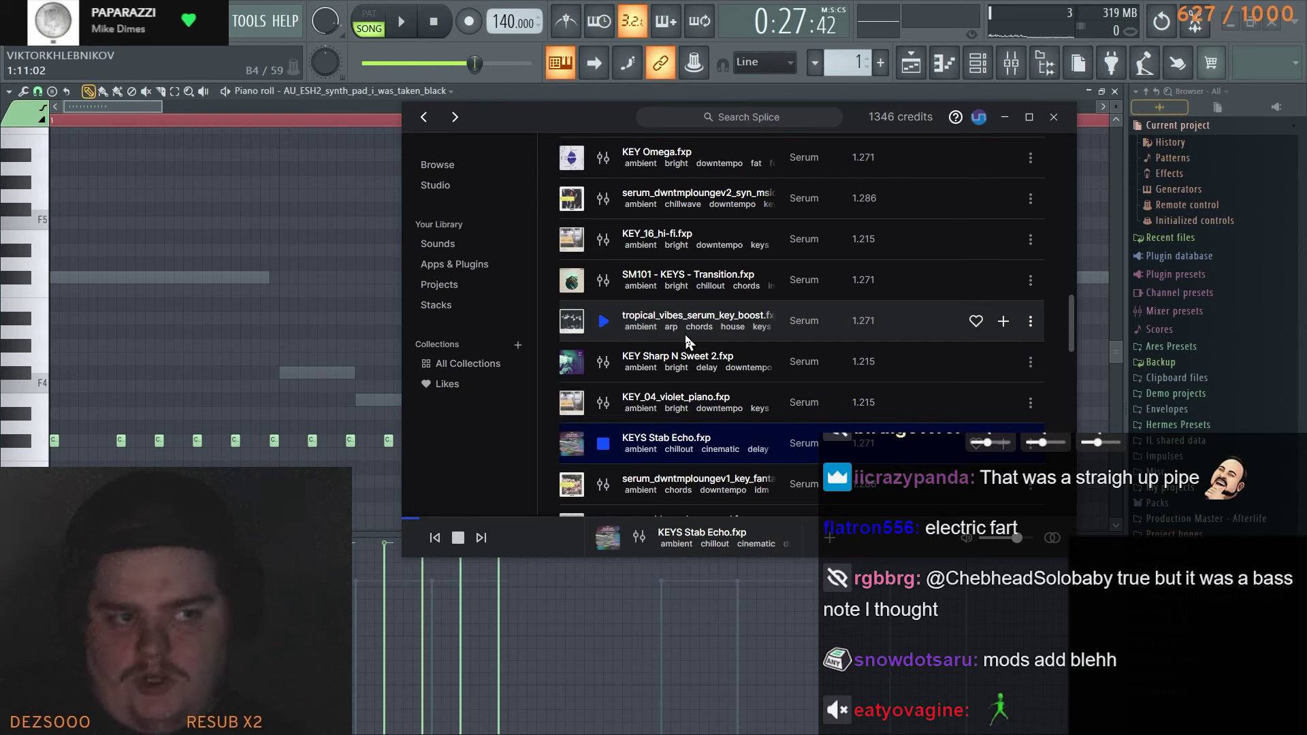
scroll(685, 334, "down", 3)
key("Down")
key("Down")
key("Down")
key("Down")
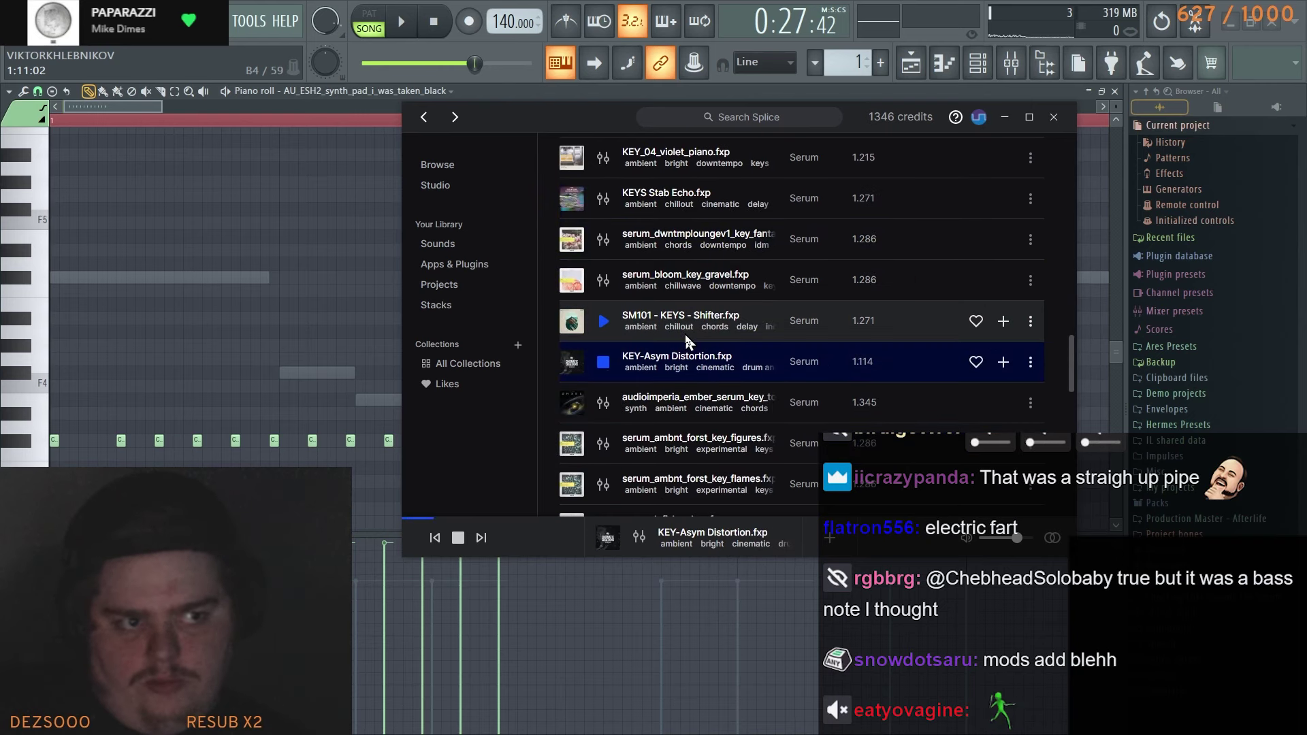
key("Down")
key("Down")
scroll(685, 334, "down", 3)
key("Down")
key("Down")
key("Down")
key("Down")
key("Down")
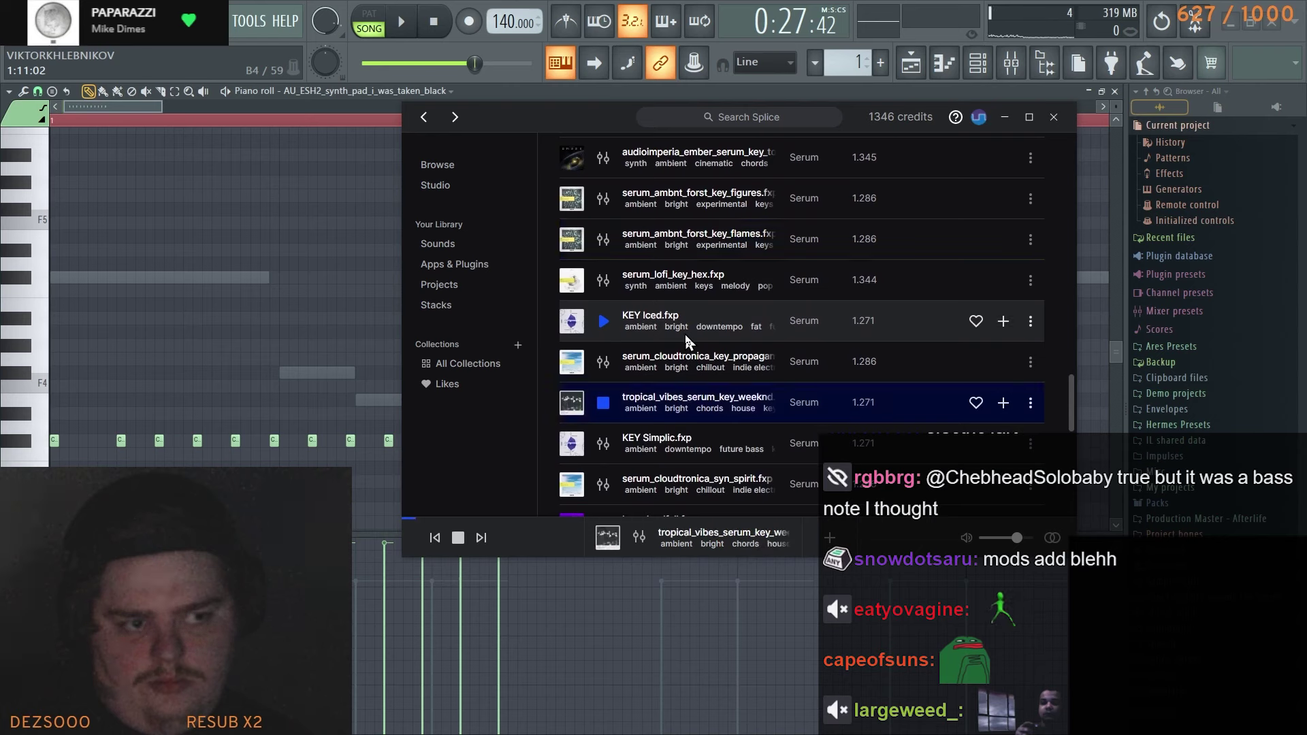
Audition further keys presets from KEY Simplic.fxp on and add tropical_vibes_serum_key_1950.fxp to the Splice library
key("Down")
key("Down")
scroll(685, 334, "down", 3)
key("Down")
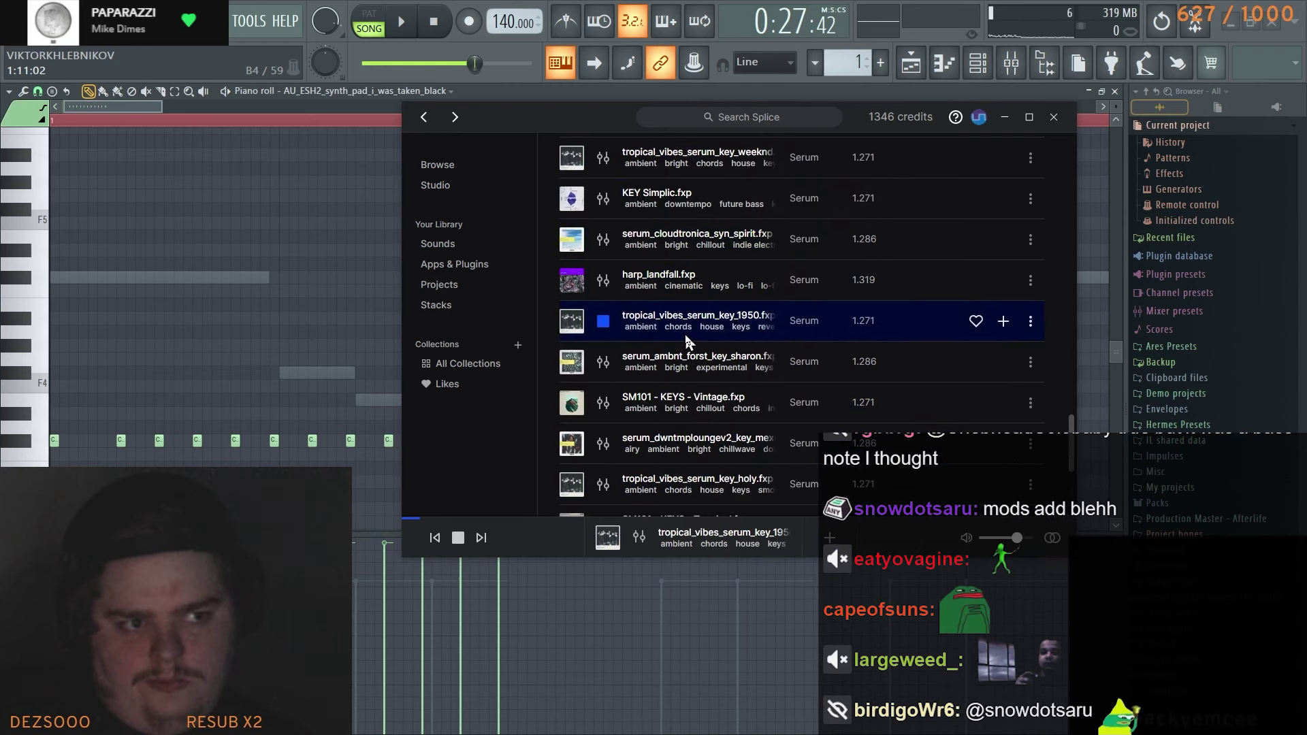
key("Down")
left_click(1002, 320)
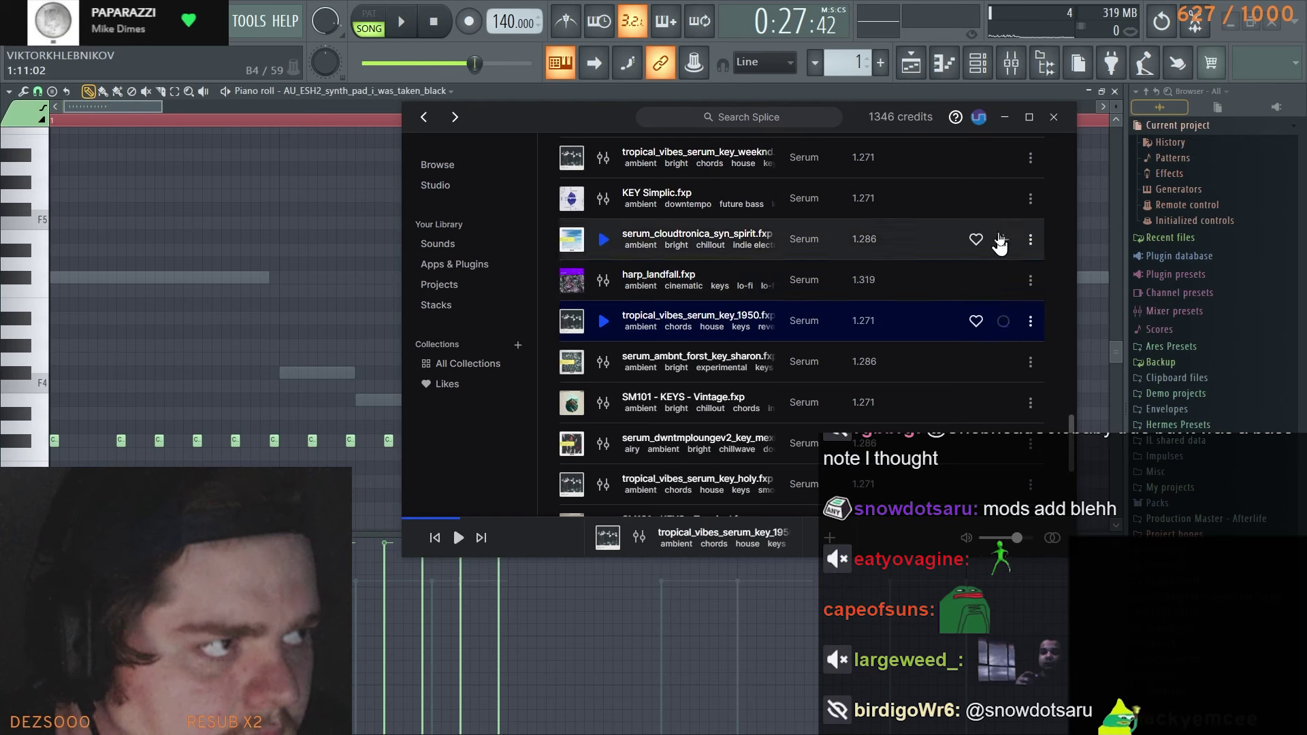
left_click(987, 68)
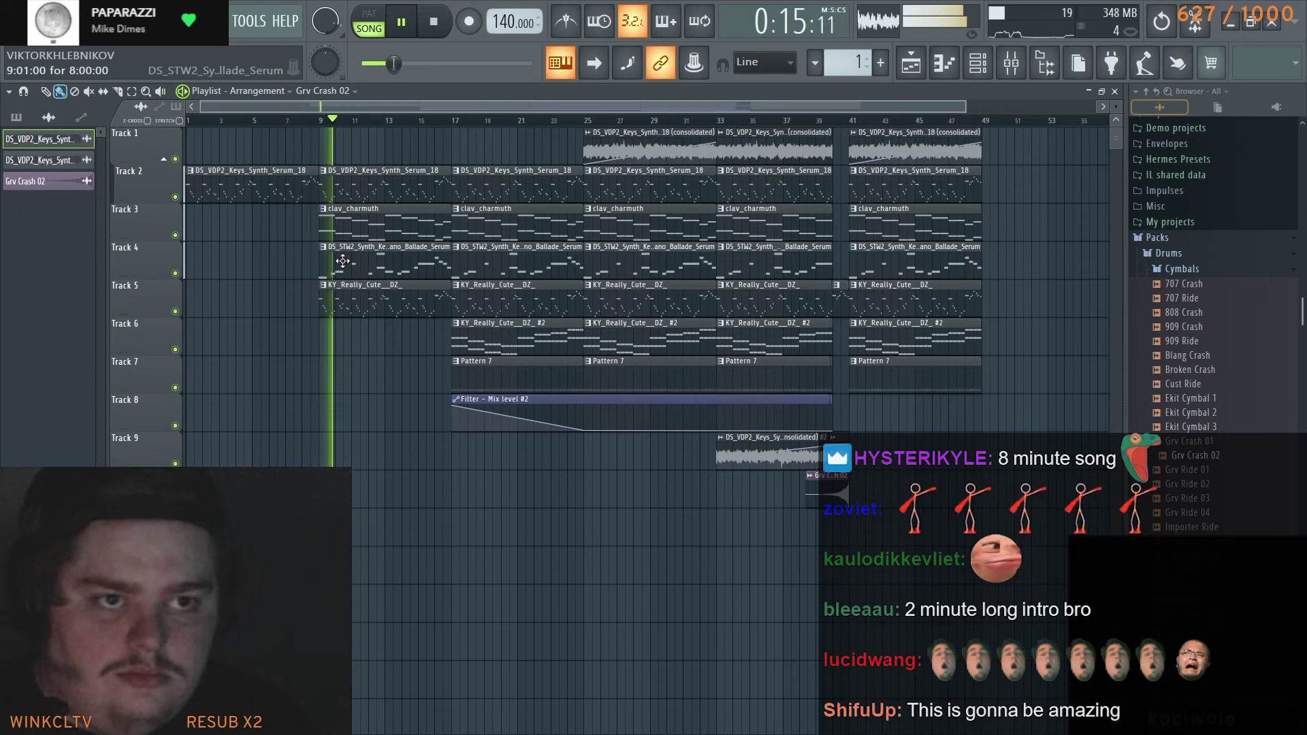
Activate the Slice tool in the playlist for the clips around bar 40 and stop playback
left_click_drag(416, 407, 342, 414)
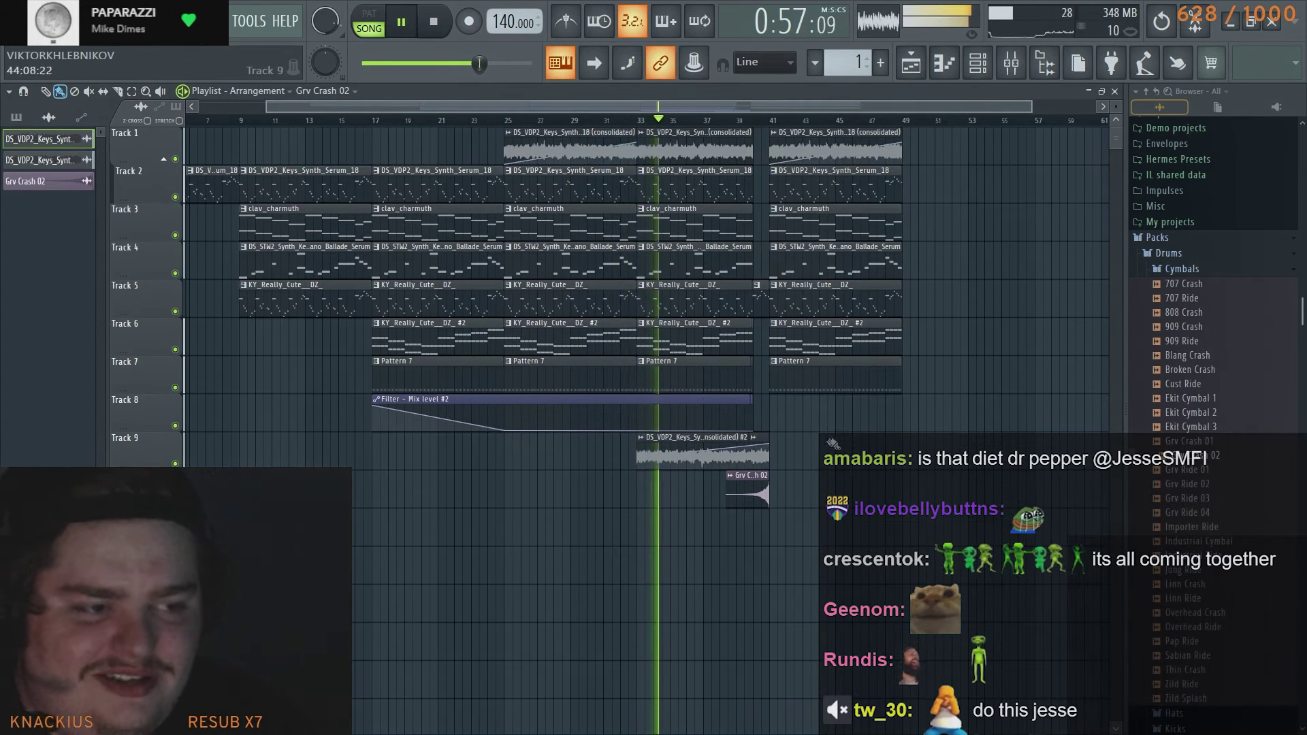
scroll(783, 470, "up", 5)
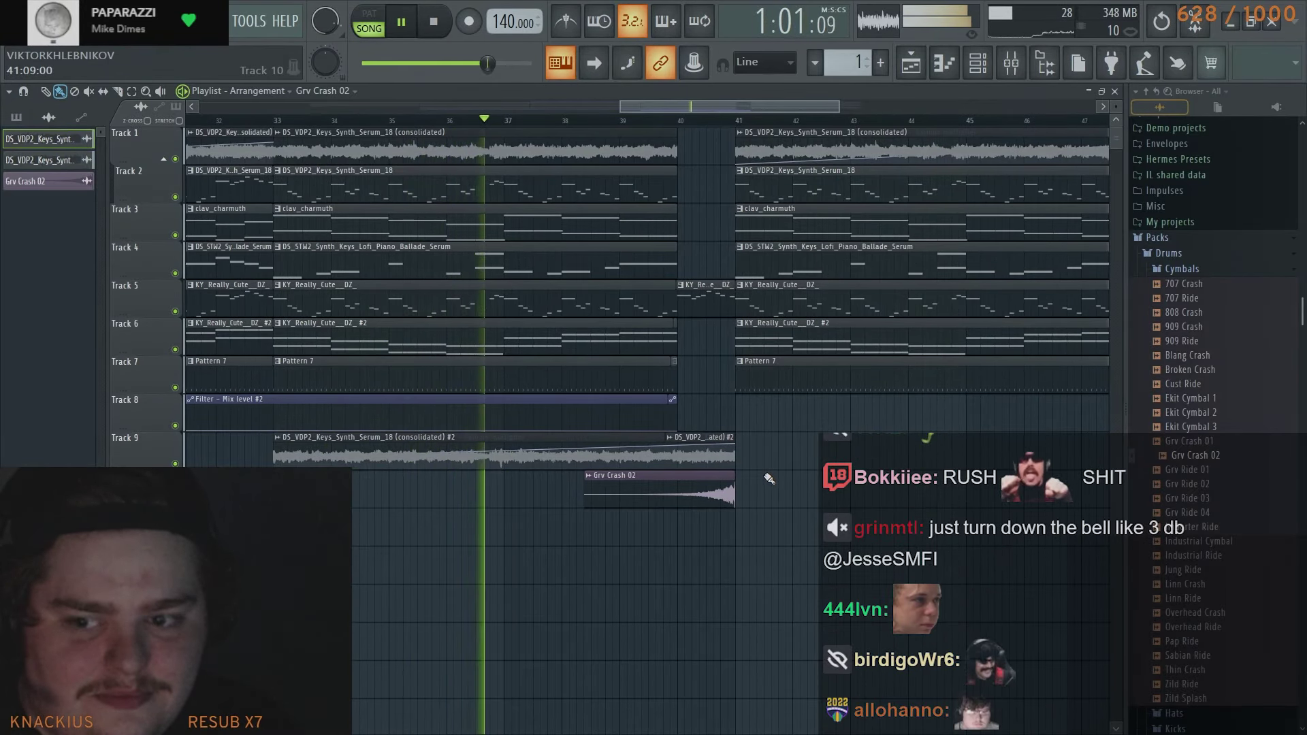
left_click_drag(773, 465, 632, 485)
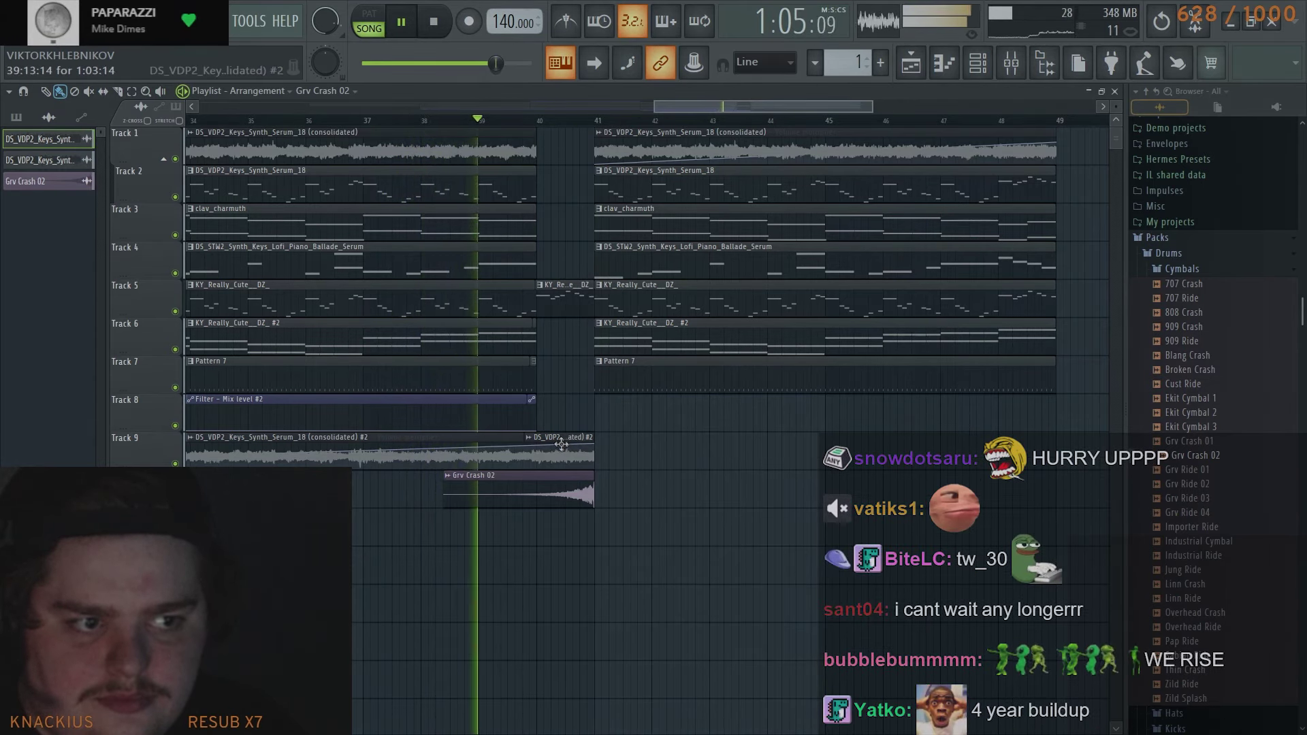
left_click(117, 91)
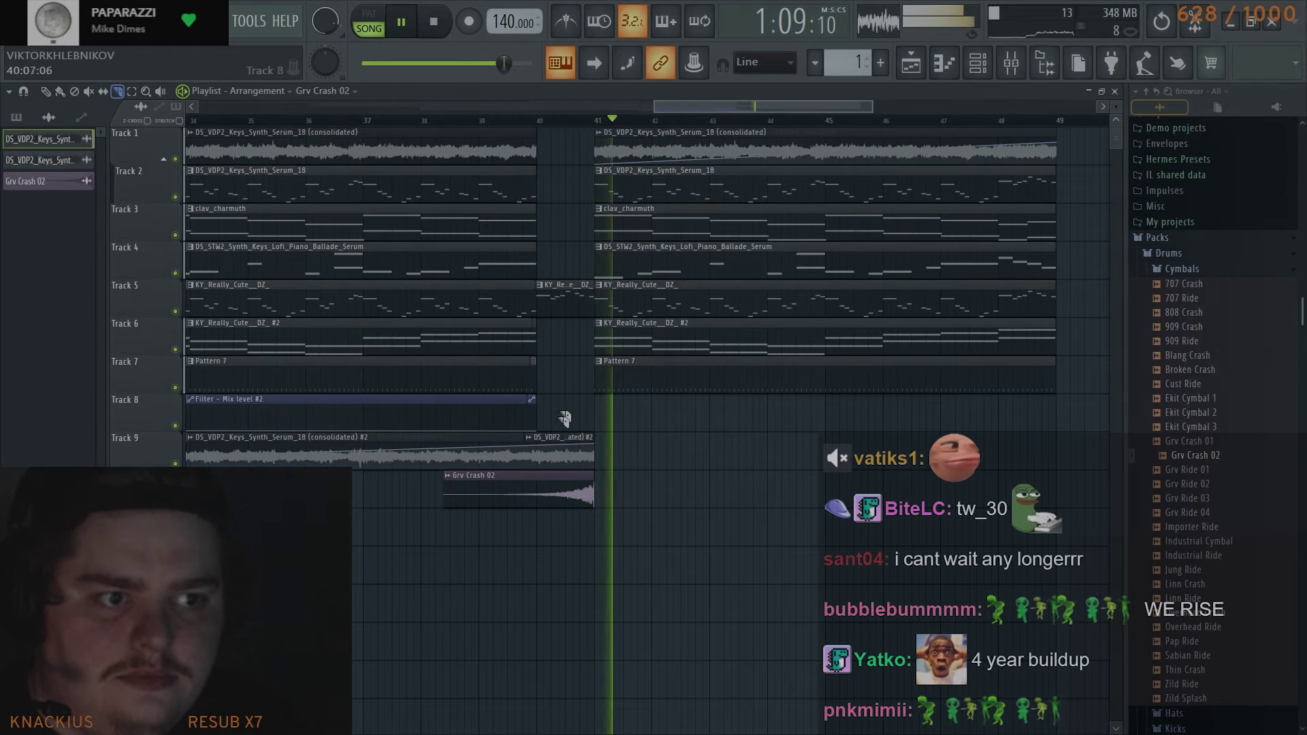
key("space")
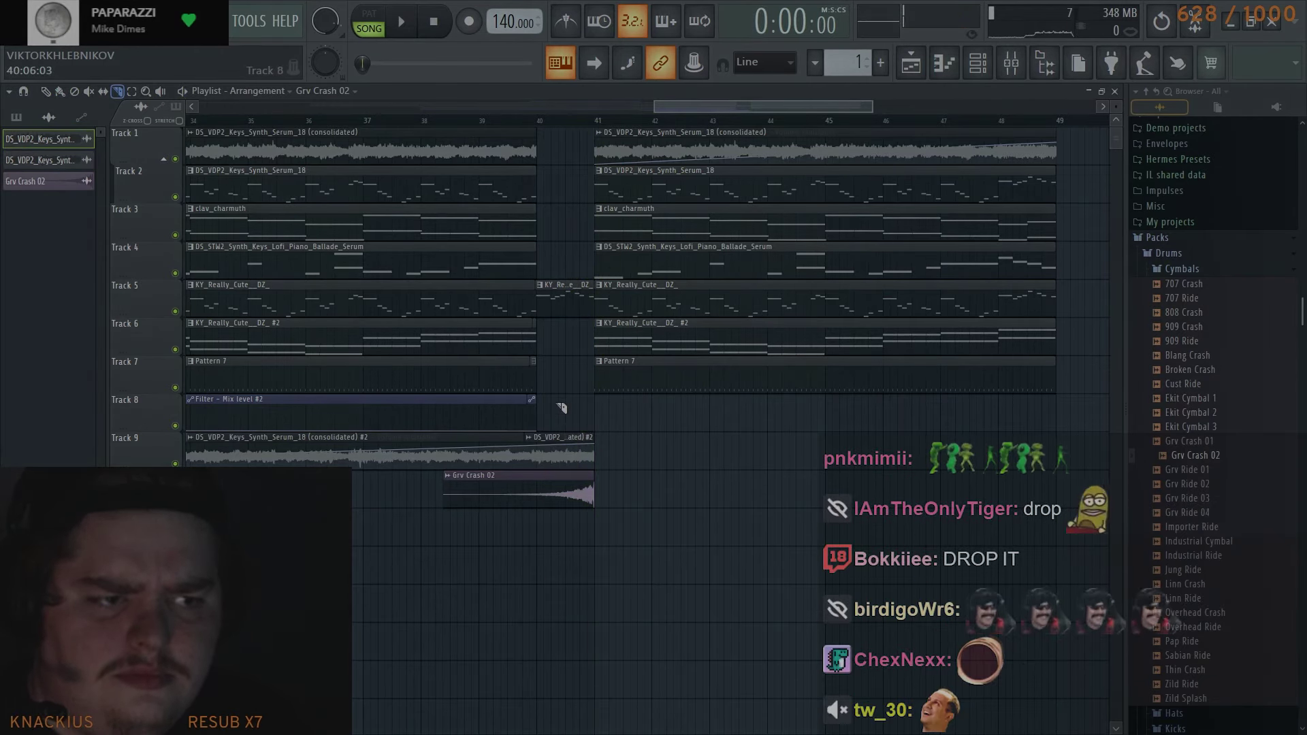